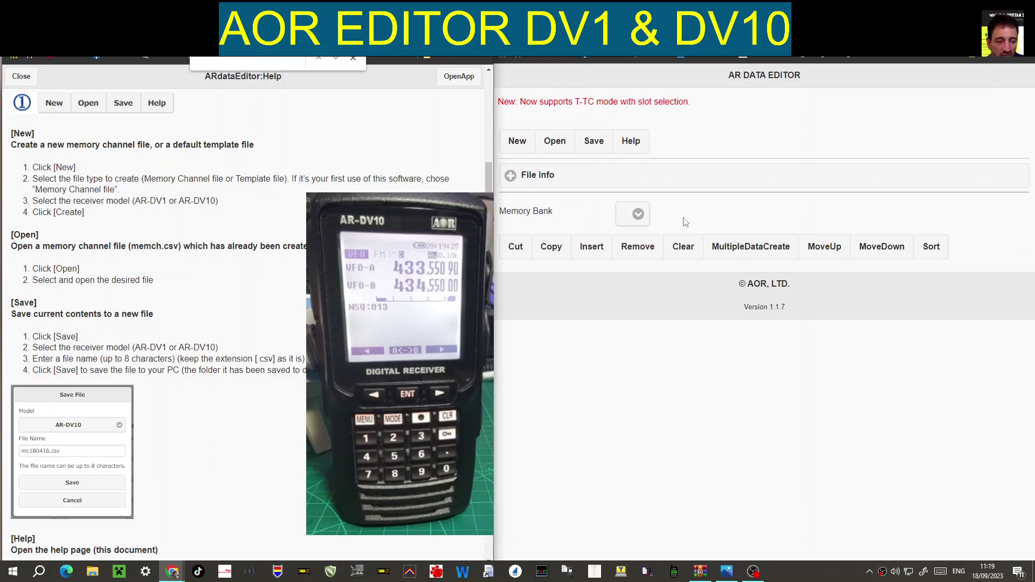
Read through the AR DATA EDITOR help page, covering the requirements, the interface overview and the New, Open and Save instructions.
left_click(354, 58)
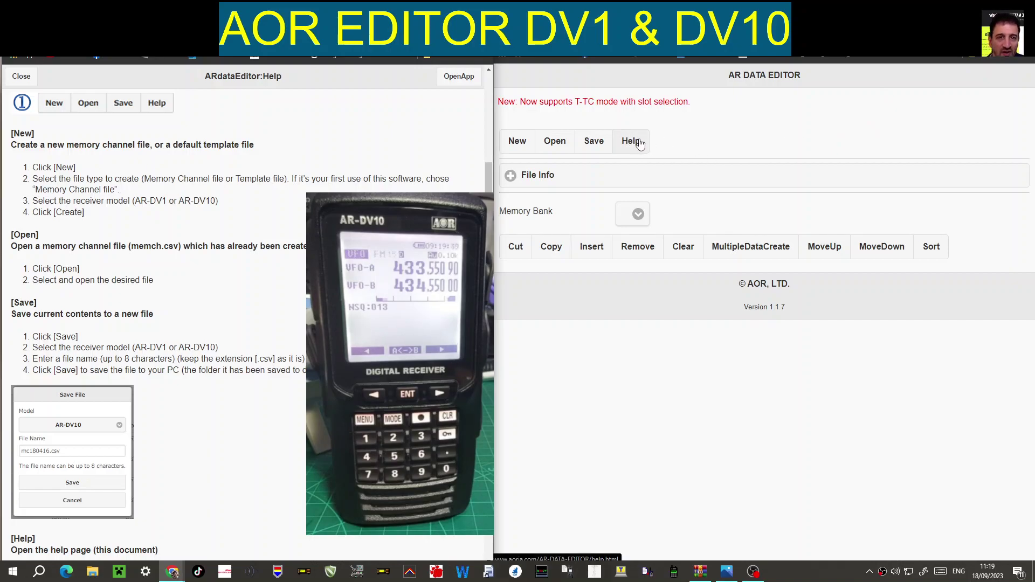
scroll(399, 242, "up", 4)
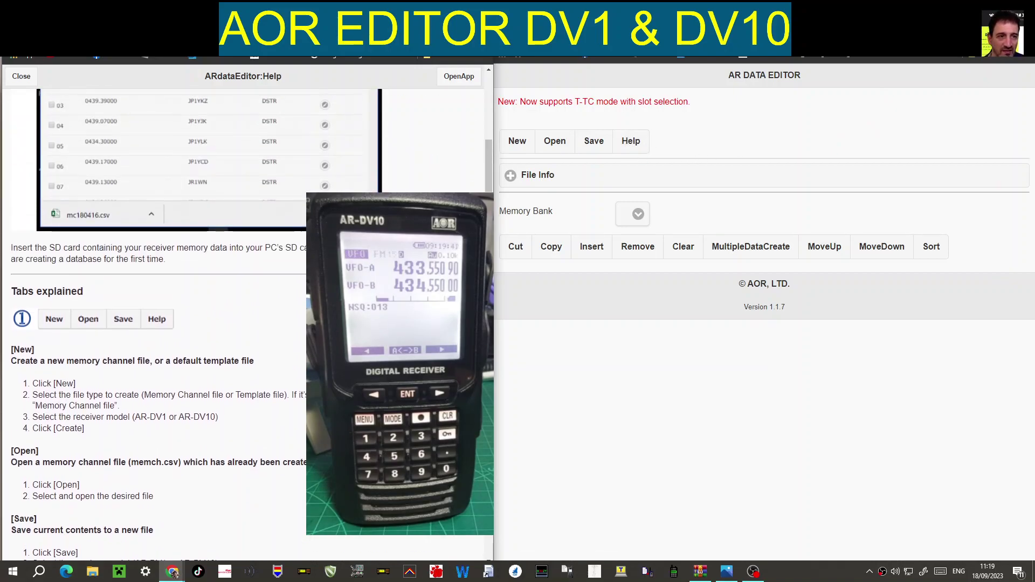
scroll(156, 323, "up", 15)
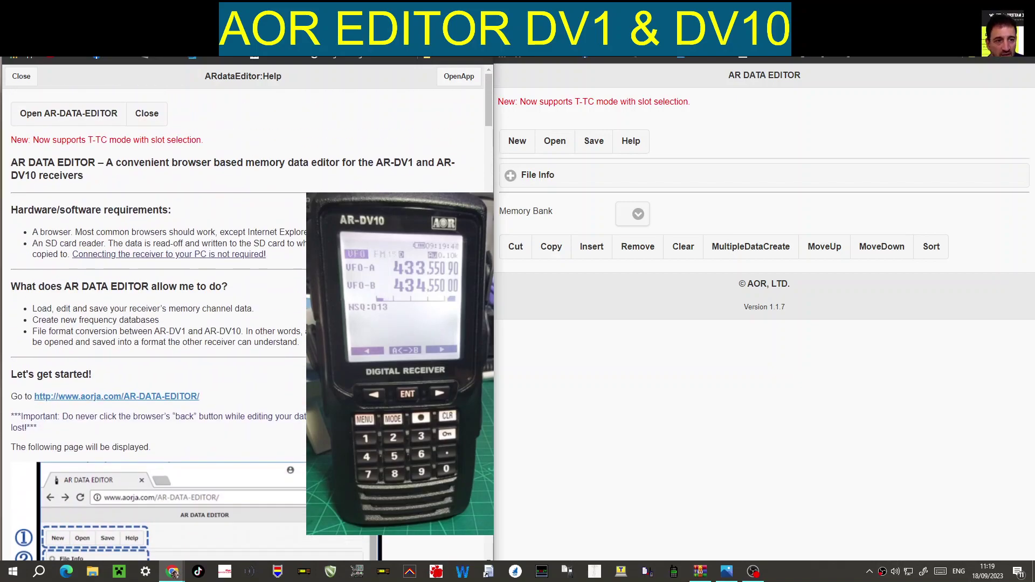
scroll(156, 323, "down", 20)
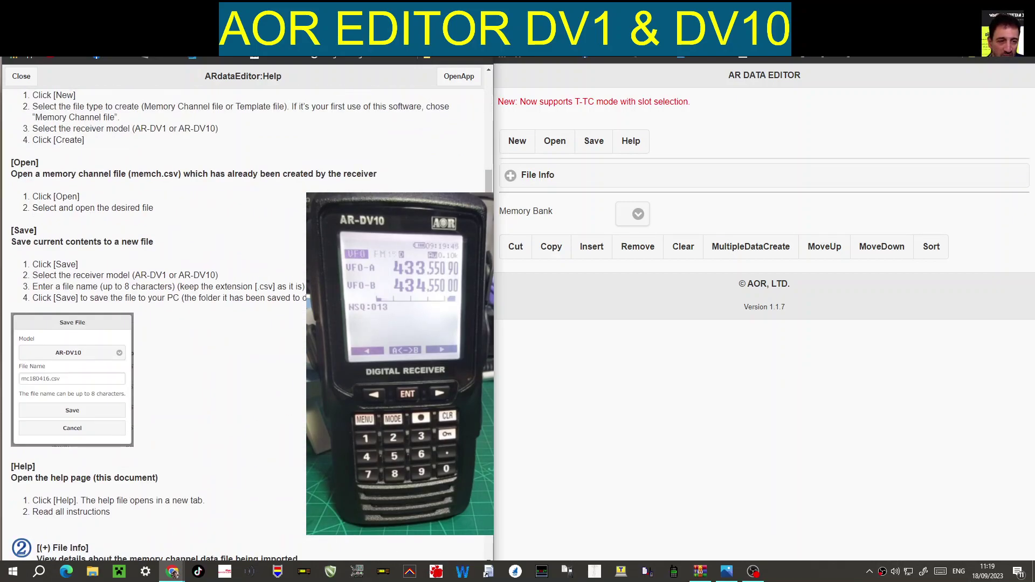
scroll(156, 324, "down", 20)
scroll(156, 323, "up", 15)
scroll(156, 323, "up", 15)
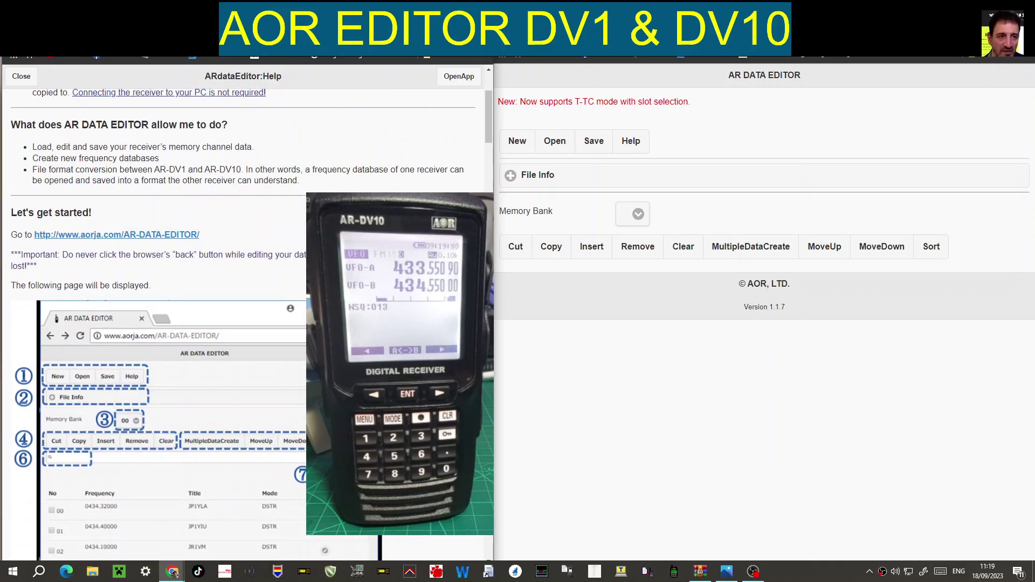
scroll(243, 323, "down", 3)
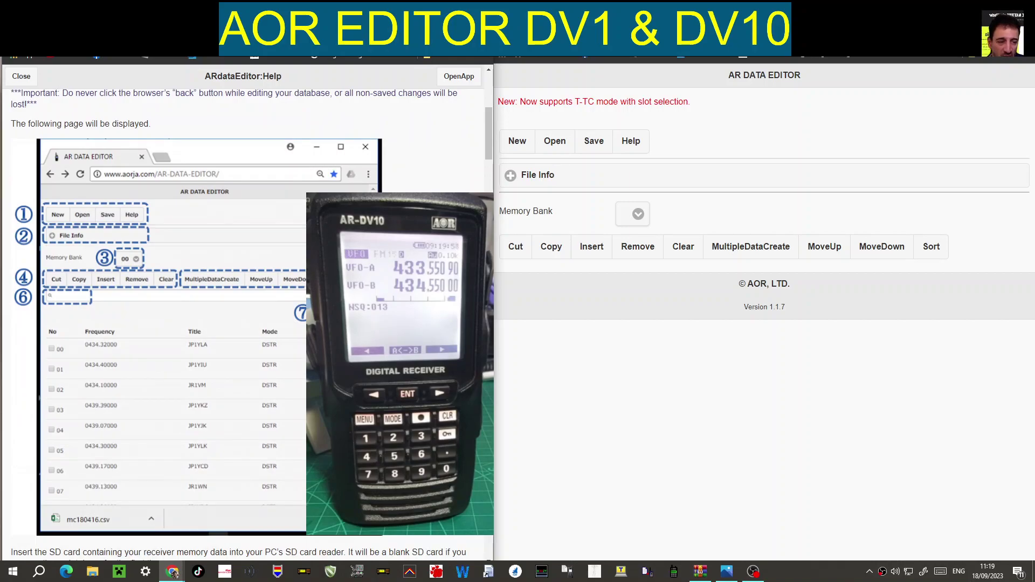
scroll(253, 222, "down", 5)
scroll(239, 210, "down", 5)
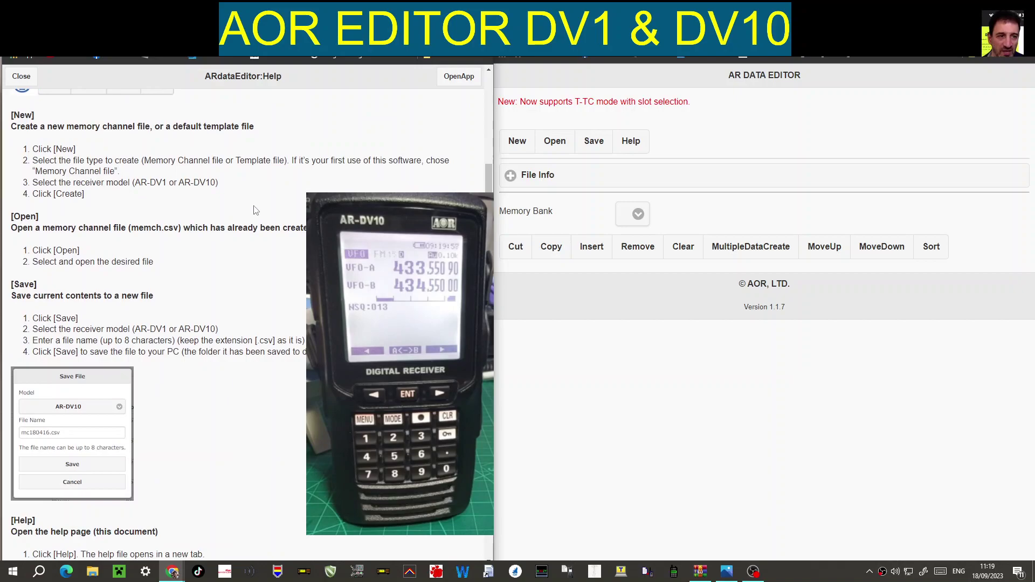
scroll(258, 213, "up", 10)
scroll(257, 213, "down", 3)
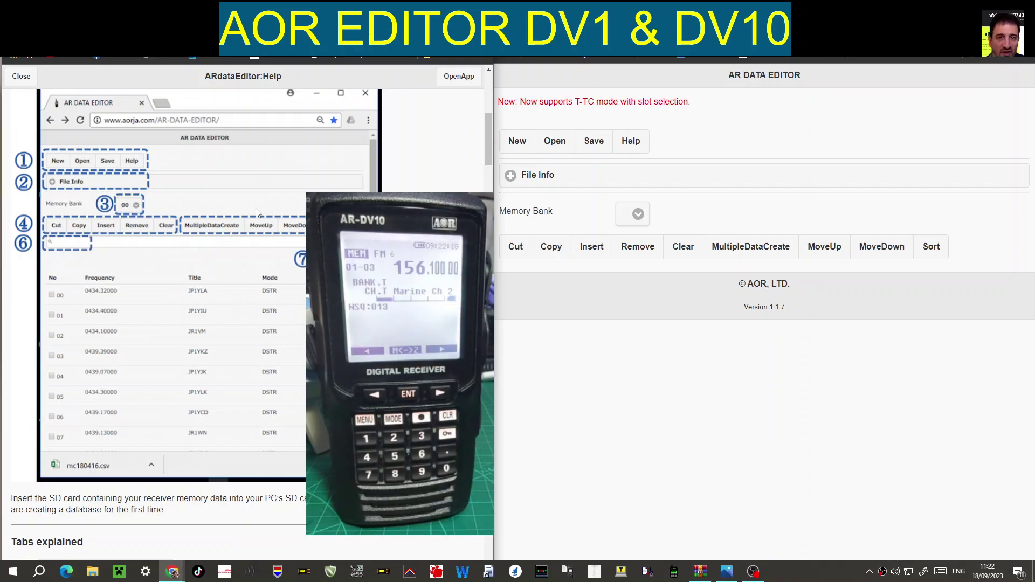
key("Home")
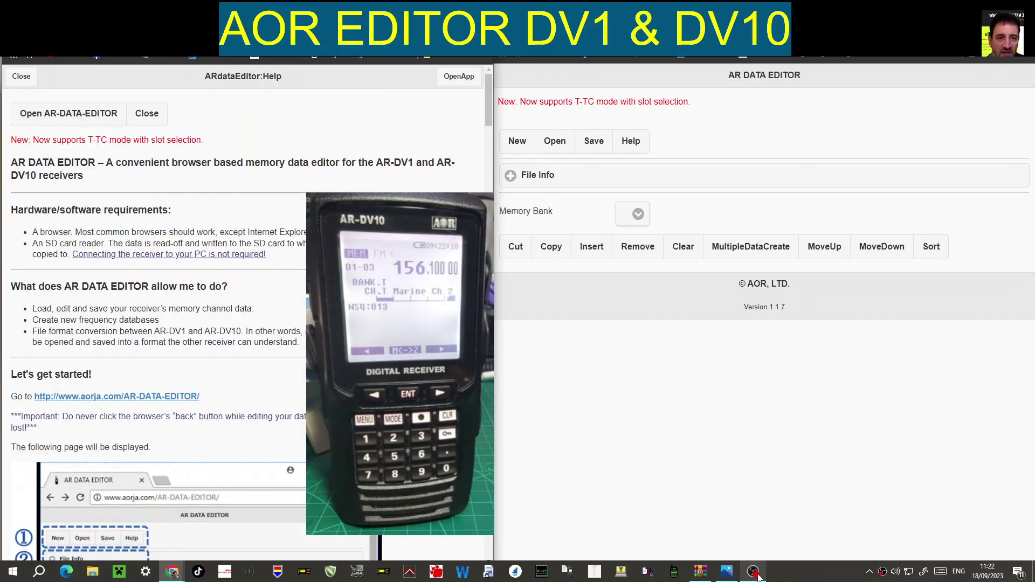
scroll(296, 359, "down", 1)
scroll(295, 359, "down", 8)
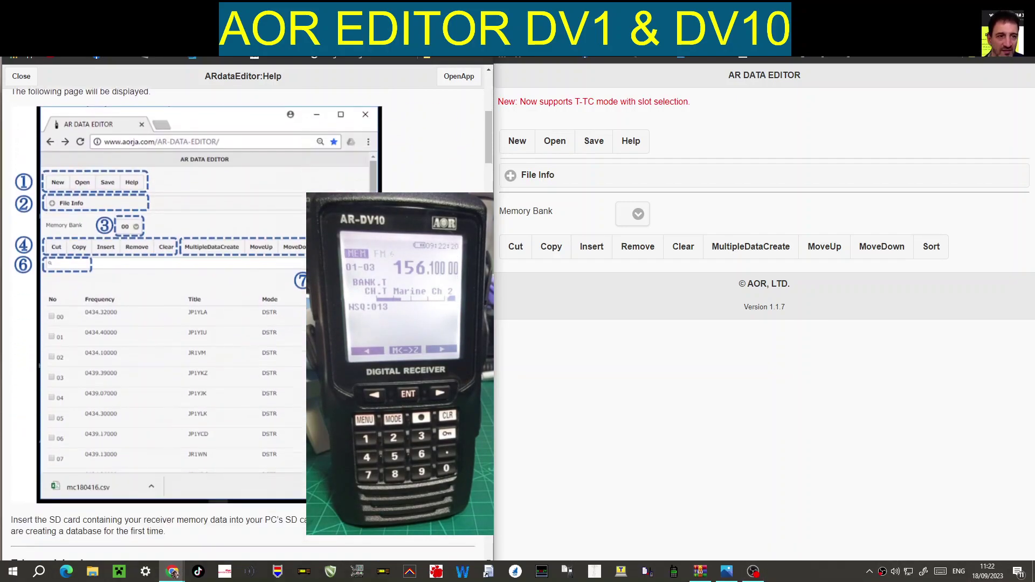
scroll(296, 358, "up", 3)
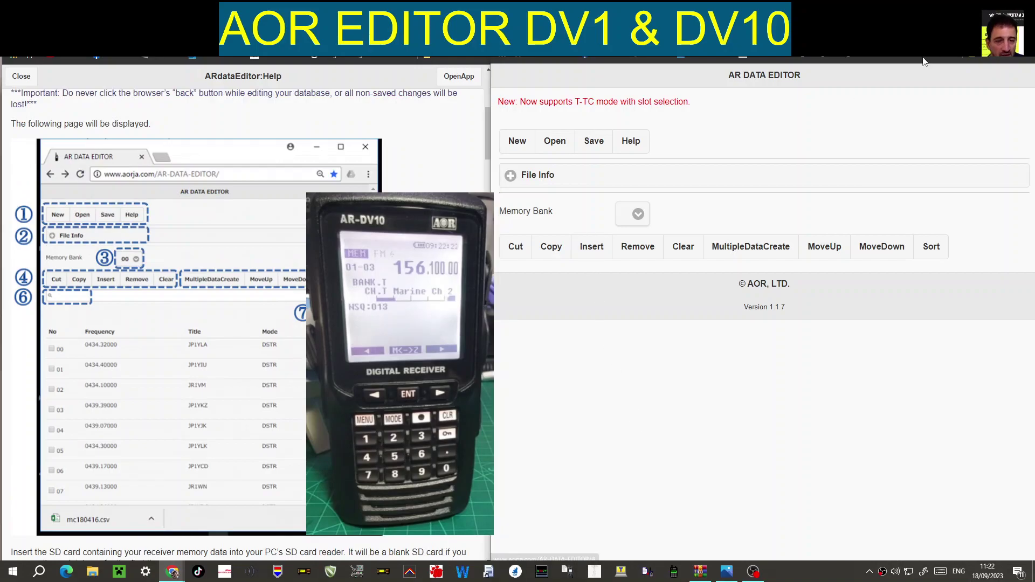
left_click(550, 144)
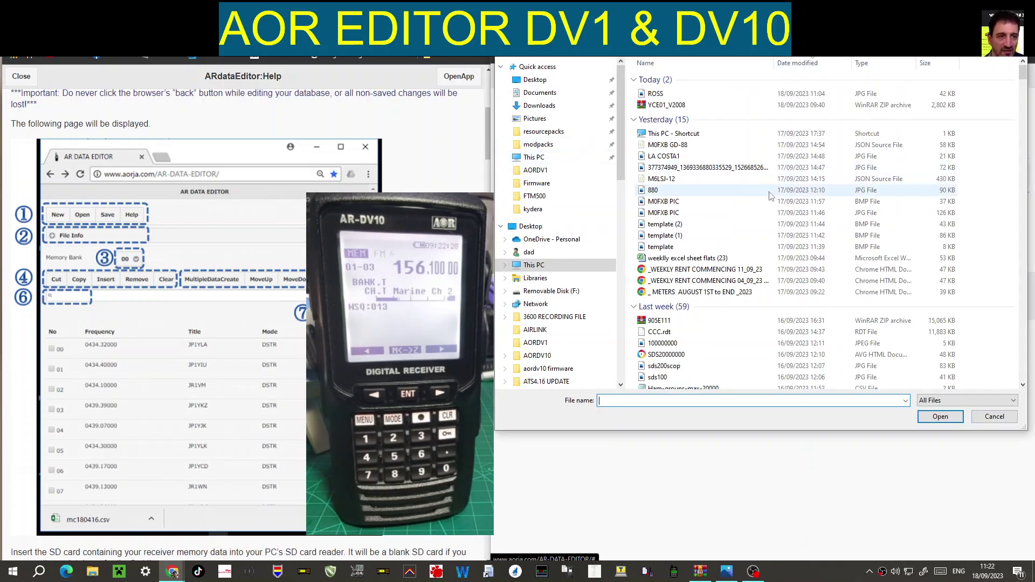
left_click_drag(621, 164, 616, 139)
left_click(539, 291)
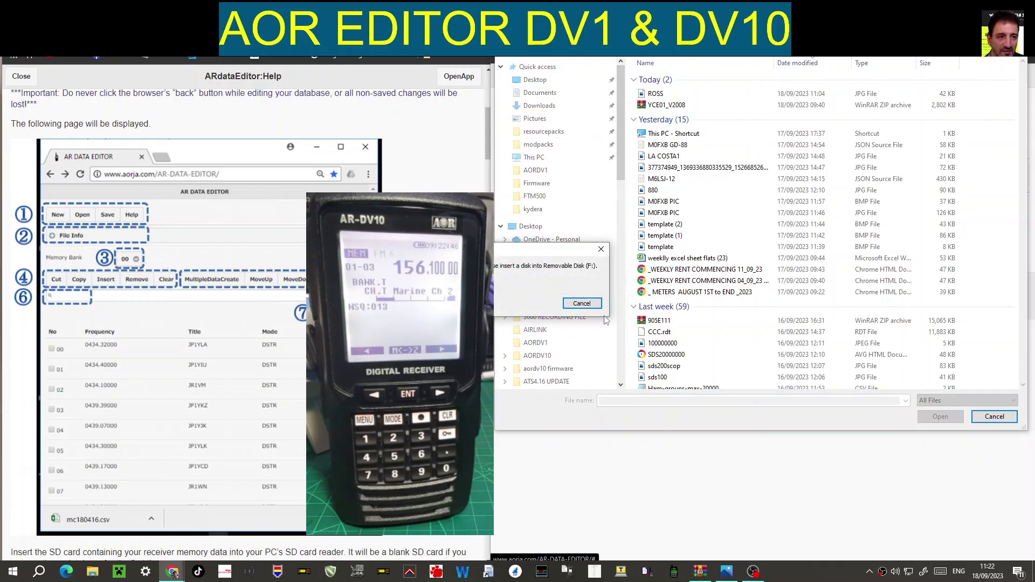
left_click(585, 305)
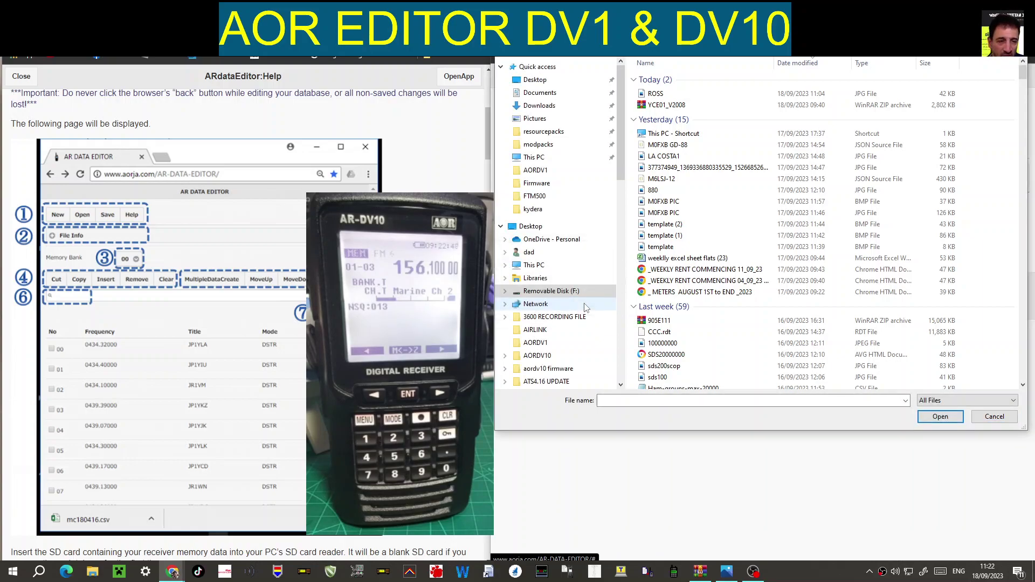
key("Escape")
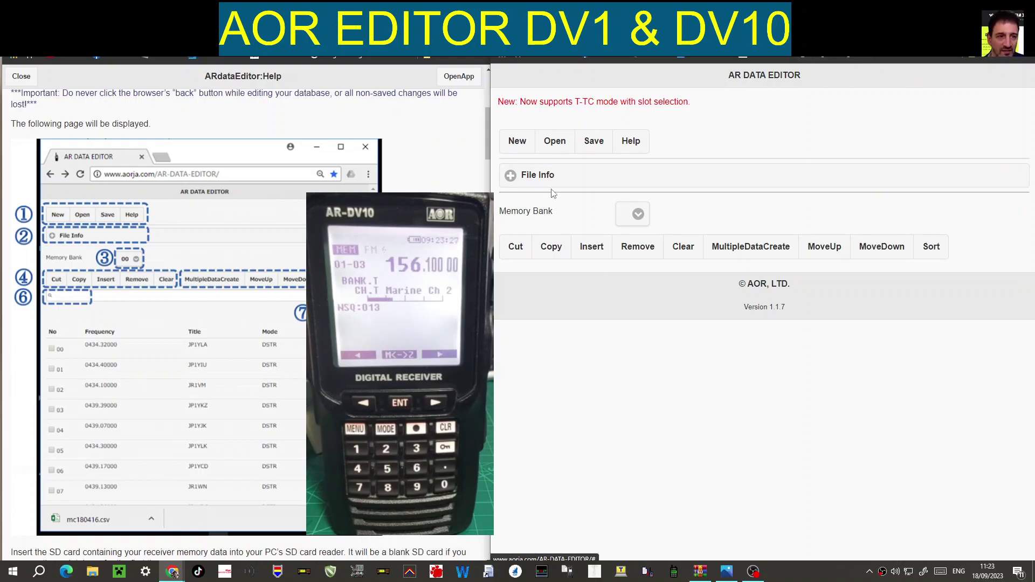
Try to open the membk file from USB Drive (F:) and list its memory banks.
left_click(552, 143)
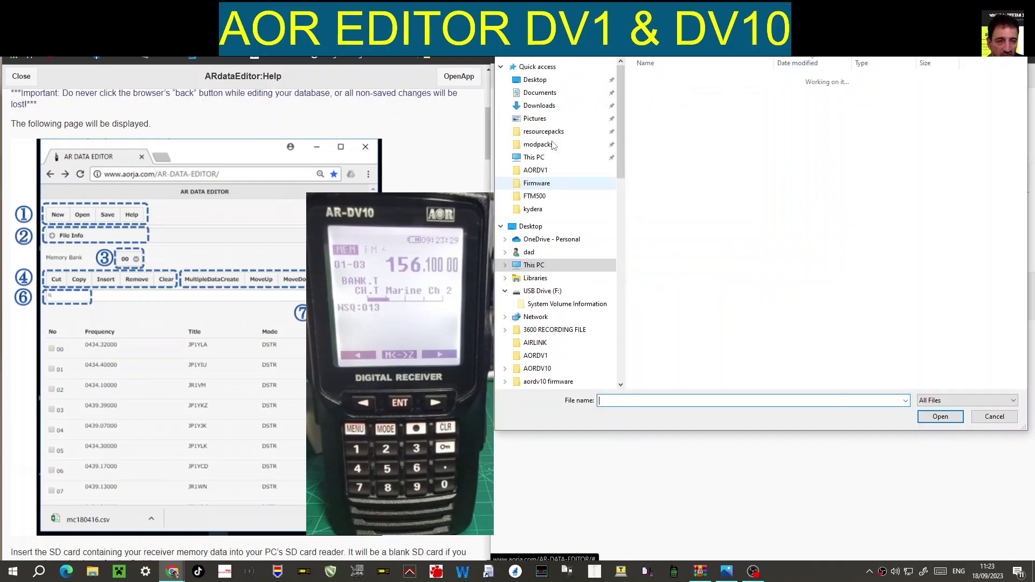
left_click(542, 291)
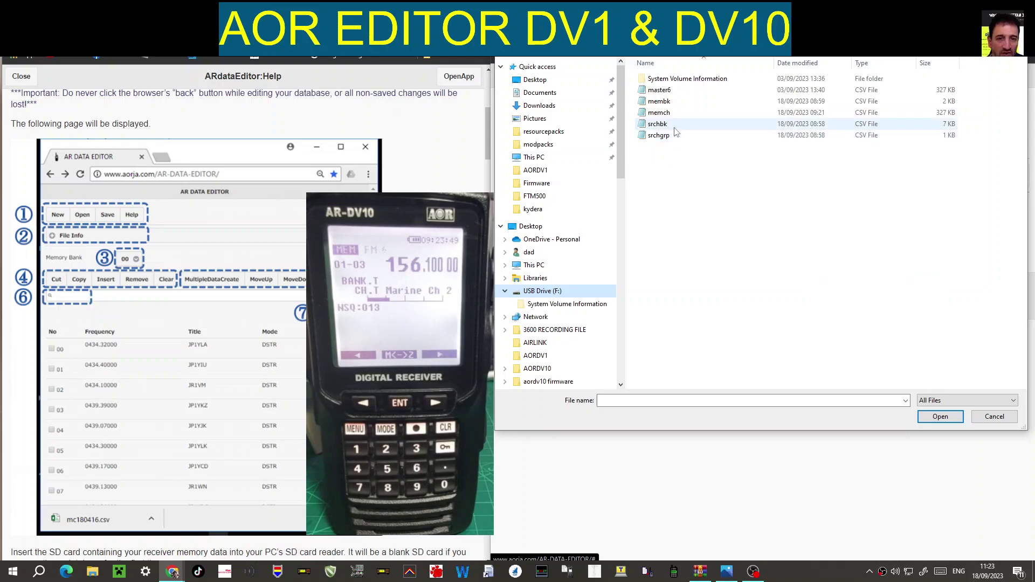
double_click(659, 102)
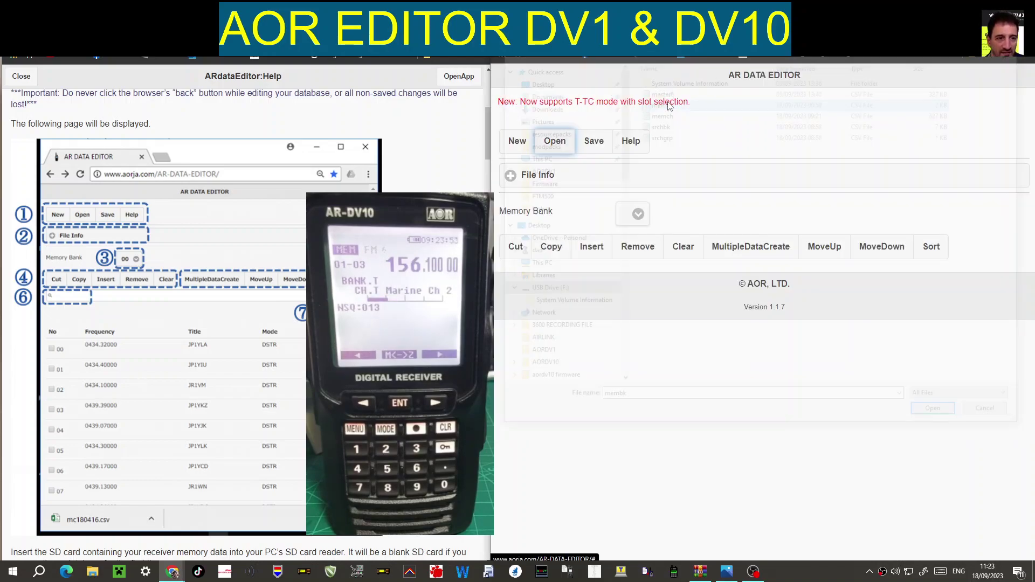
left_click(640, 215)
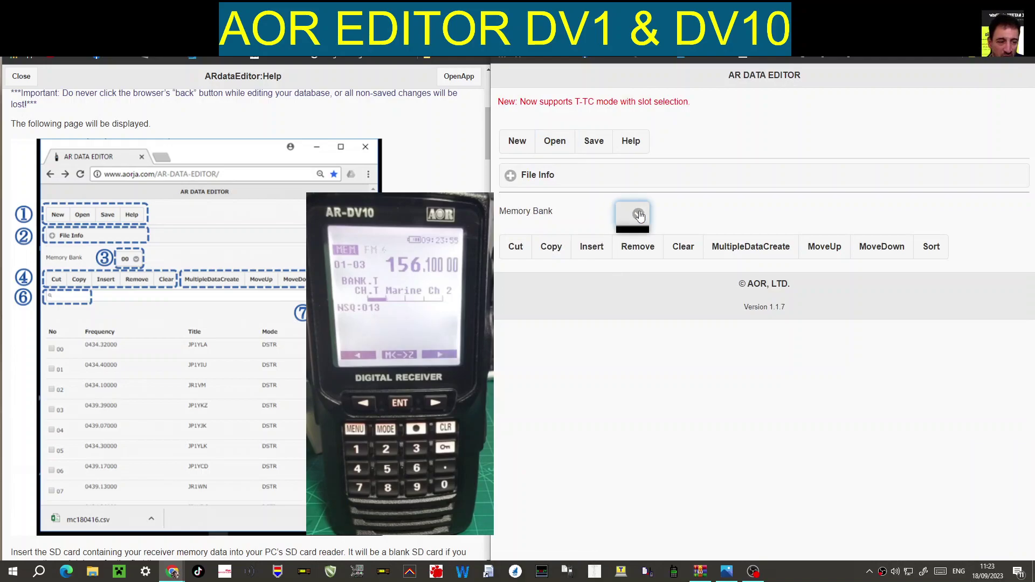
Open the memch file from the USB drive and look through the channels in memory bank 00.
left_click(554, 143)
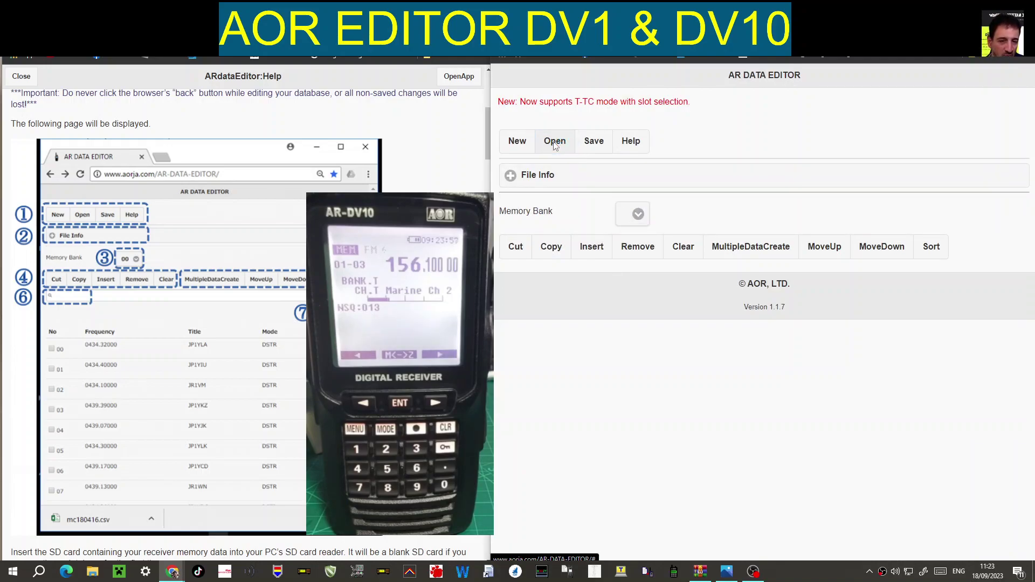
double_click(663, 115)
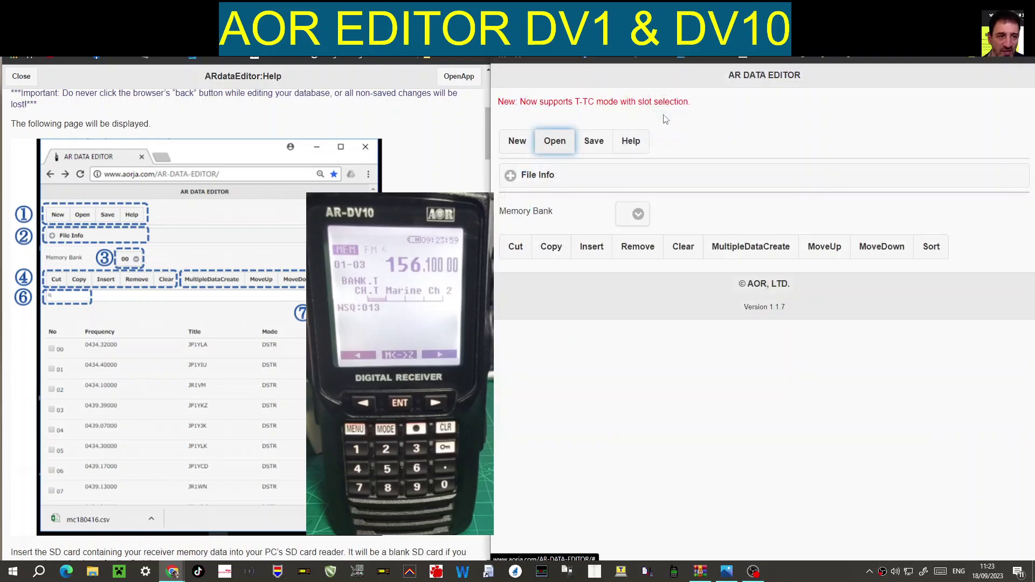
scroll(770, 234, "down", 3)
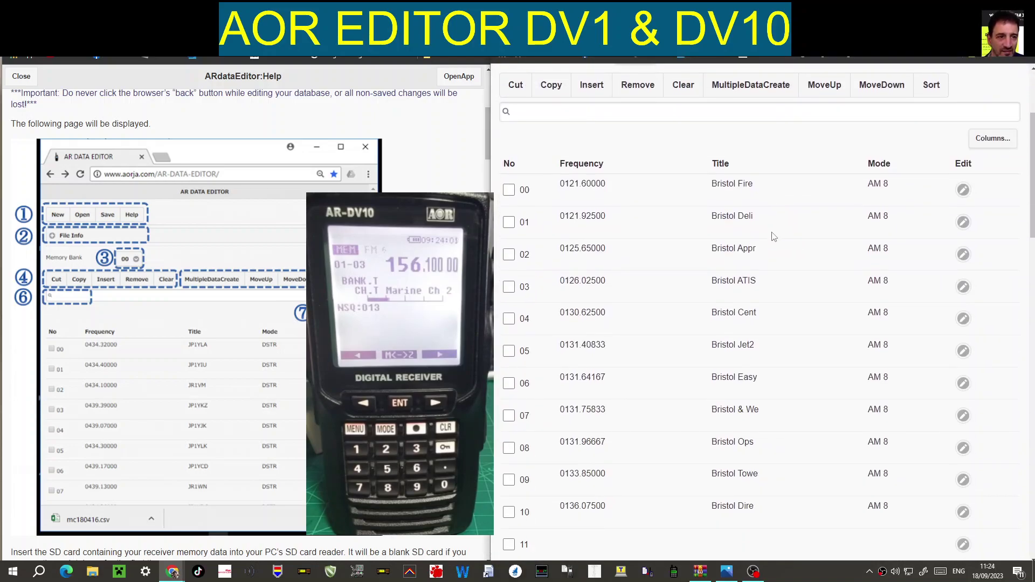
scroll(771, 235, "down", 3)
scroll(765, 242, "up", 5)
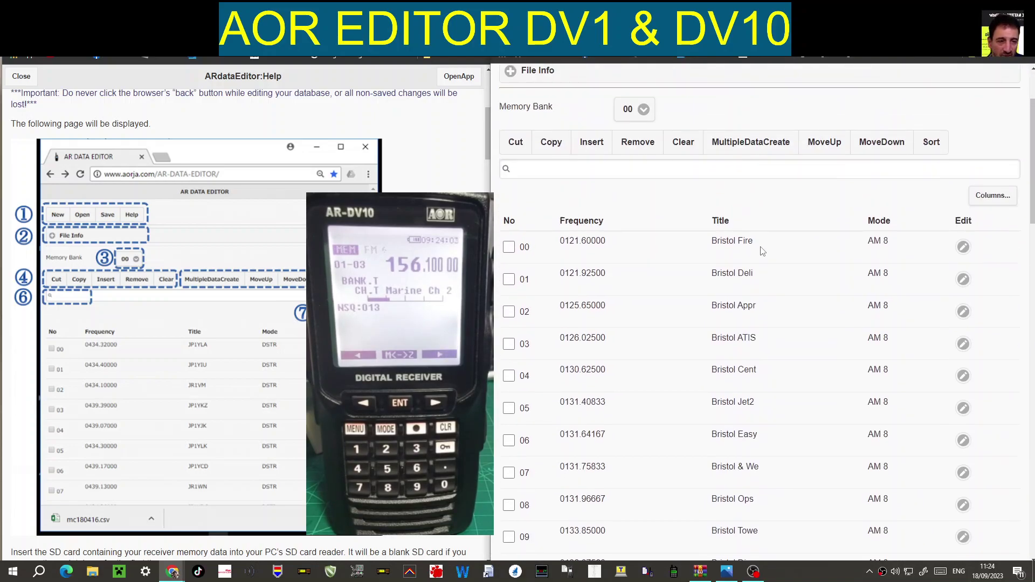
scroll(762, 252, "up", 2)
Display memory bank 01 and look through its channel list.
left_click(634, 214)
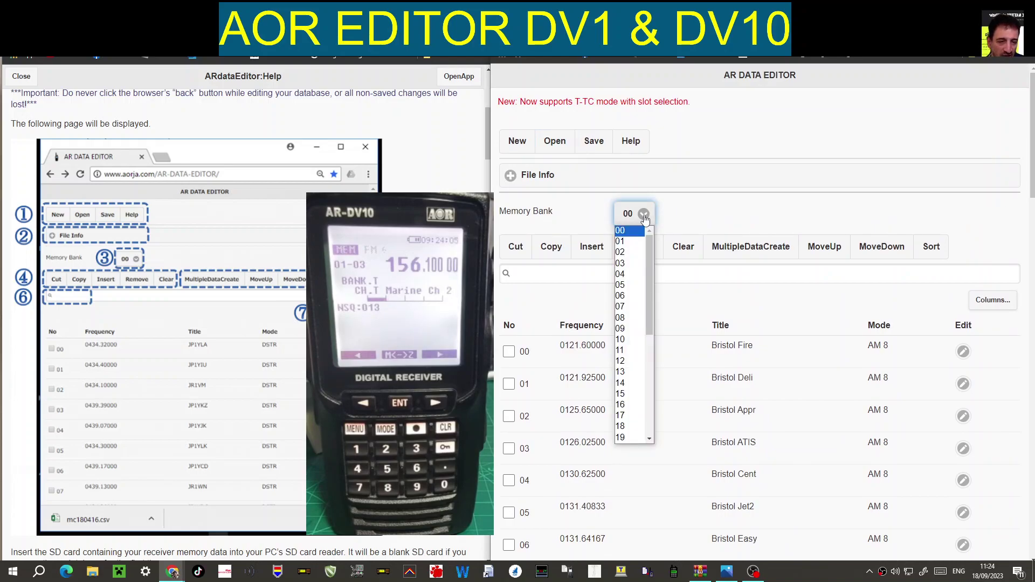
left_click(623, 243)
scroll(674, 251, "down", 5)
scroll(664, 213, "up", 5)
Switch to memory bank 02 and review its marine channels.
left_click(633, 214)
left_click(625, 249)
scroll(711, 247, "down", 10)
scroll(701, 249, "up", 10)
scroll(697, 239, "down", 2)
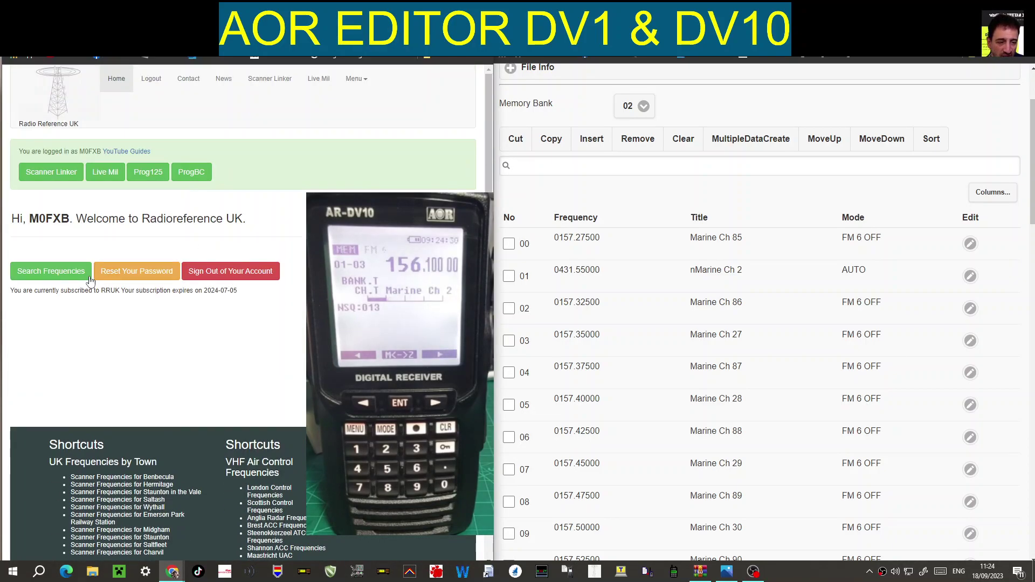
On the Radio Reference UK site, open the frequency search and accept the cookie notice.
left_click(56, 276)
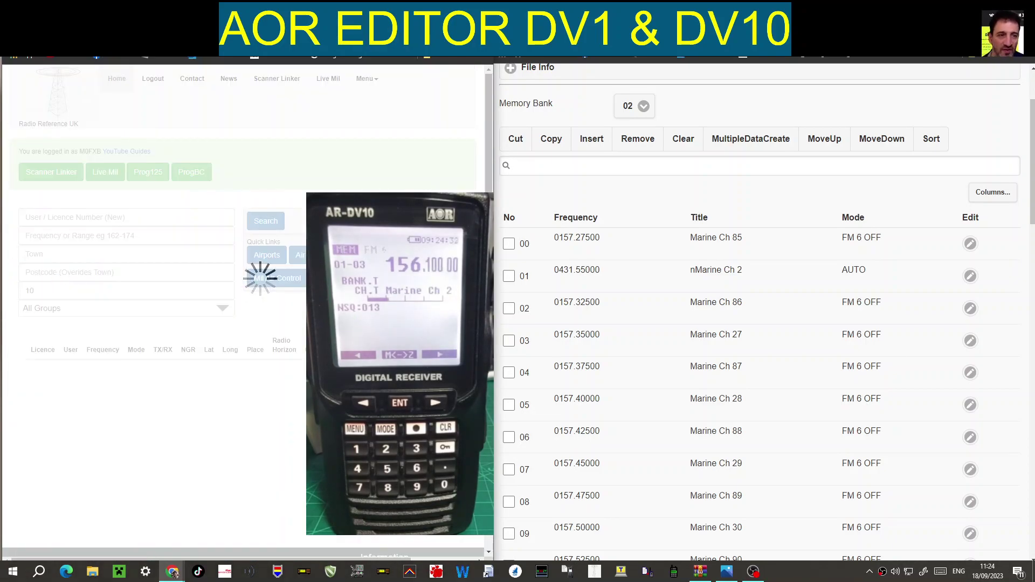
scroll(286, 429, "down", 5)
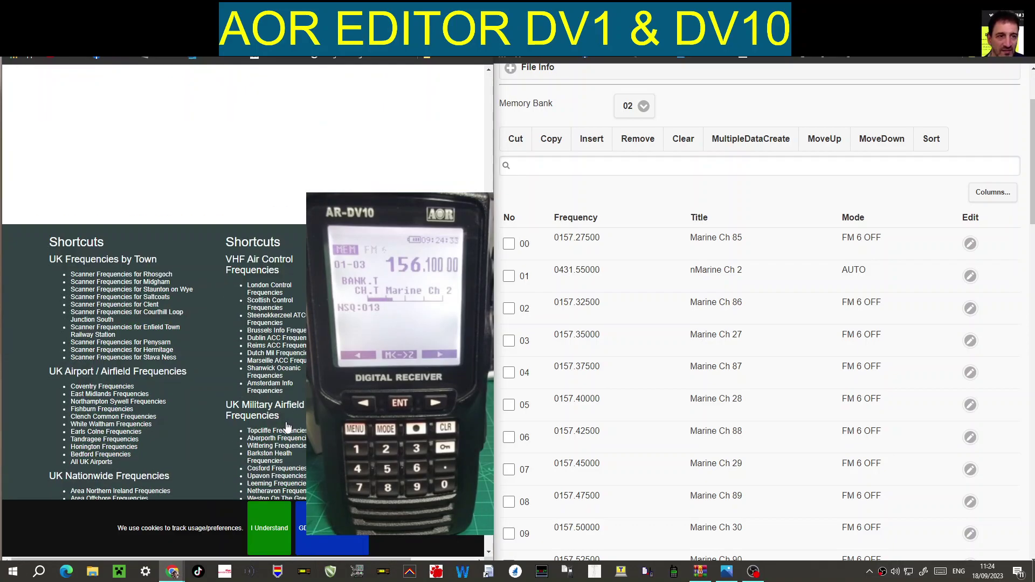
left_click(272, 527)
left_click(277, 362)
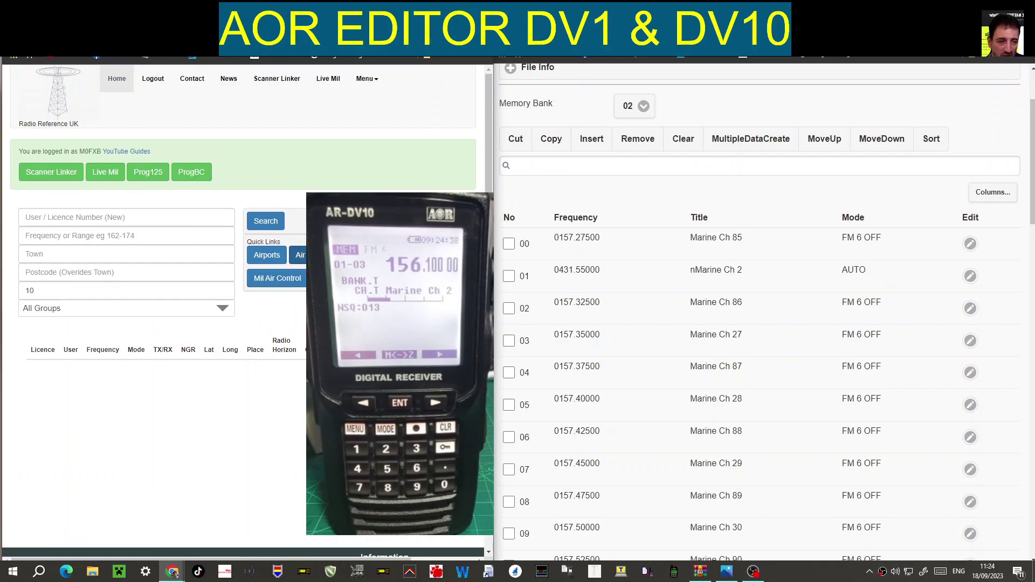
scroll(242, 377, "down", 5)
scroll(243, 377, "up", 5)
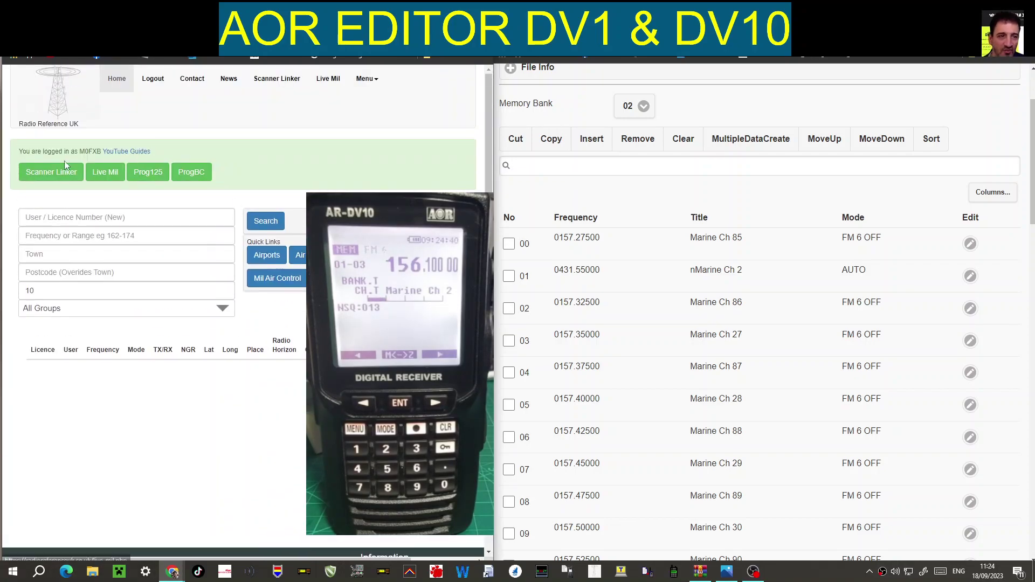
Look up Bagby in the UK airport frequency list and export its frequencies in the AOR DV10 scanner format.
left_click(267, 255)
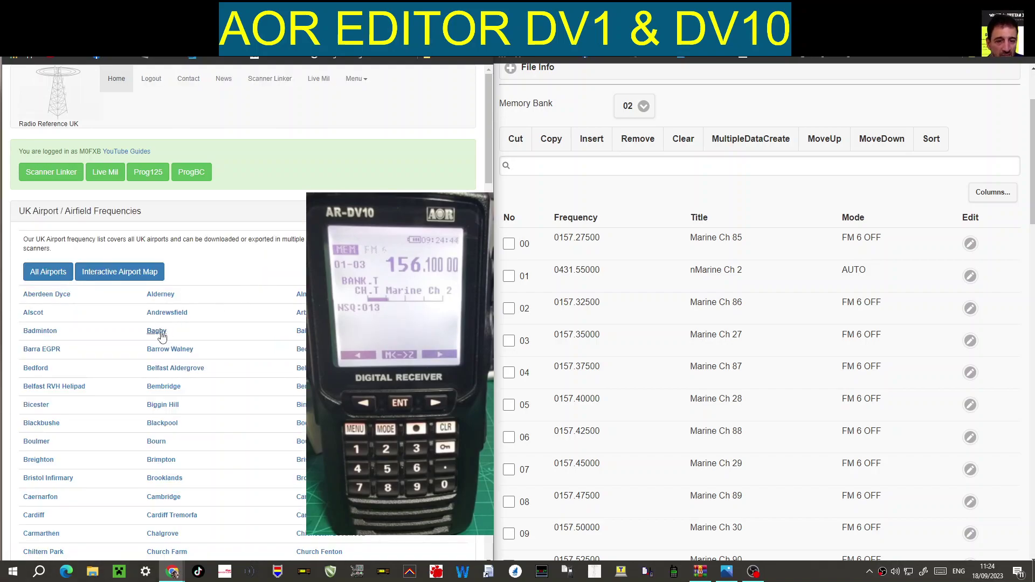
left_click(158, 331)
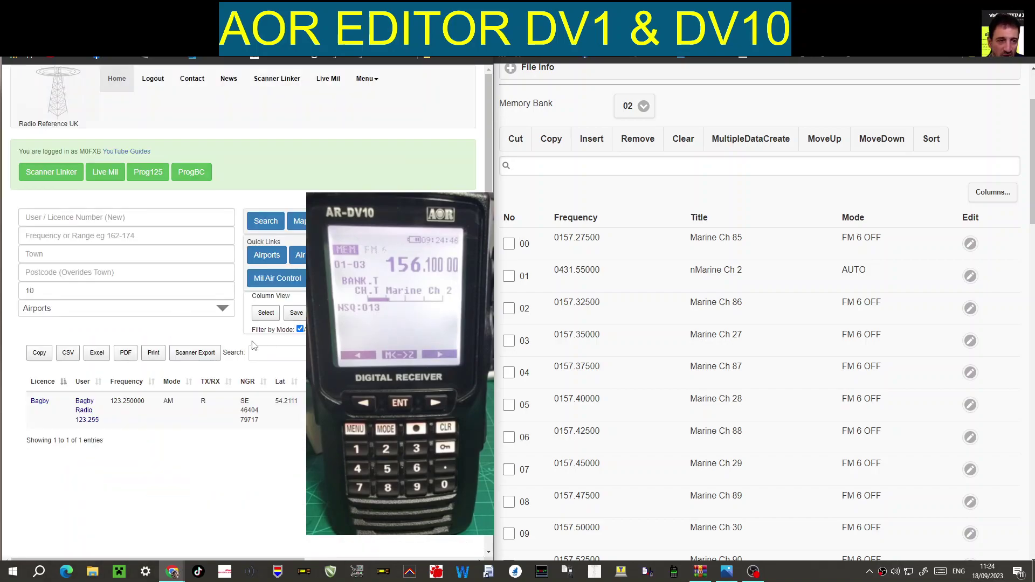
left_click(215, 354)
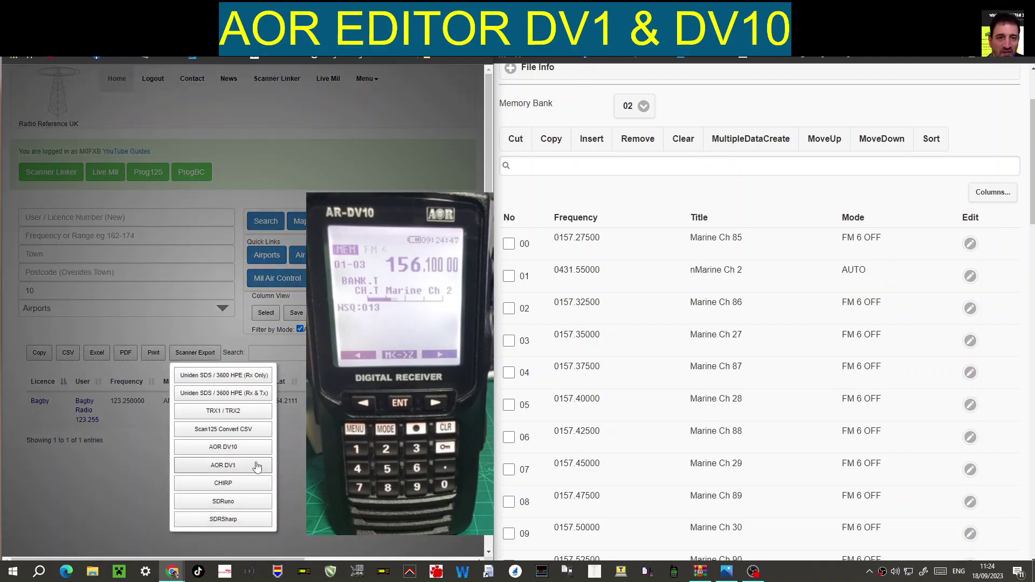
left_click(235, 449)
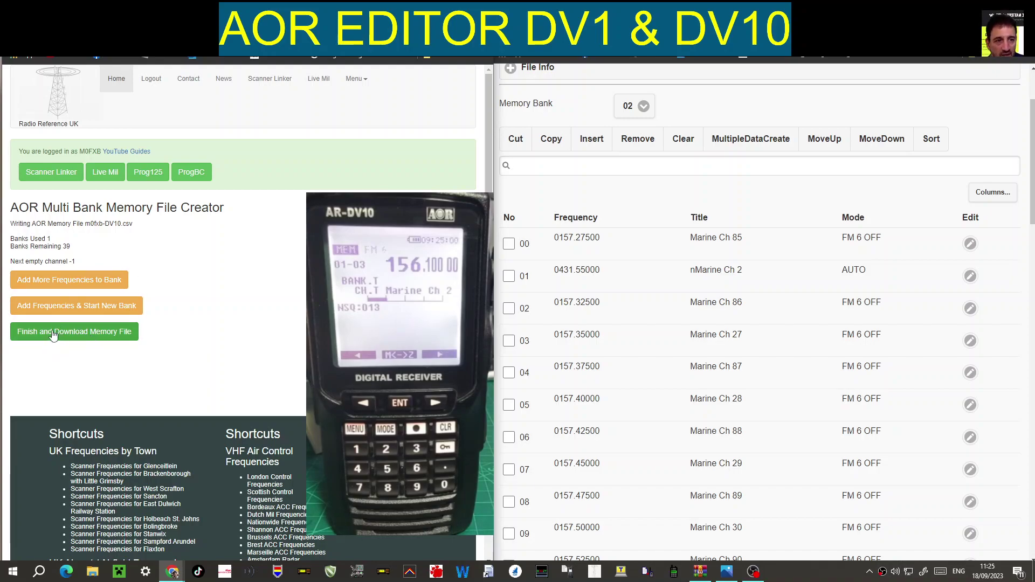
Finish and download the AOR memory file, and return to the frequency search to start a new bank.
left_click(82, 338)
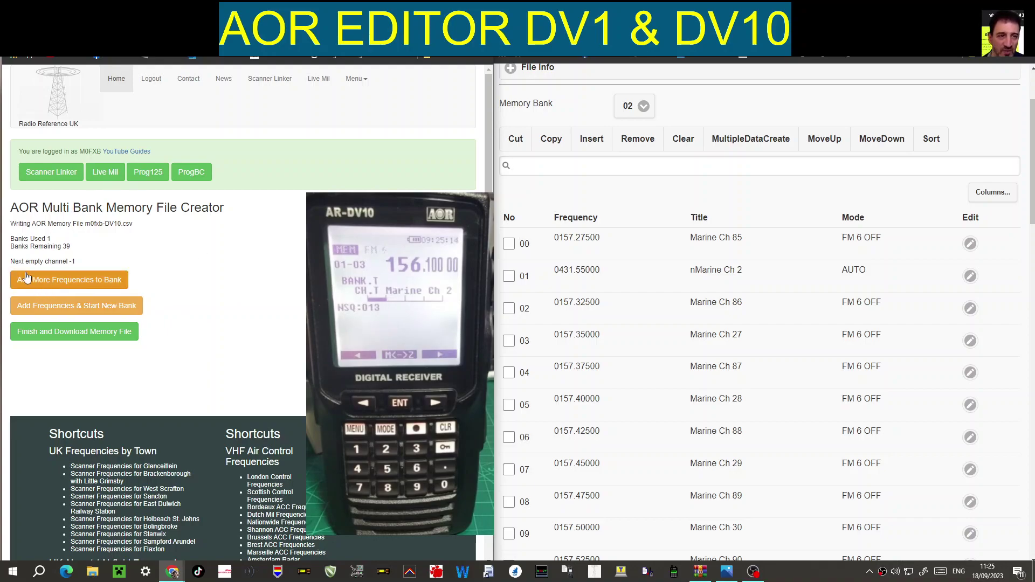
left_click(72, 307)
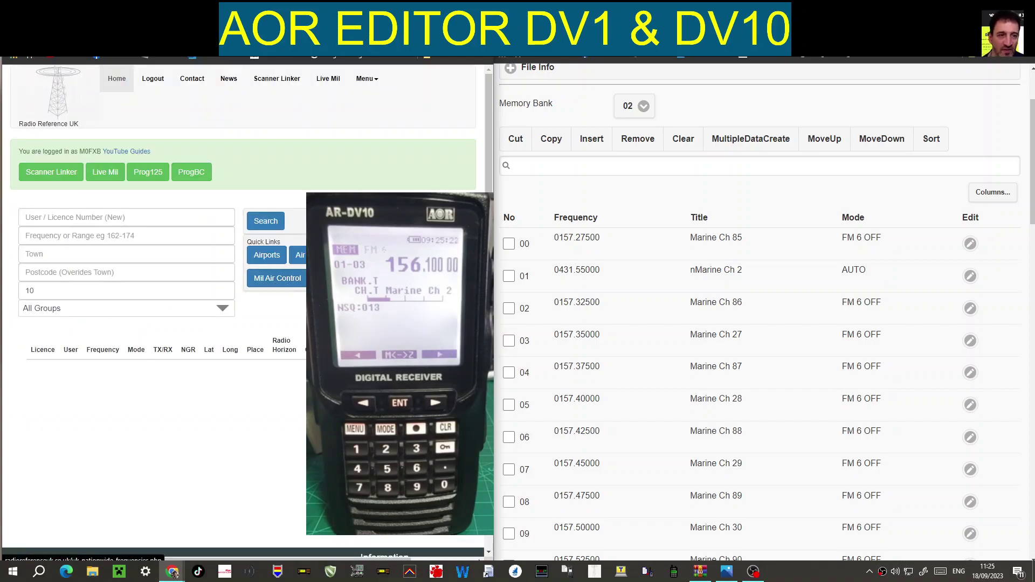
Load the nationwide PMR446 Analogue frequencies on Radio Reference UK and export them in the AOR DV10 scanner format.
left_click(323, 278)
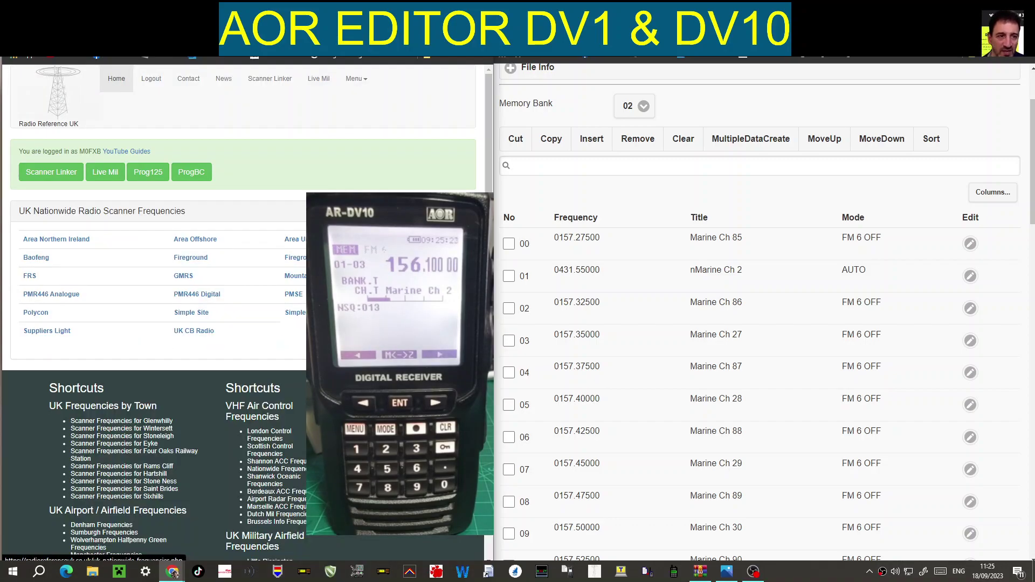
left_click(52, 296)
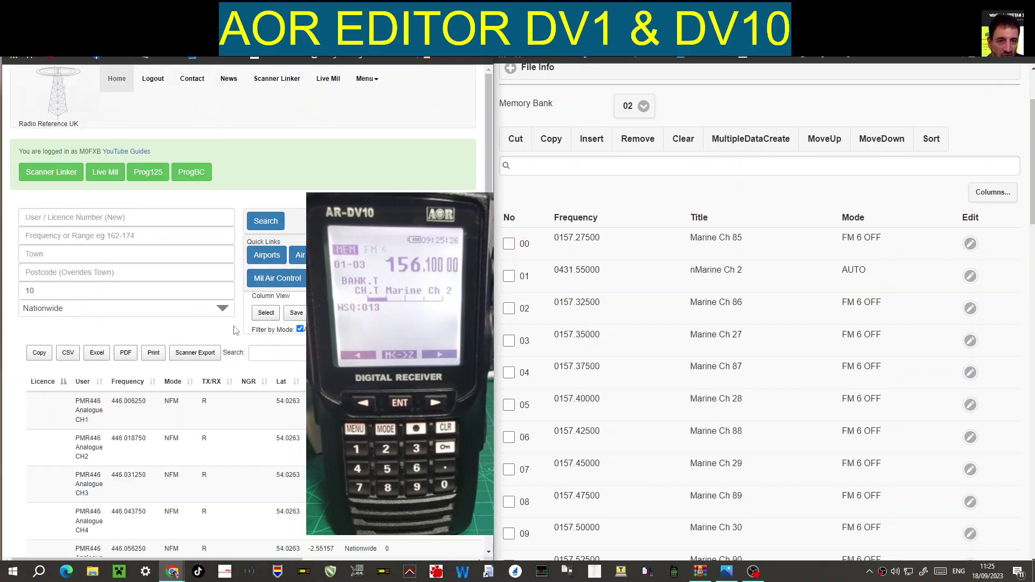
scroll(198, 304, "down", 10)
scroll(197, 304, "up", 9)
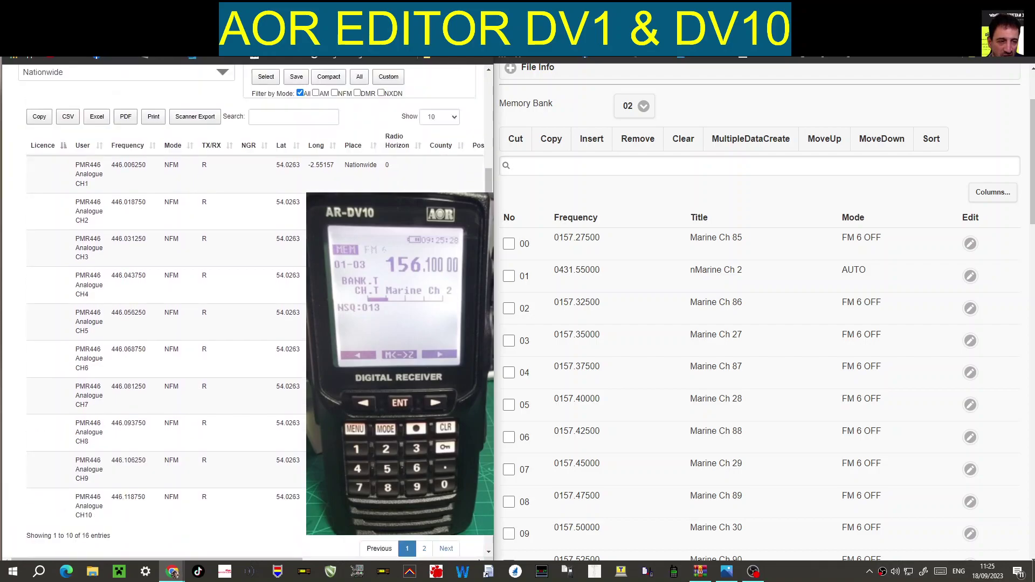
left_click(197, 301)
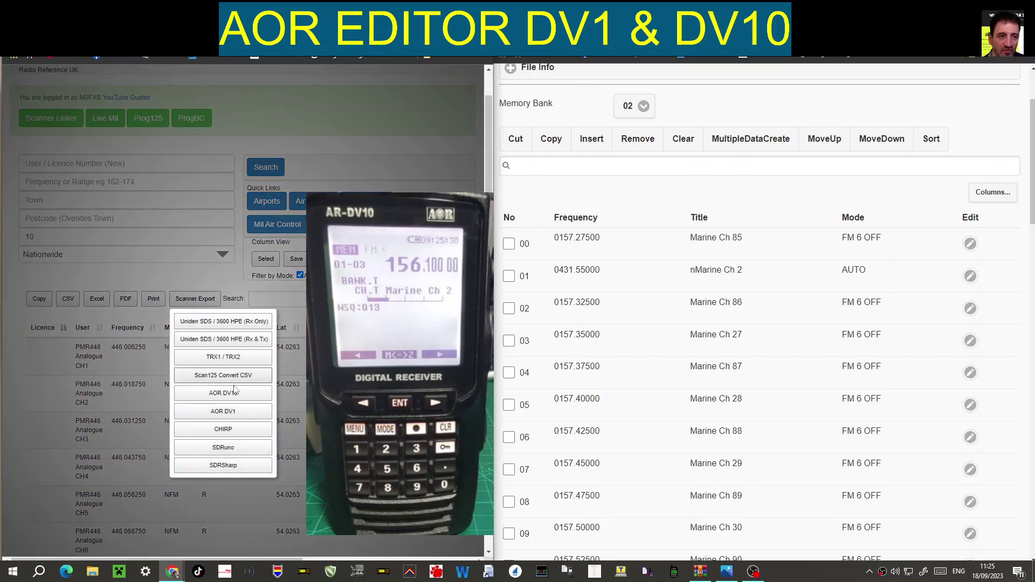
left_click(232, 393)
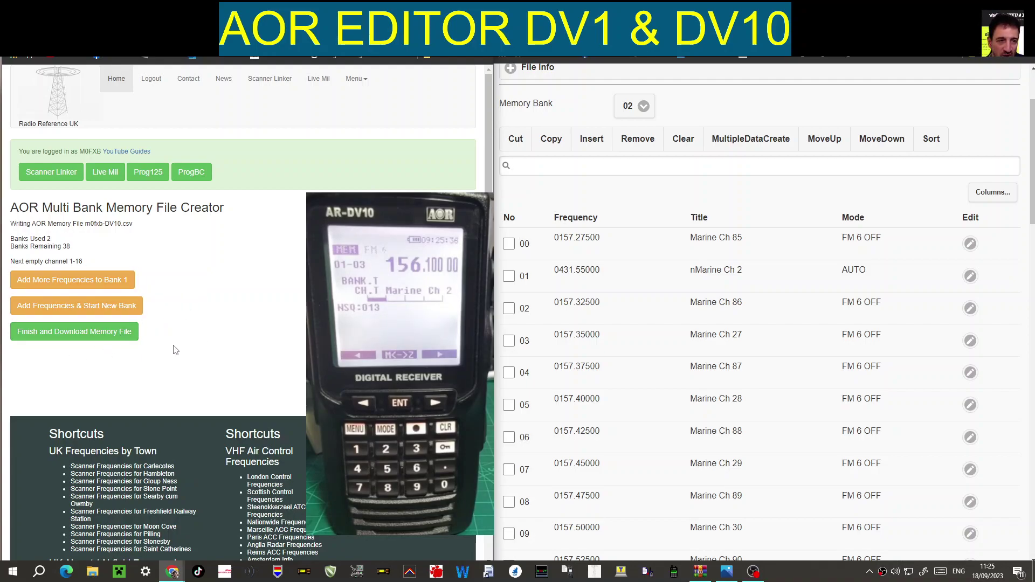
Look through memory banks 03 and 06 of the file loaded in AR DATA EDITOR.
scroll(674, 132, "up", 3)
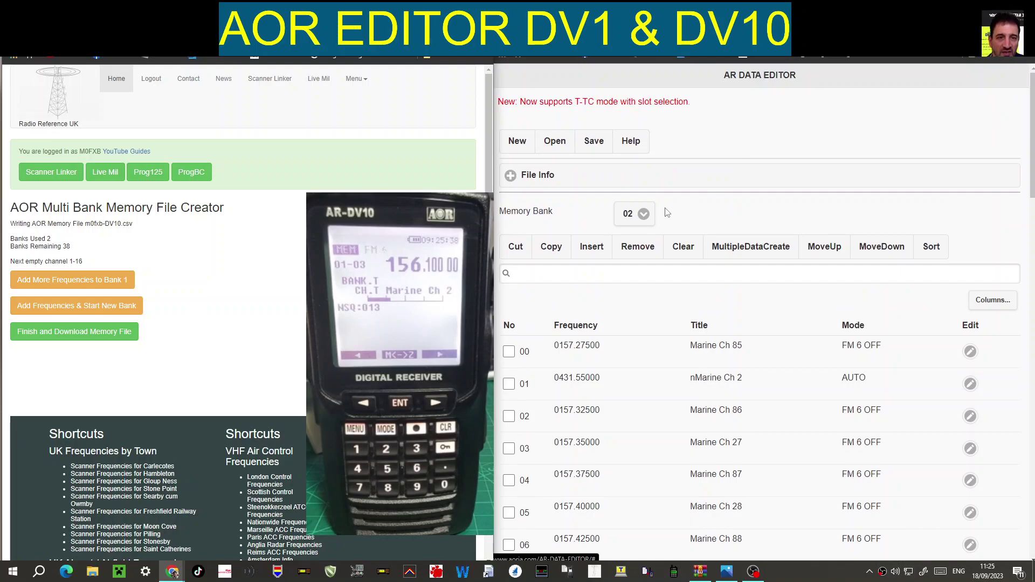
left_click(644, 214)
left_click(628, 263)
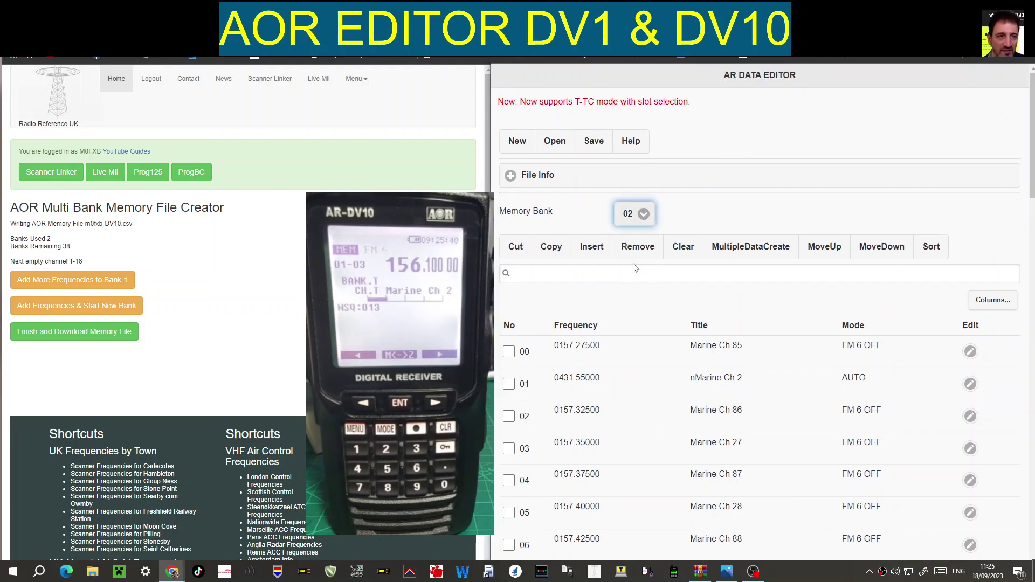
left_click(644, 214)
left_click(634, 278)
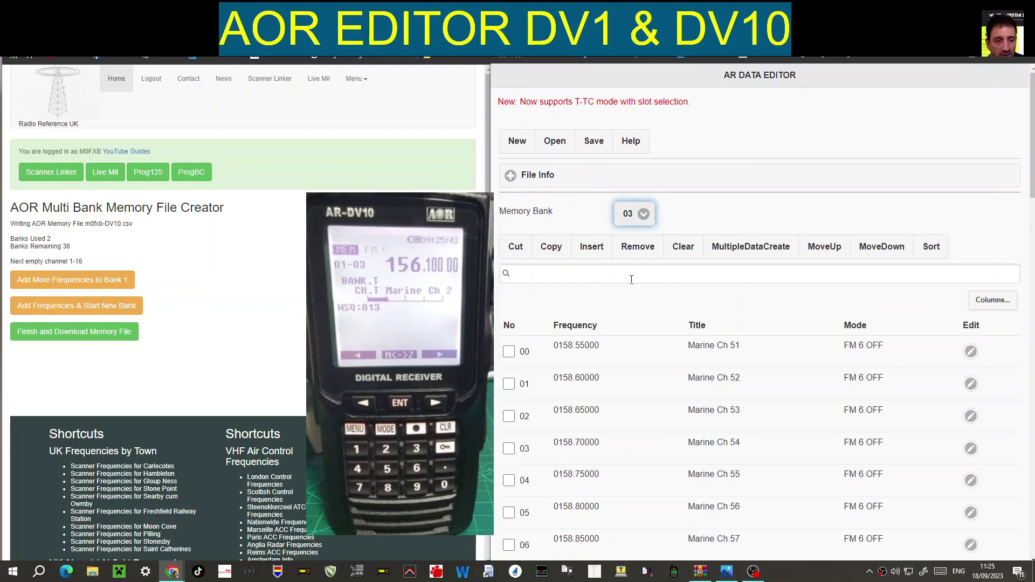
left_click(644, 214)
left_click(633, 299)
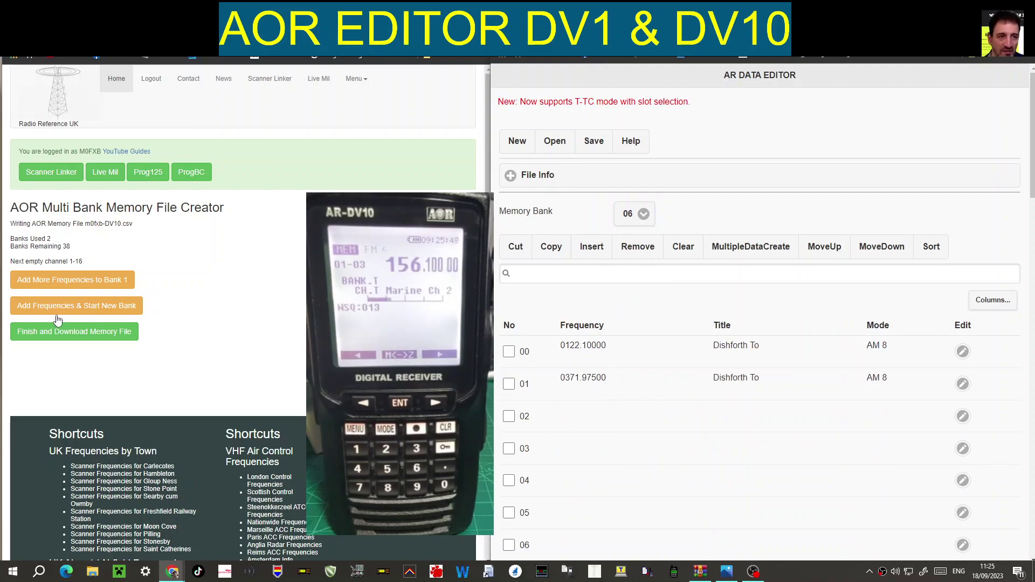
Finish and download the AOR memory file, and open m0fxb-DV10 (7).csv from Downloads in AR DATA EDITOR.
left_click(67, 332)
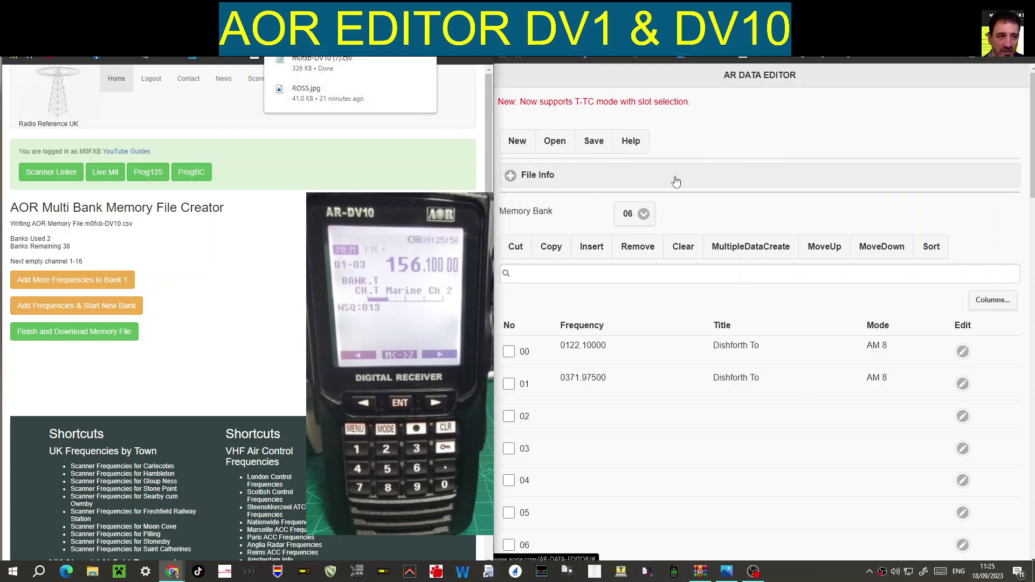
left_click(550, 143)
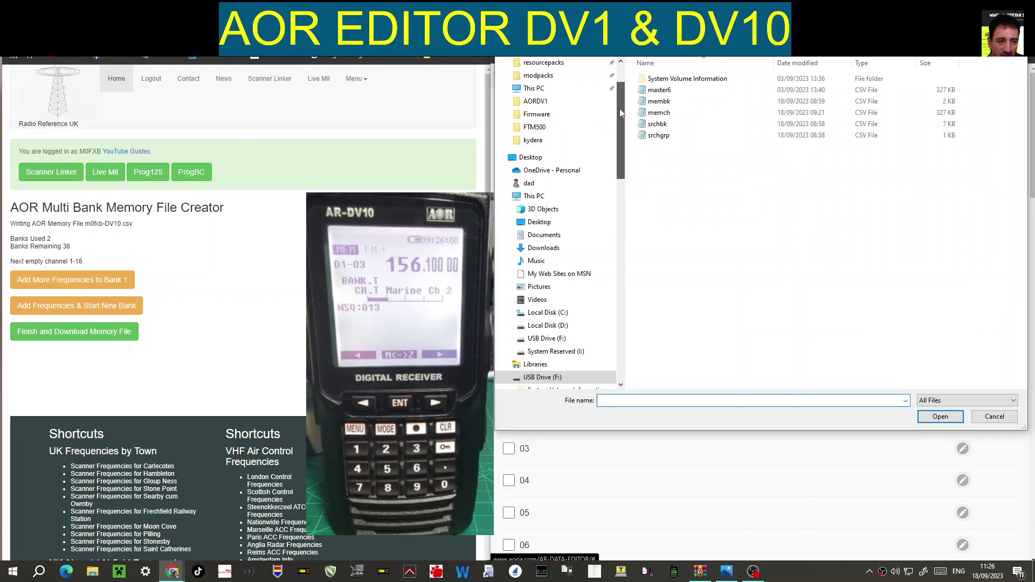
scroll(619, 111, "up", 3)
left_click(538, 105)
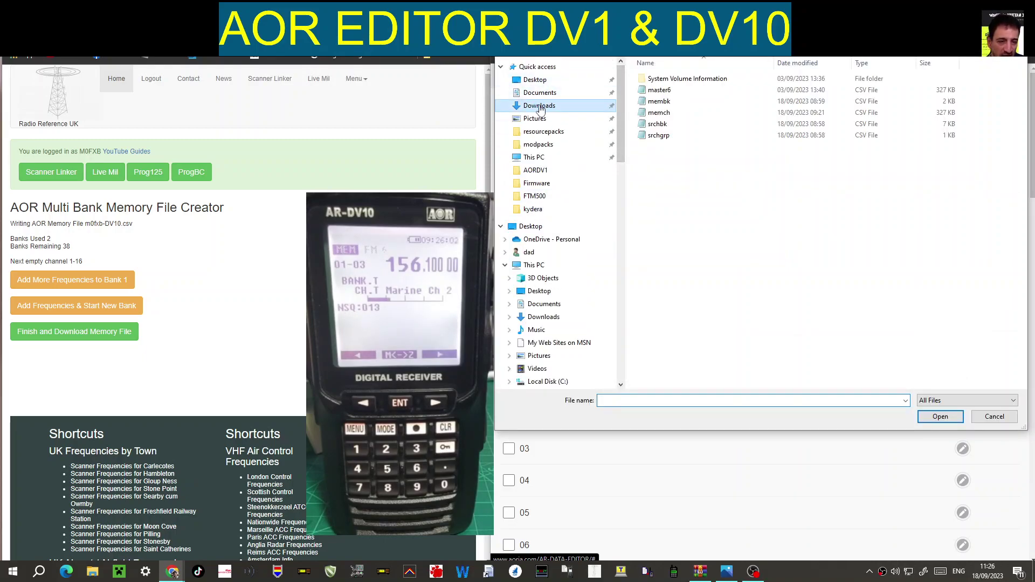
double_click(663, 97)
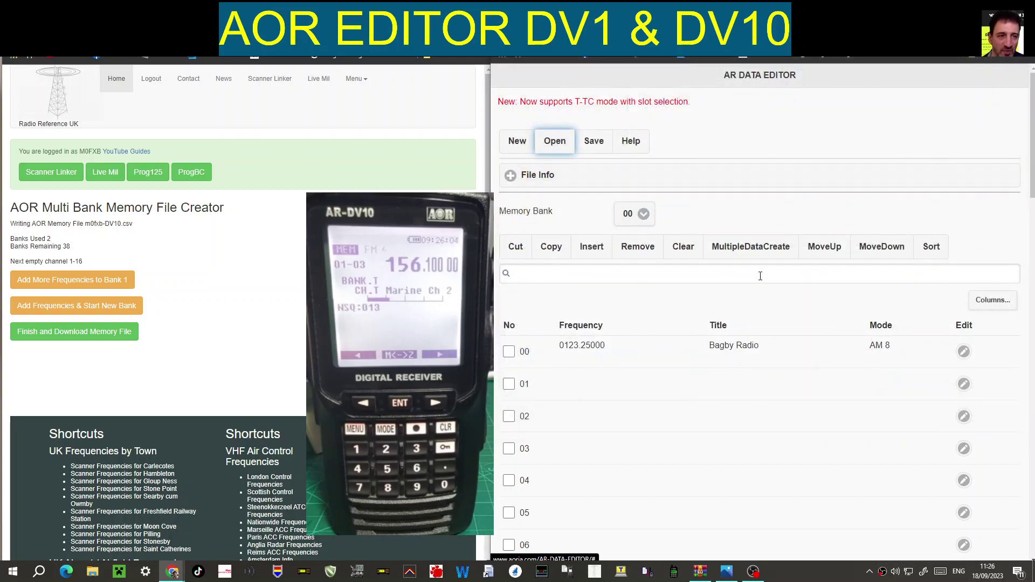
Examine the channels in memory bank 00, and switch to bank 01 to review its PMR446 channels.
left_click(636, 214)
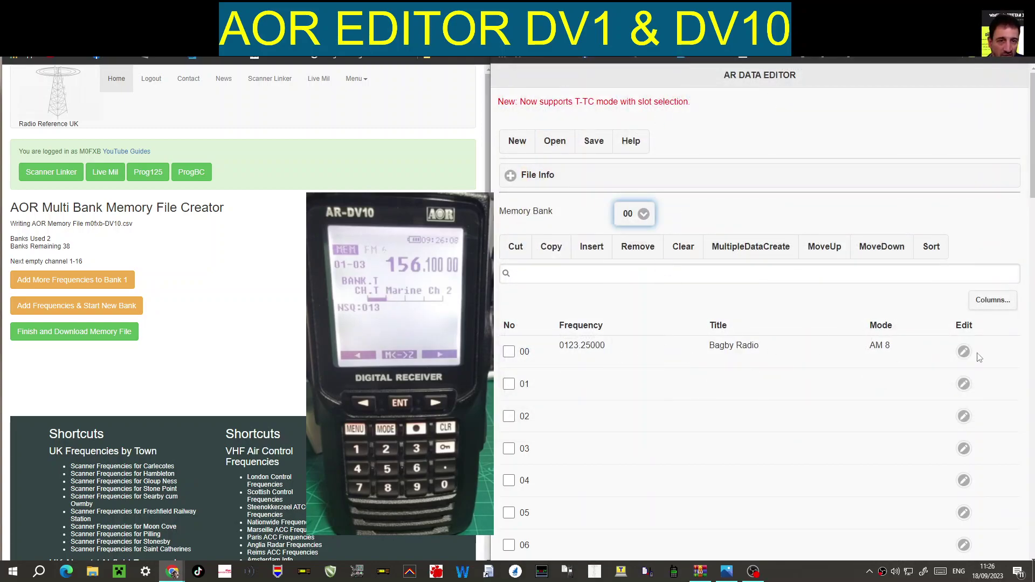
scroll(797, 319, "down", 5)
scroll(797, 318, "up", 5)
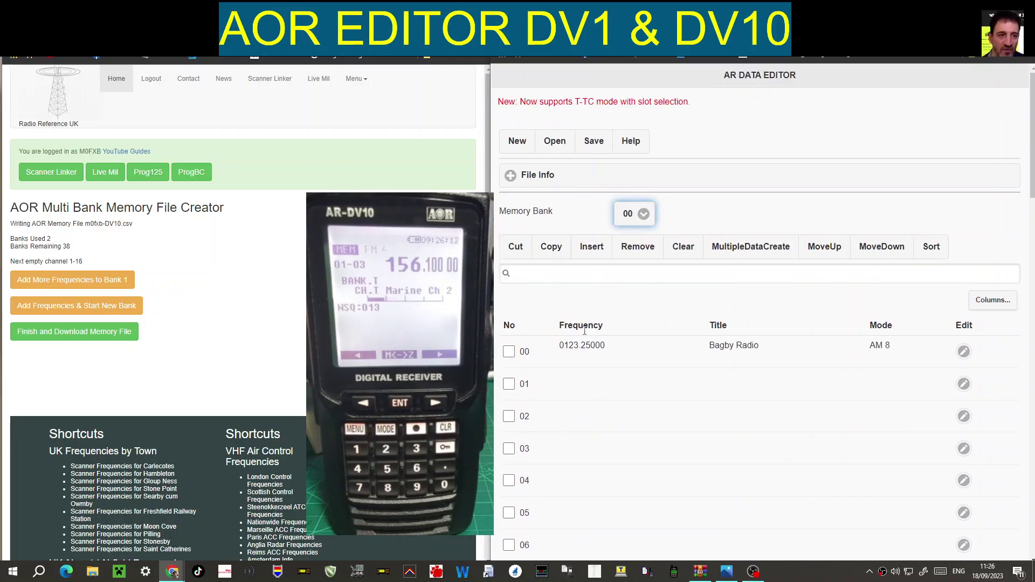
left_click(646, 215)
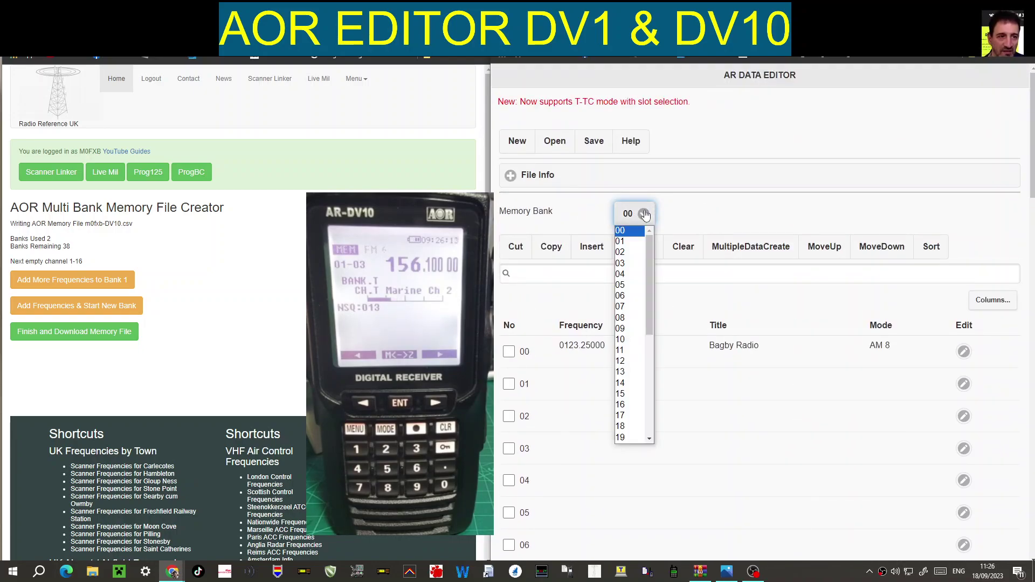
left_click(625, 241)
scroll(699, 338, "down", 5)
scroll(699, 338, "up", 5)
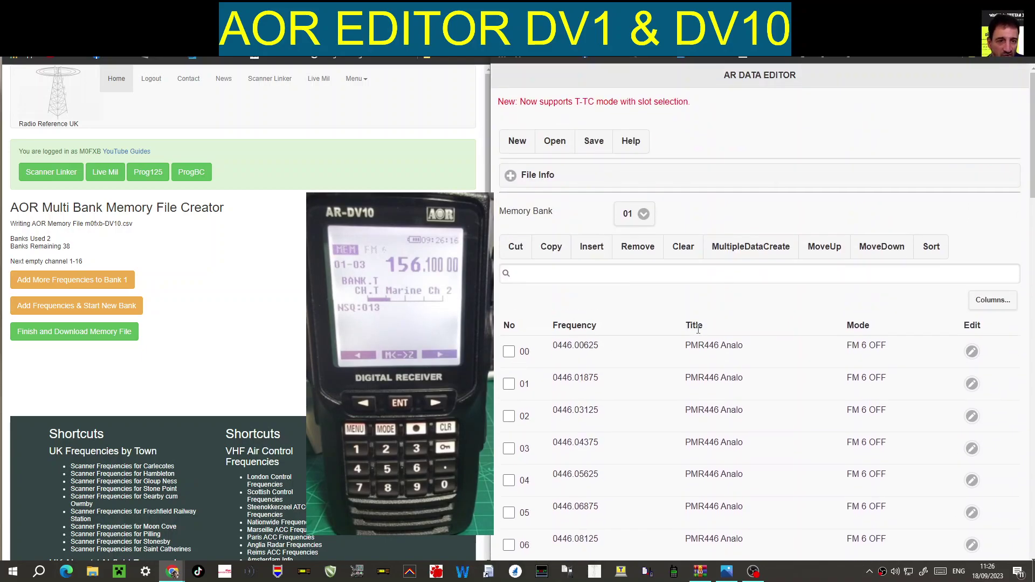
scroll(757, 293, "down", 10)
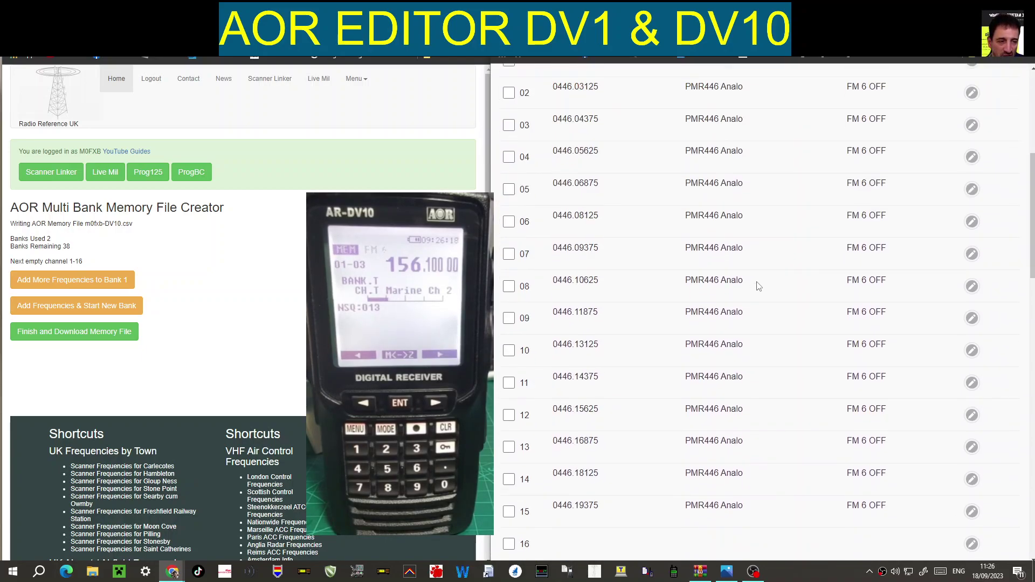
scroll(725, 283, "up", 10)
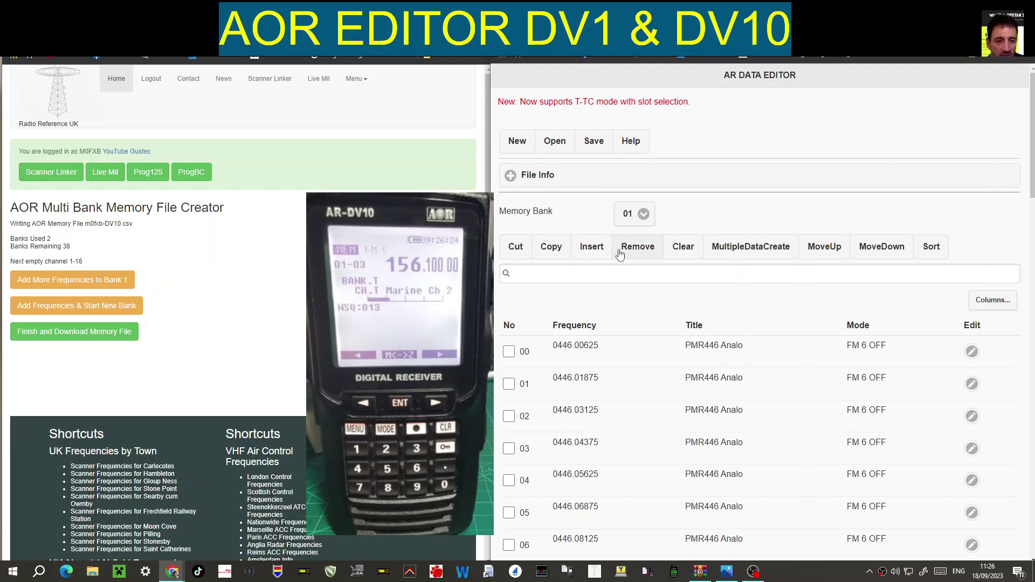
Try to run MultipleDataCreate on memory bank 01 without any channels selected.
left_click(756, 247)
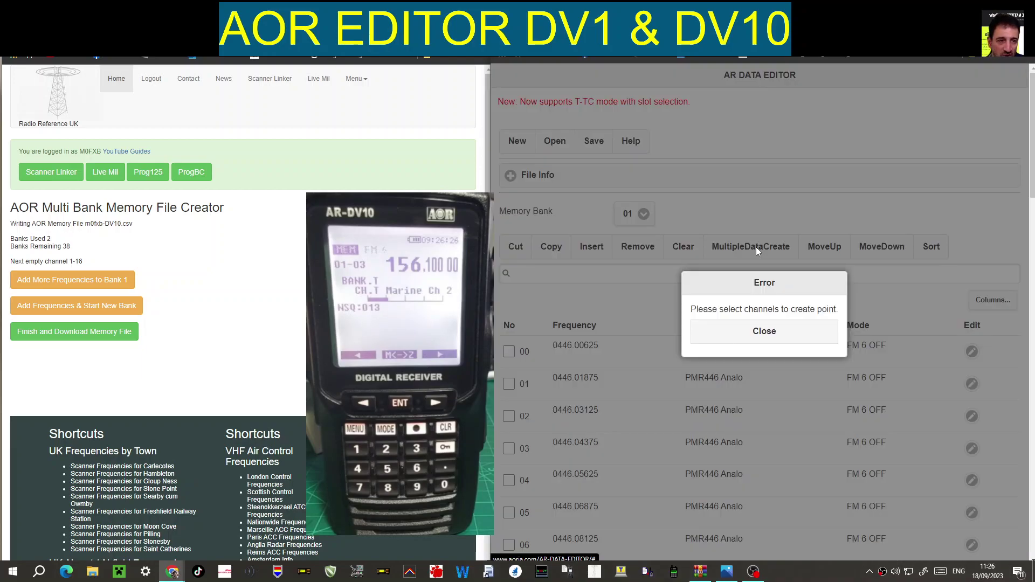
left_click(765, 325)
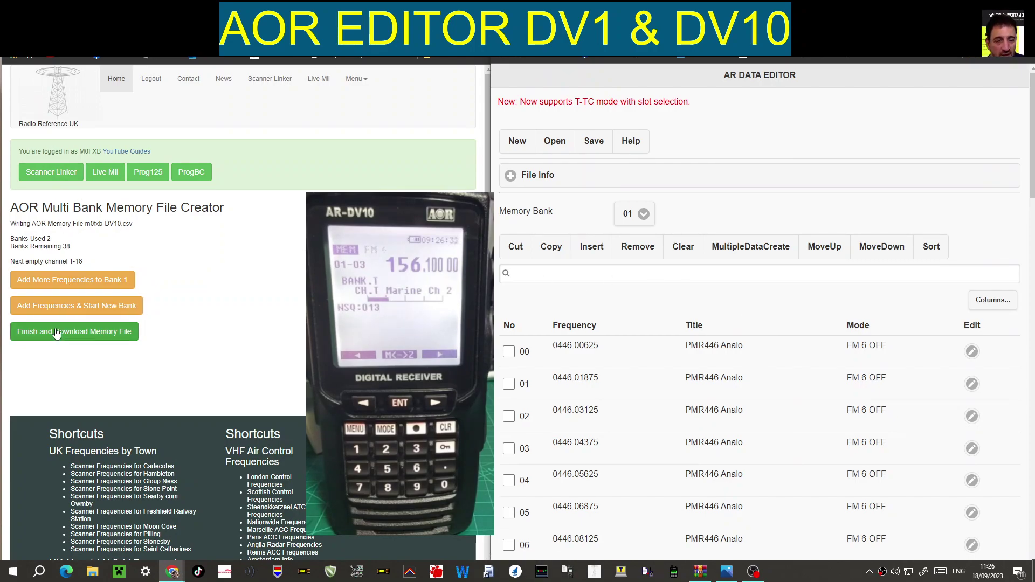
left_click(755, 244)
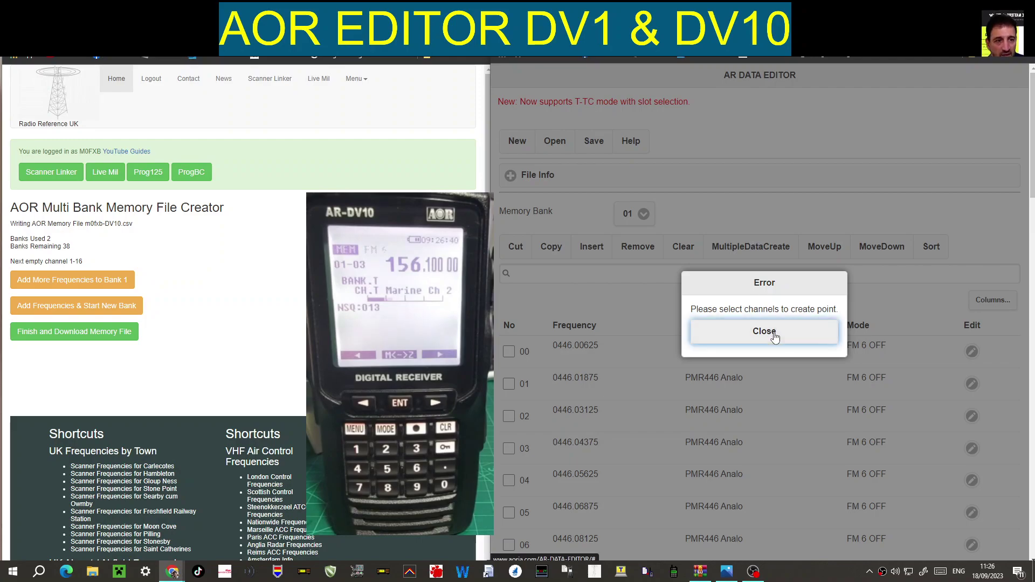
left_click(781, 328)
left_click(754, 246)
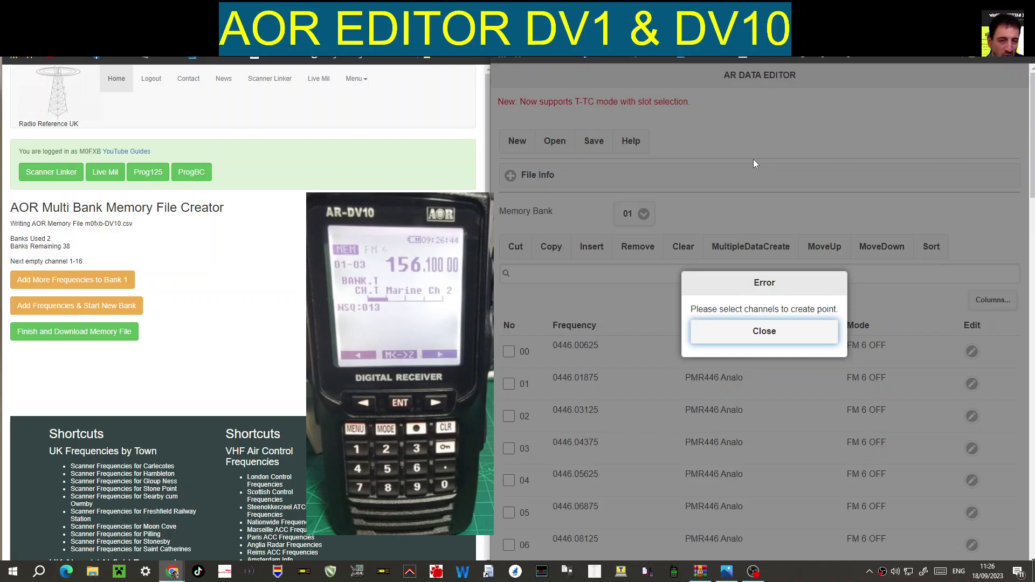
left_click(748, 323)
Switch to memory bank 10 and select channels 00 to 05.
left_click(648, 216)
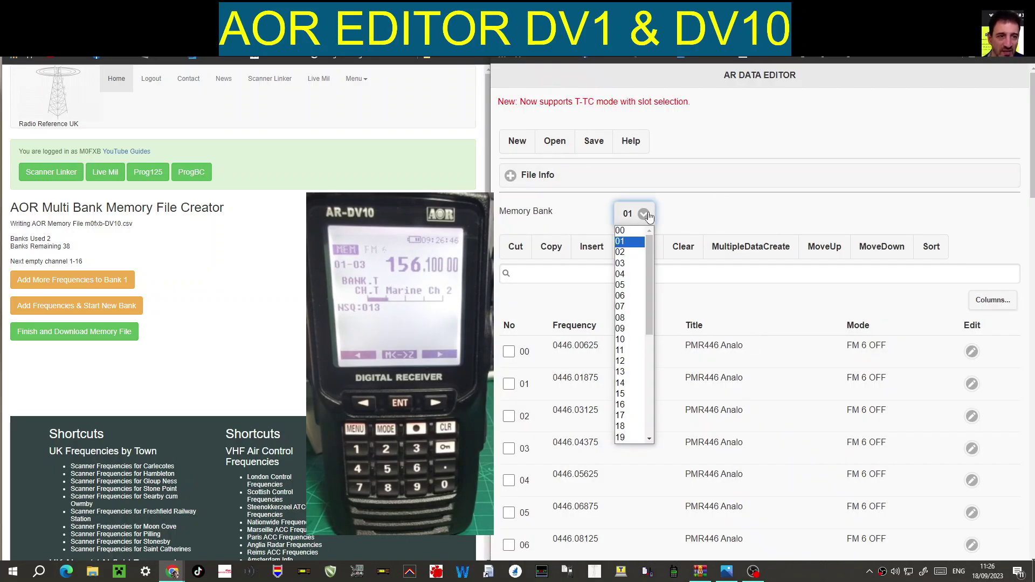
left_click(639, 339)
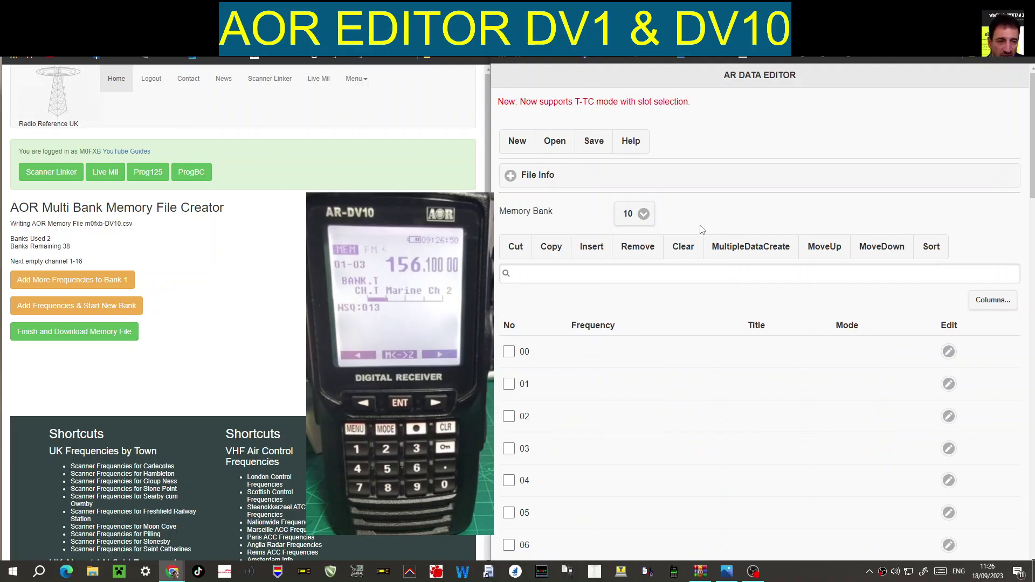
left_click(509, 352)
scroll(508, 352, "down", 4)
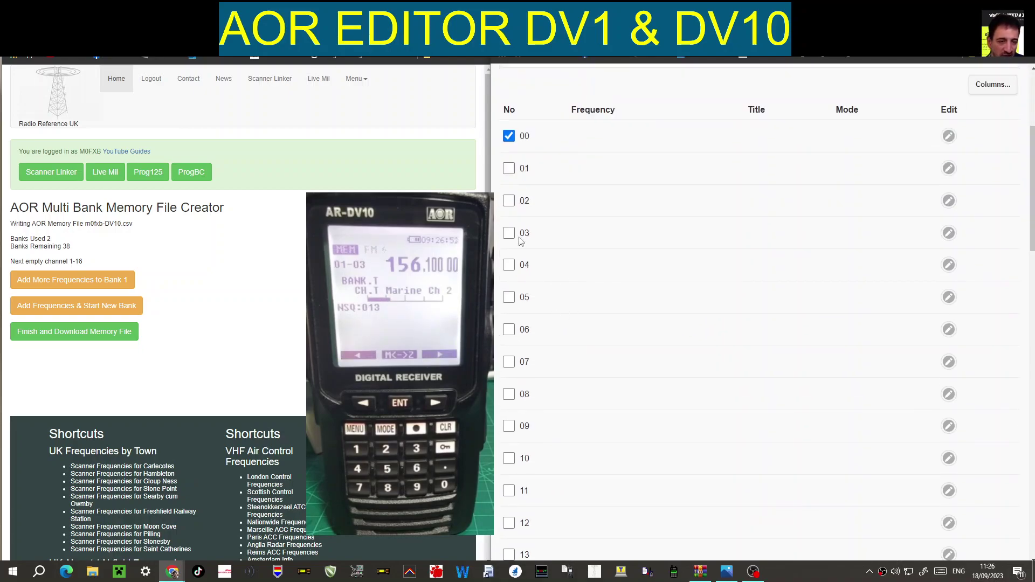
left_click(509, 169)
left_click(509, 201)
left_click(508, 233)
left_click(509, 264)
left_click(509, 297)
scroll(677, 277, "up", 4)
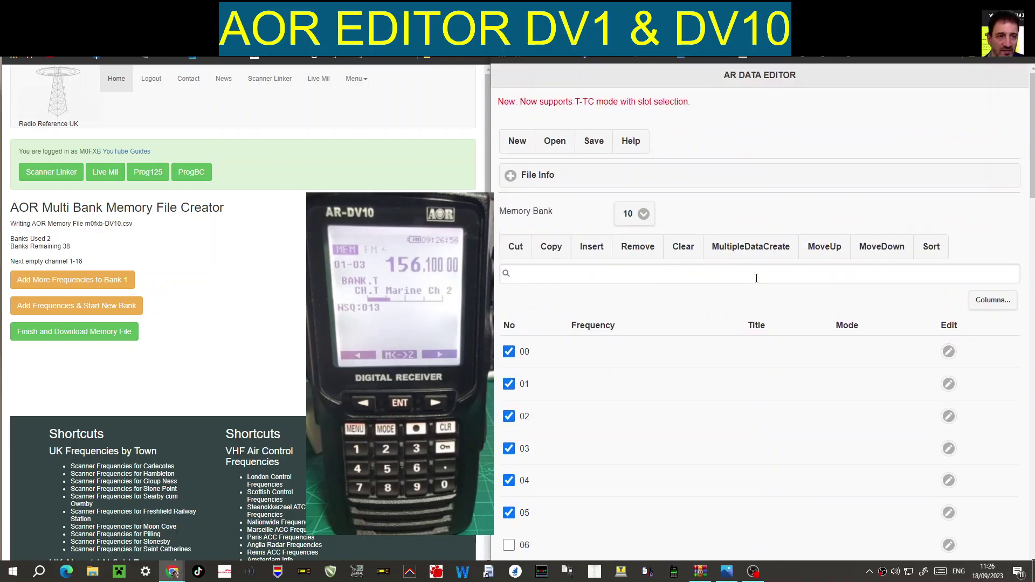
Try to create multiple channel data in bank 10 using m0fxb-DV10 (7).csv as both the template file and the frequency list file.
left_click(747, 247)
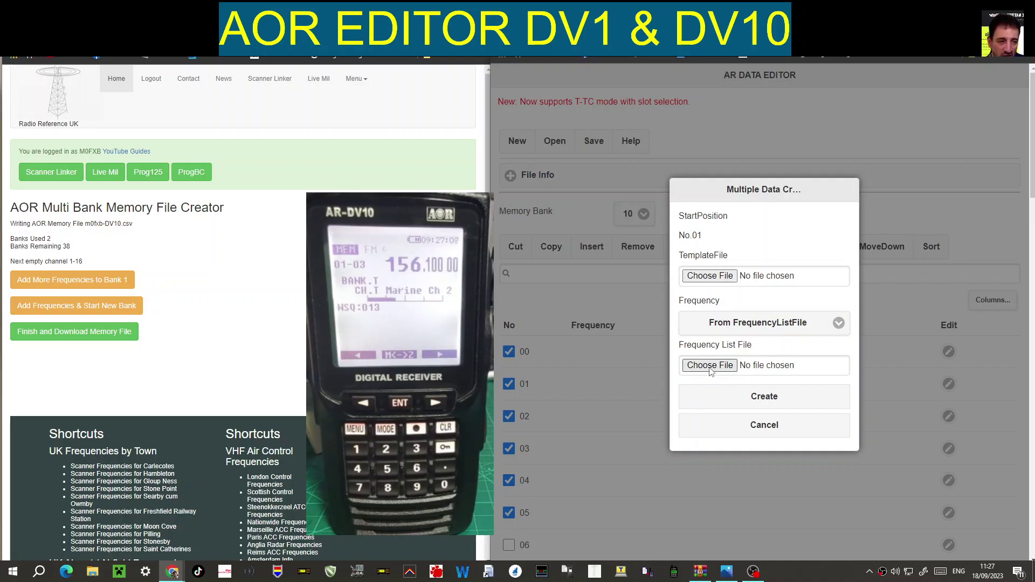
left_click(702, 277)
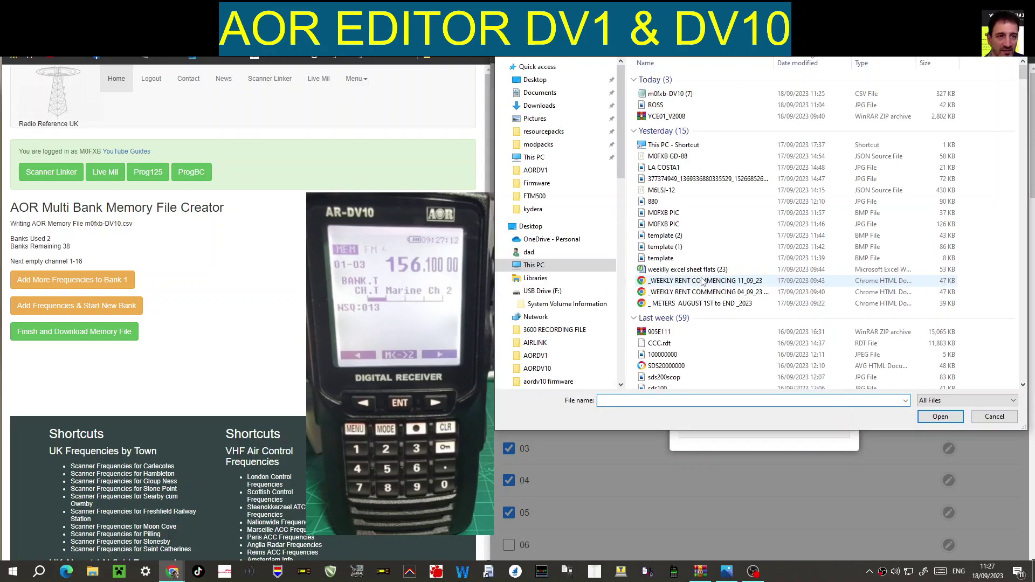
double_click(667, 94)
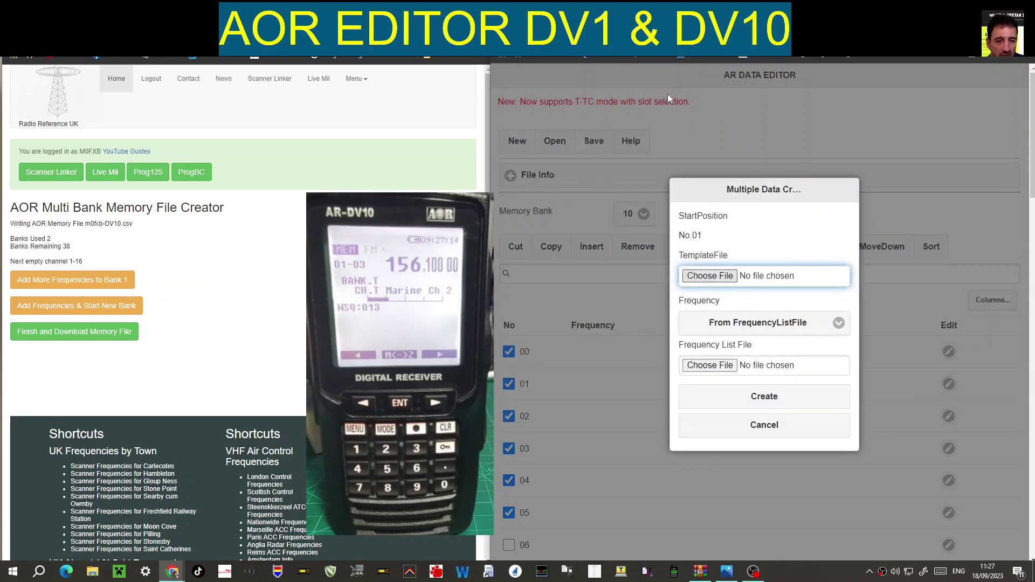
scroll(790, 225, "down", 2)
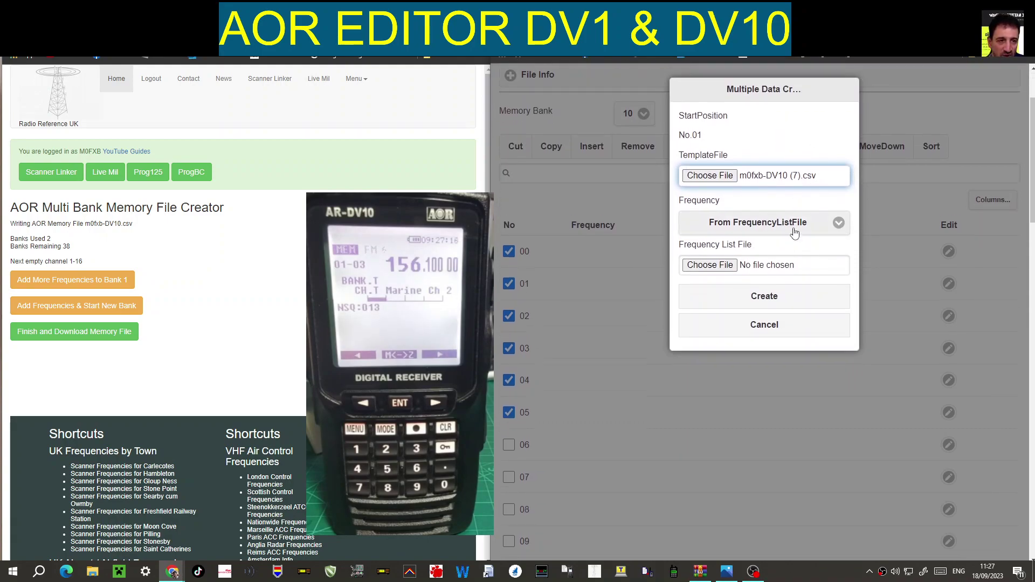
left_click(721, 260)
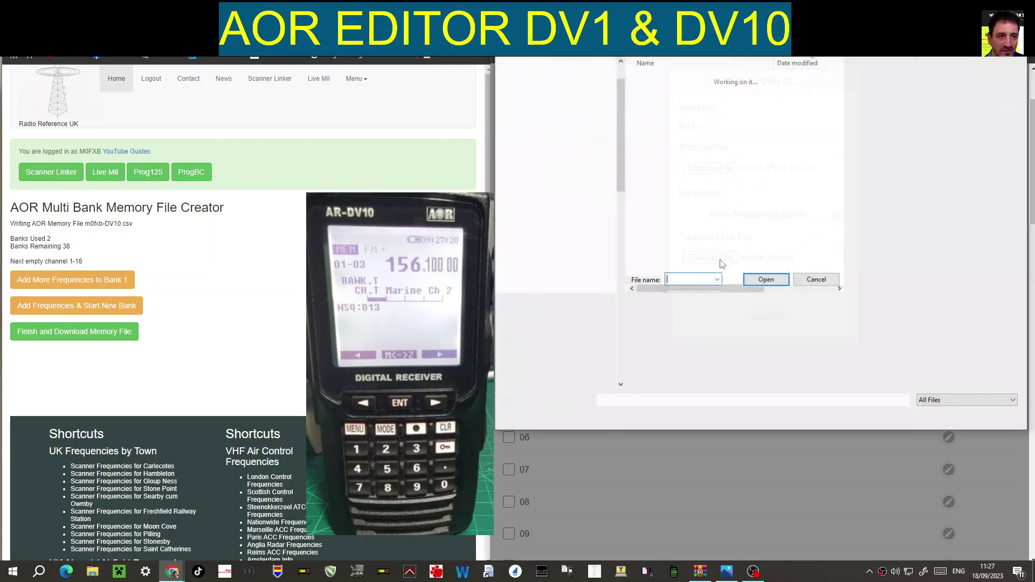
double_click(668, 94)
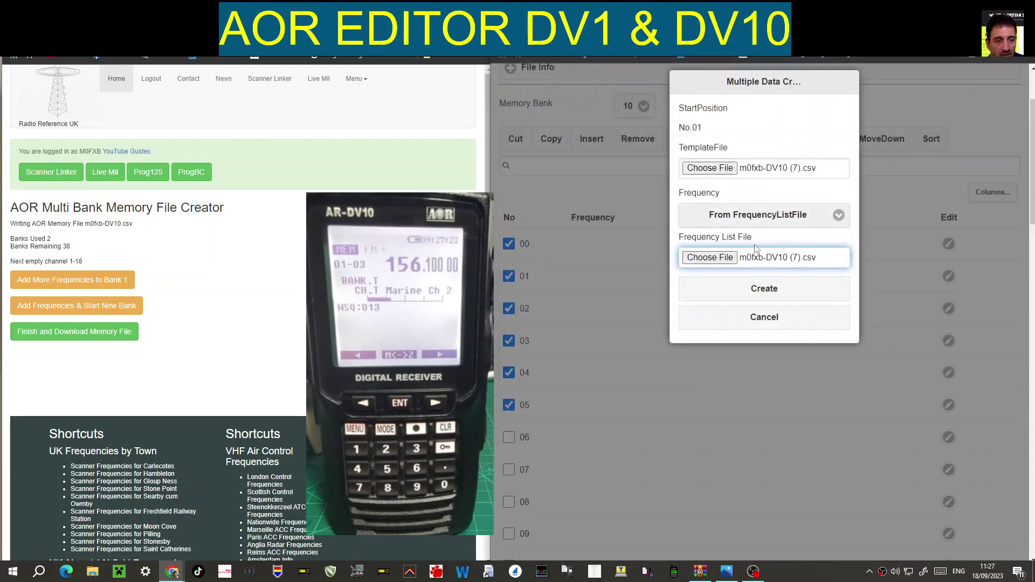
left_click(777, 283)
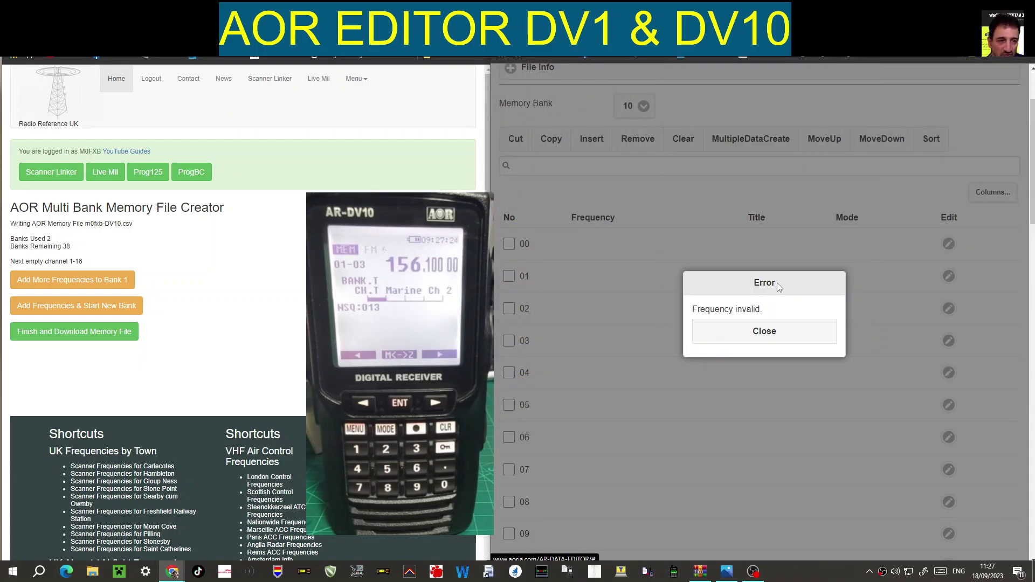
left_click(772, 341)
scroll(766, 259, "down", 5)
scroll(766, 259, "up", 7)
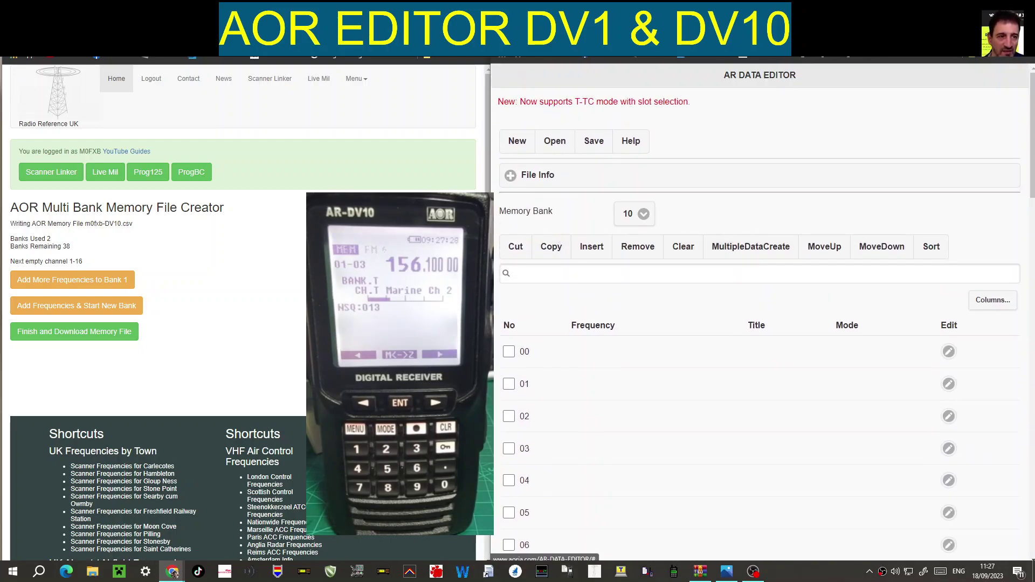
Open m0fxb-DV10 (7).csv and switch to memory bank 01 to review its channels.
left_click(553, 144)
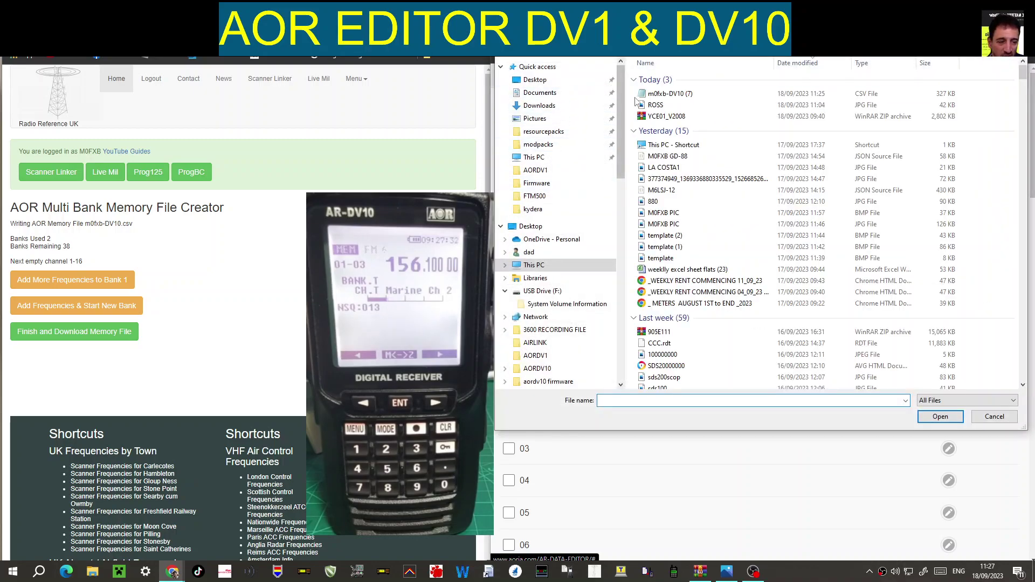
double_click(661, 96)
scroll(722, 256, "down", 3)
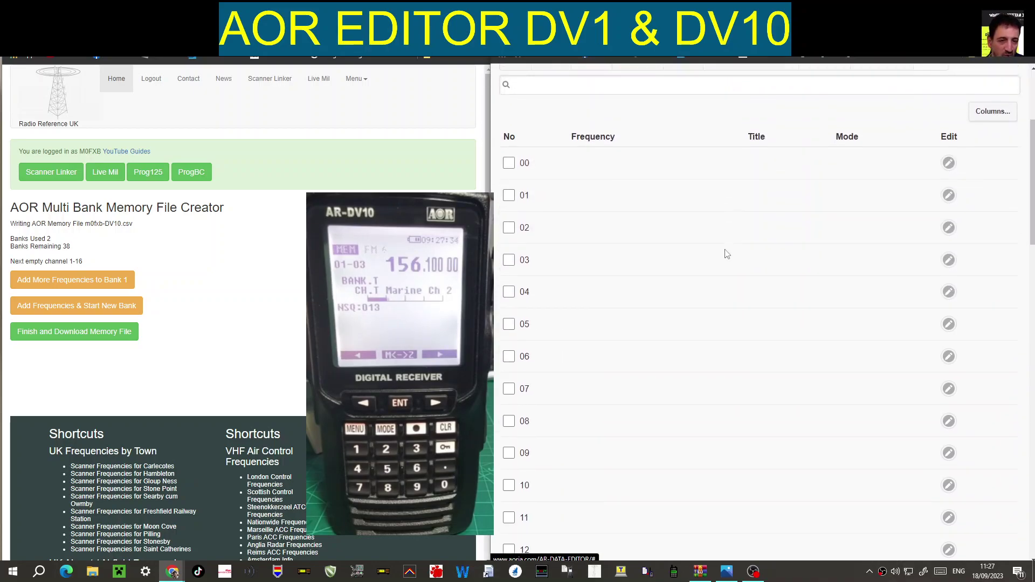
scroll(654, 158, "up", 3)
left_click(636, 214)
left_click(627, 240)
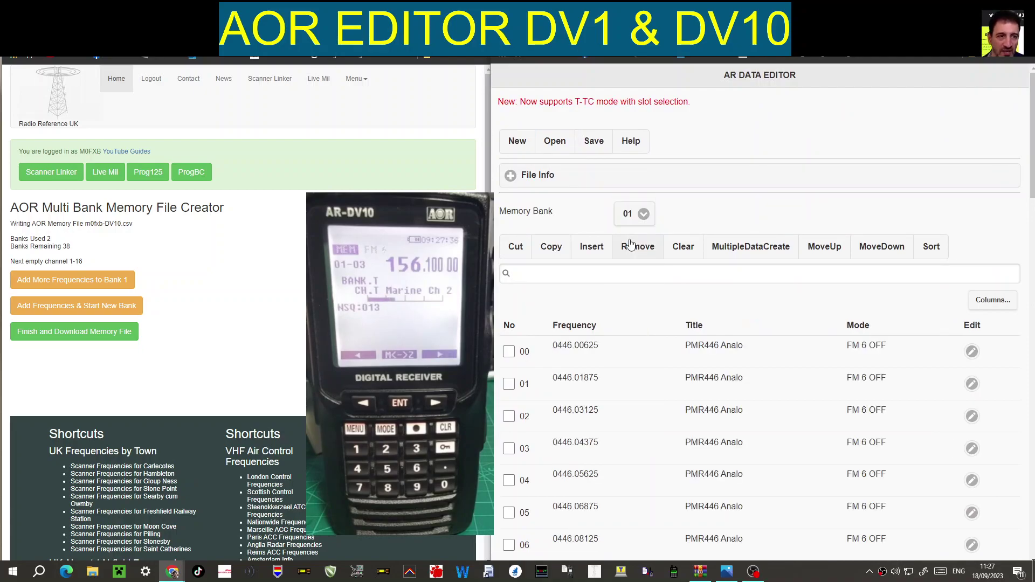
scroll(695, 274, "down", 1)
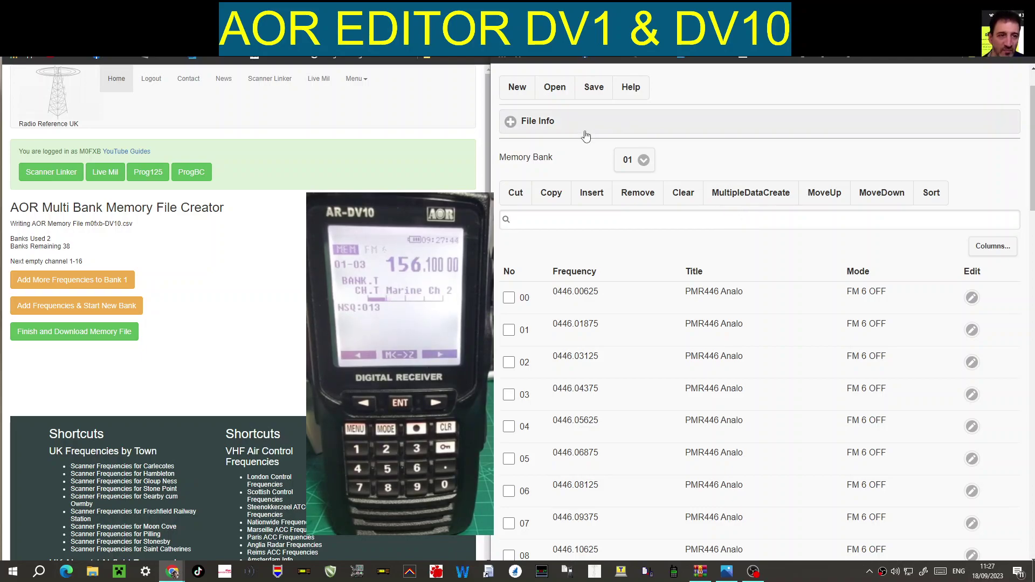
scroll(226, 264, "down", 1)
scroll(257, 260, "up", 1)
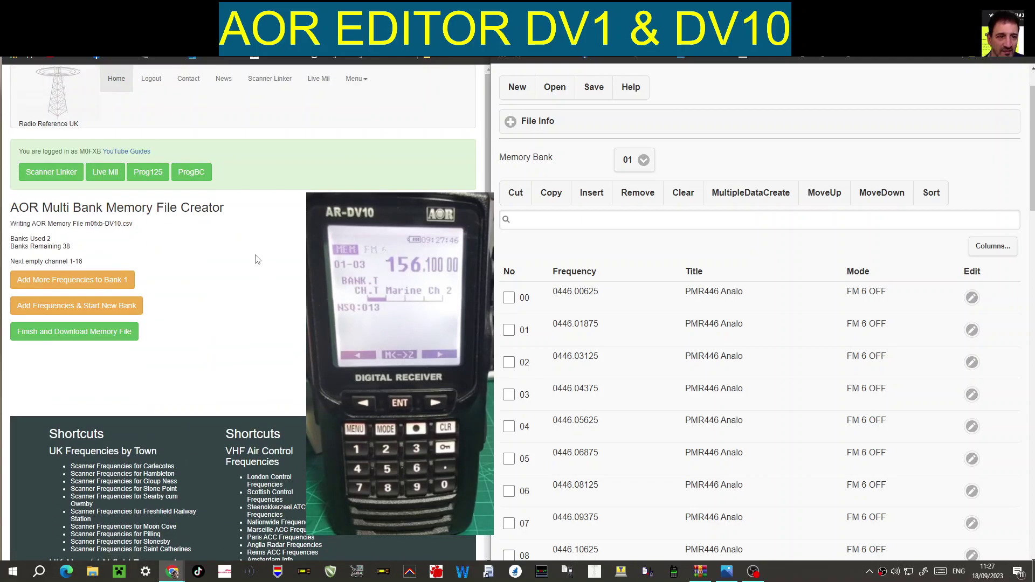
scroll(215, 216, "down", 3)
scroll(215, 226, "up", 3)
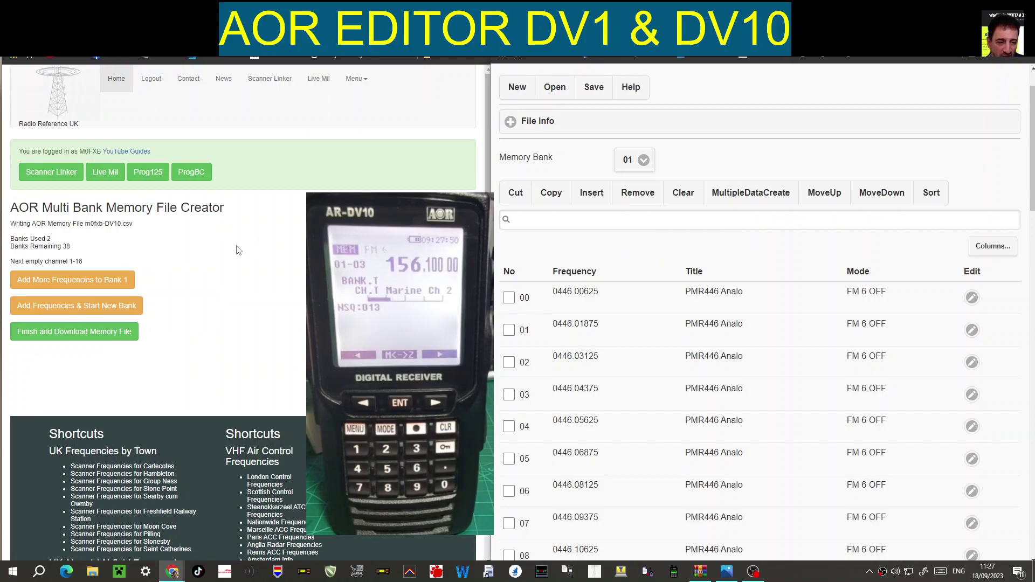
Bring up the AR DATA EDITOR help page beside the editor and read its explanation of New, Open and Save.
left_click(115, 56)
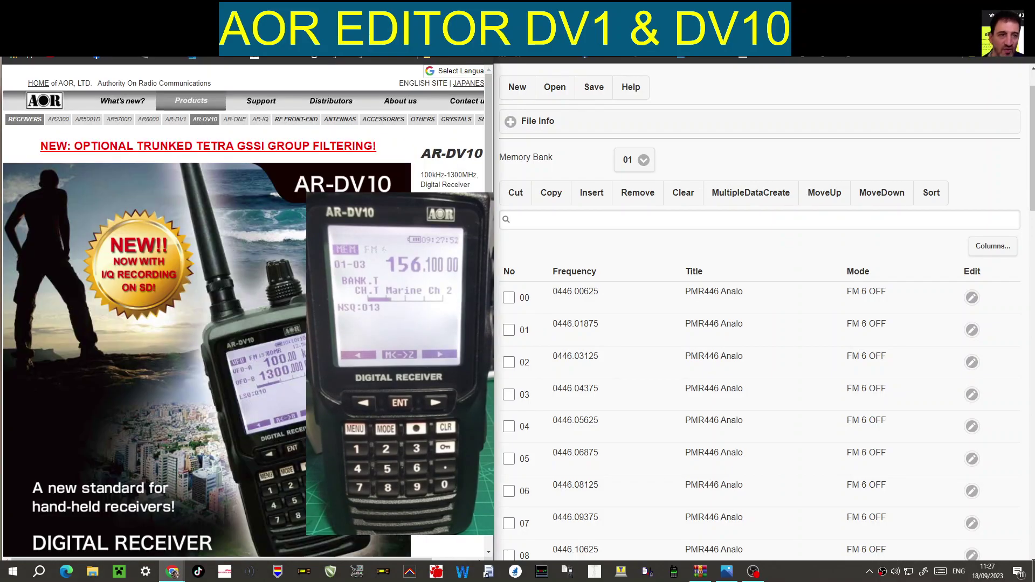
left_click(60, 57)
left_click(161, 56)
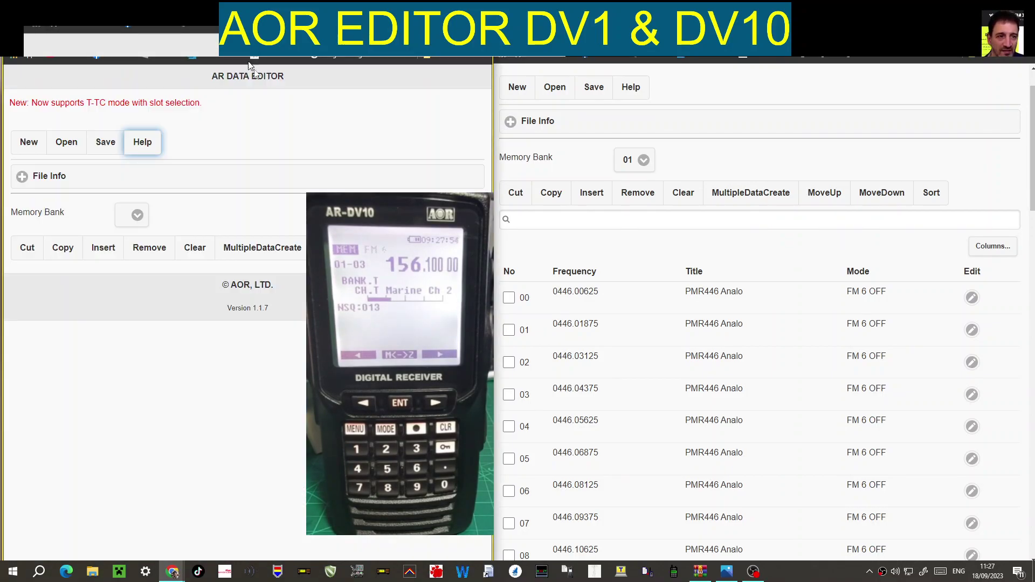
scroll(291, 208, "down", 3)
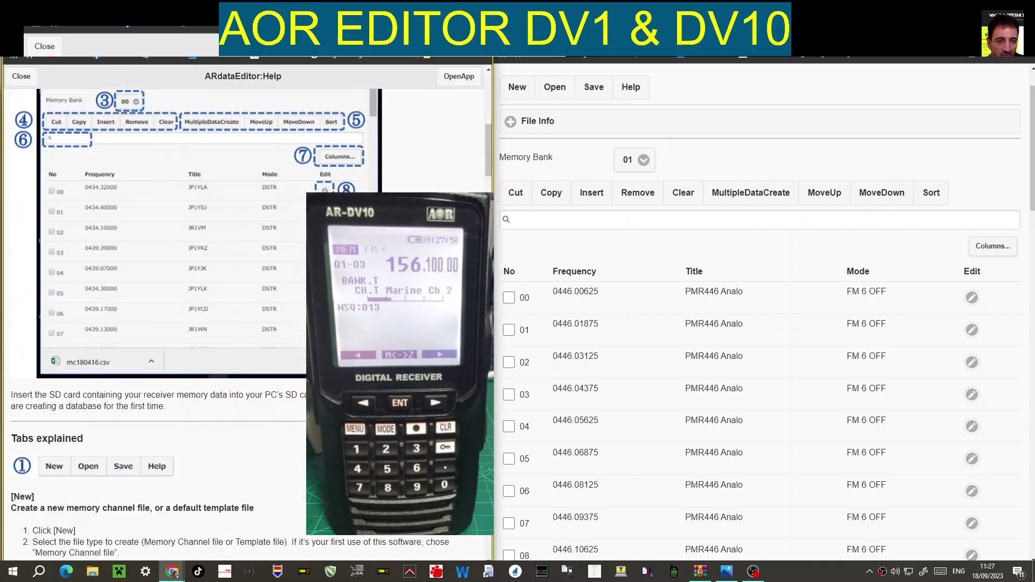
scroll(242, 324, "down", 5)
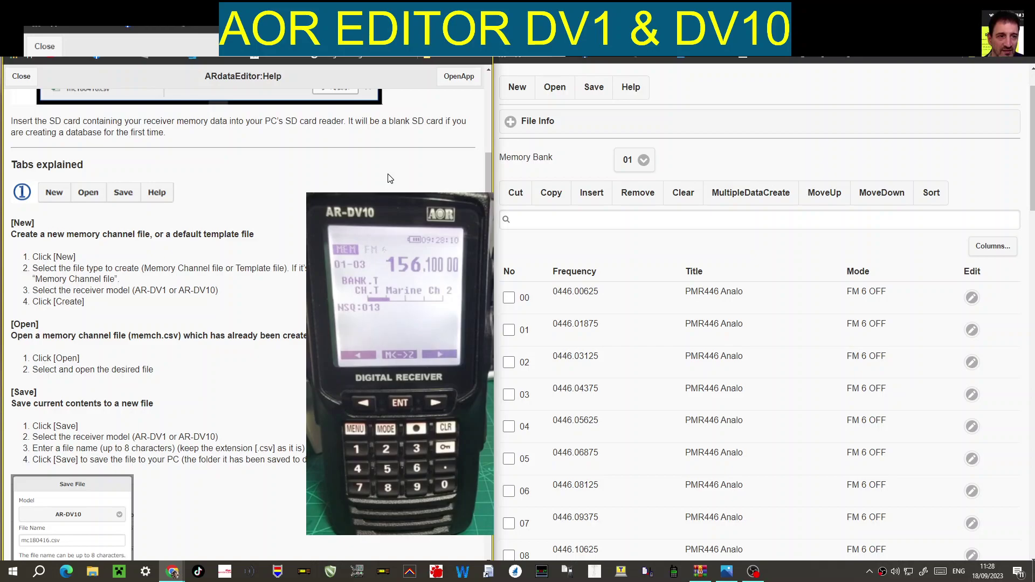
Create a new Memory Channel File for the AR-DV10 model.
left_click(518, 89)
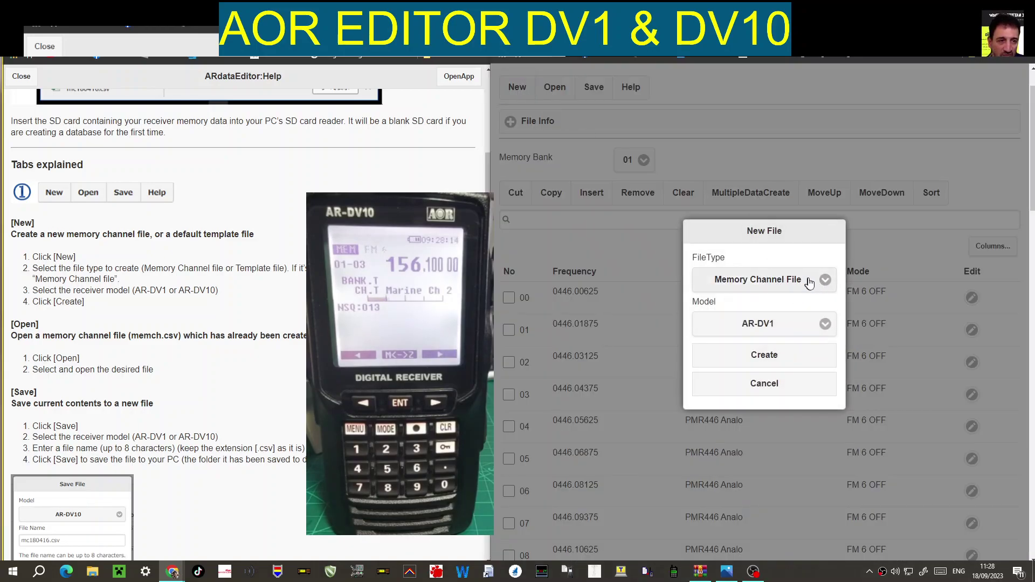
left_click(825, 282)
left_click(824, 281)
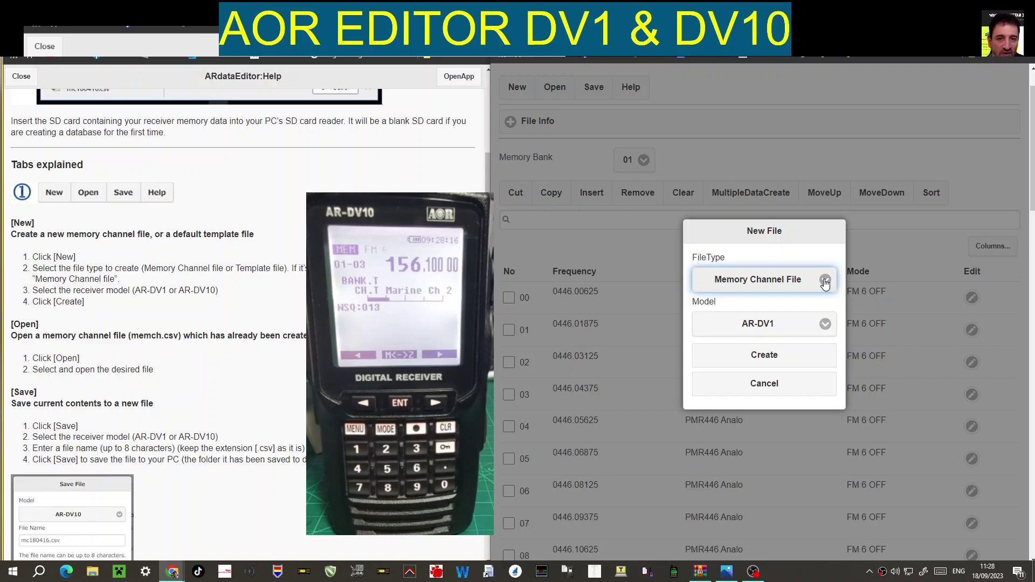
left_click(825, 325)
left_click(765, 351)
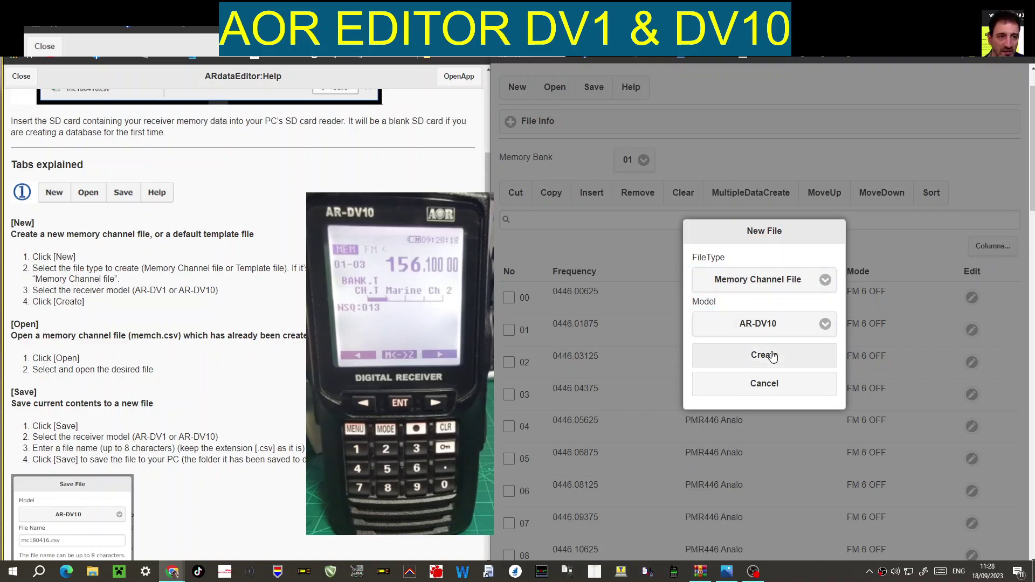
left_click(768, 356)
Review the bank 00 channels of the new file and the help instructions for opening a memory channel file.
scroll(798, 308, "down", 5)
scroll(798, 332, "up", 7)
scroll(795, 334, "down", 4)
scroll(789, 324, "up", 4)
scroll(783, 342, "down", 8)
scroll(662, 207, "up", 6)
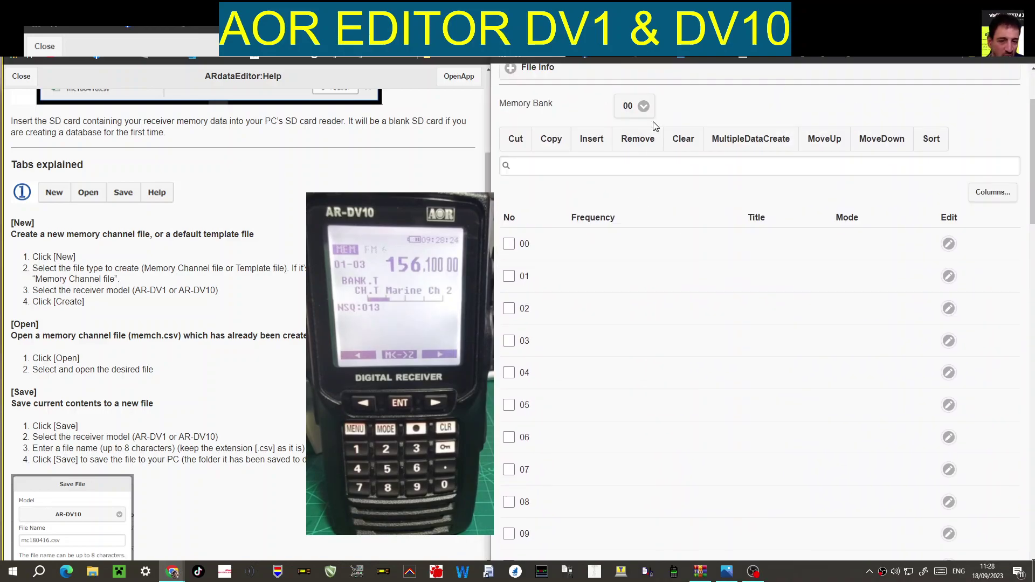
scroll(732, 319, "up", 2)
scroll(731, 315, "down", 1)
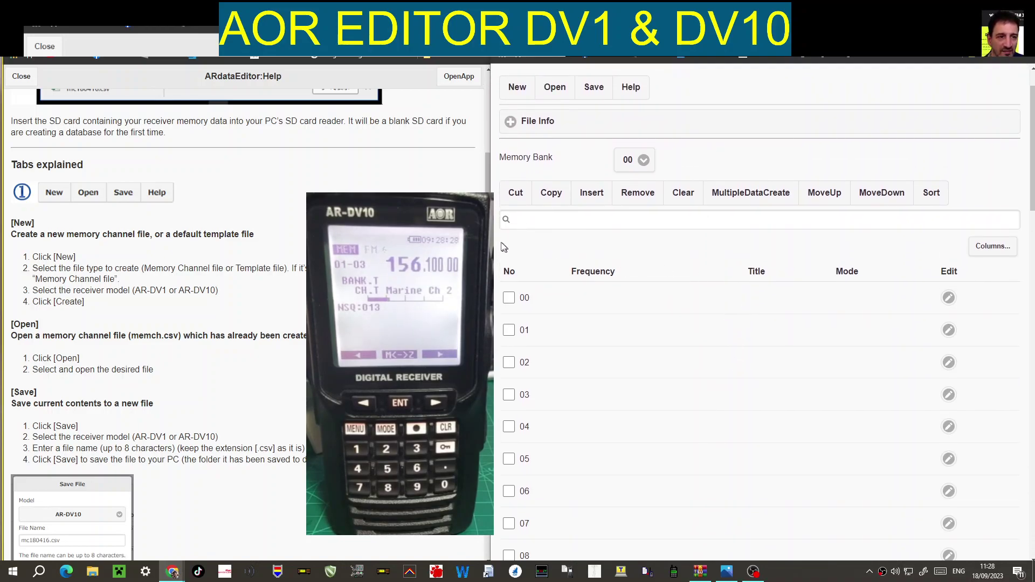
scroll(242, 323, "down", 2)
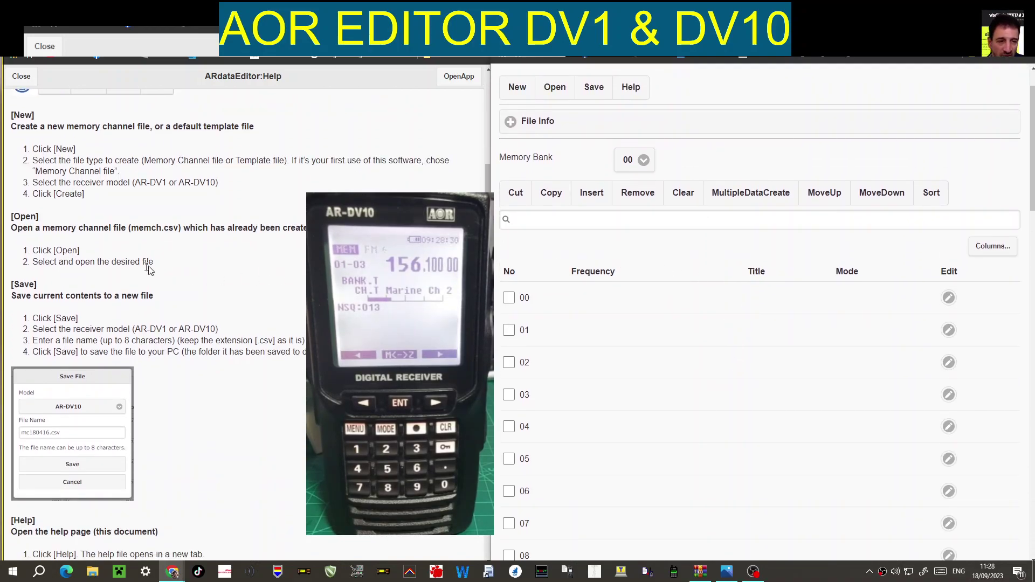
left_click(542, 88)
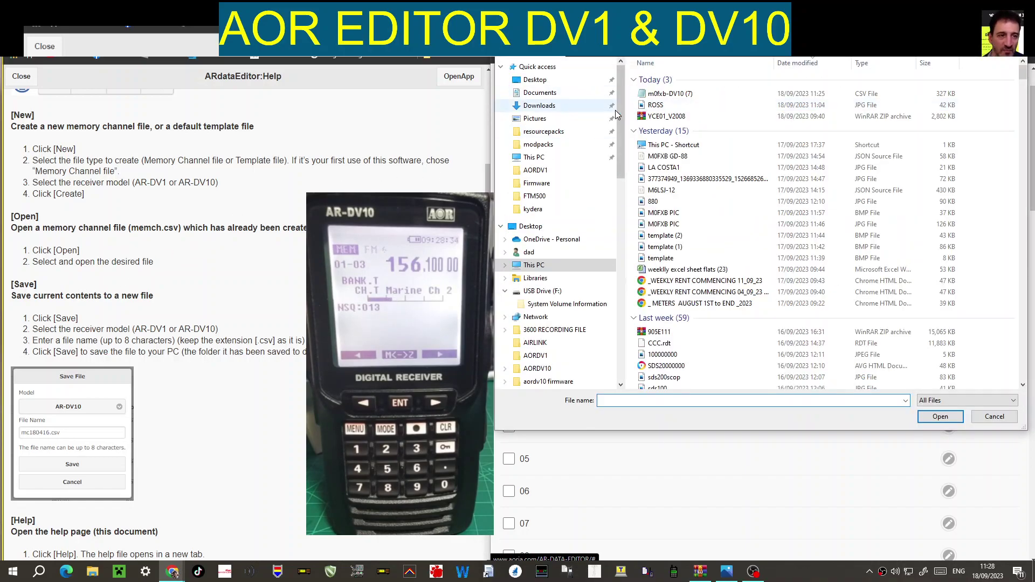
key("Escape")
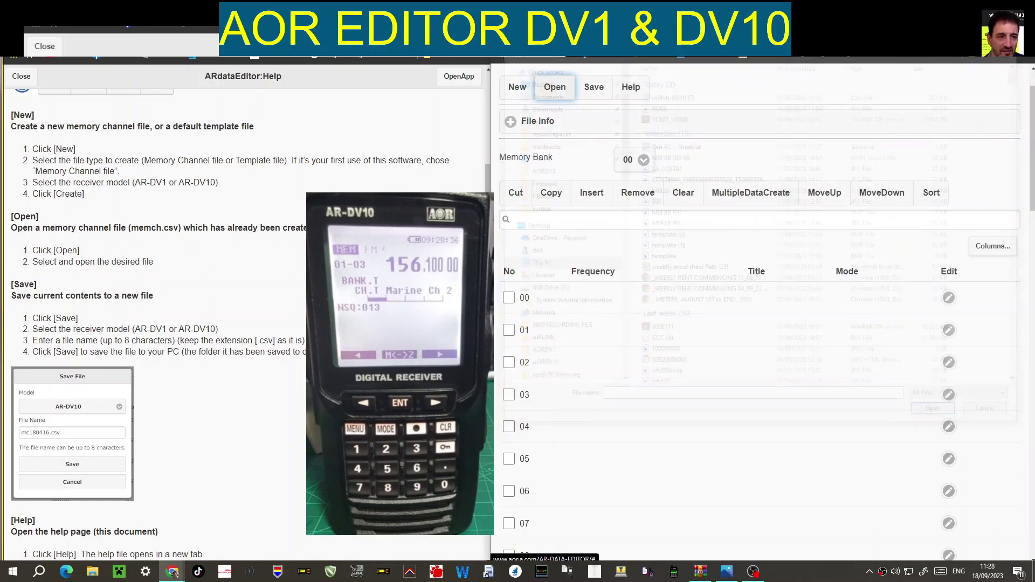
Save the new memory channel file for the AR-DV10 as mc230918.csv.
scroll(702, 253, "down", 3)
scroll(702, 253, "up", 2)
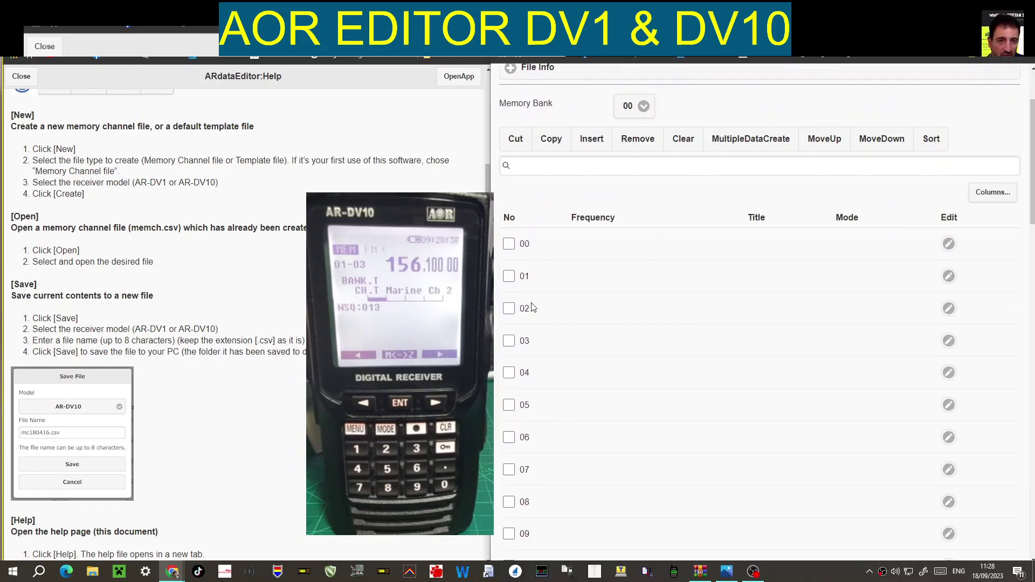
scroll(253, 337, "down", 2)
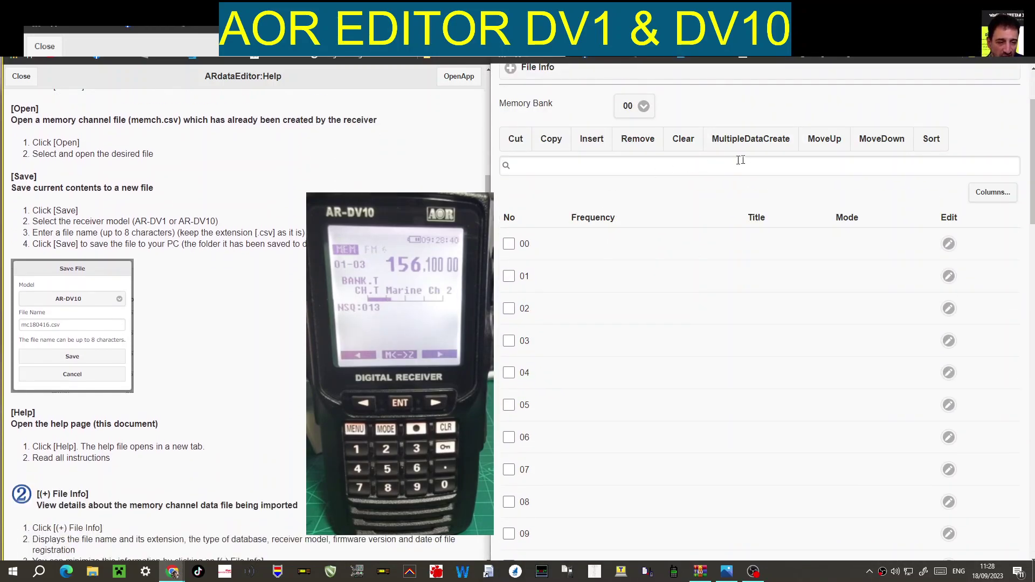
scroll(727, 162, "up", 2)
left_click(594, 141)
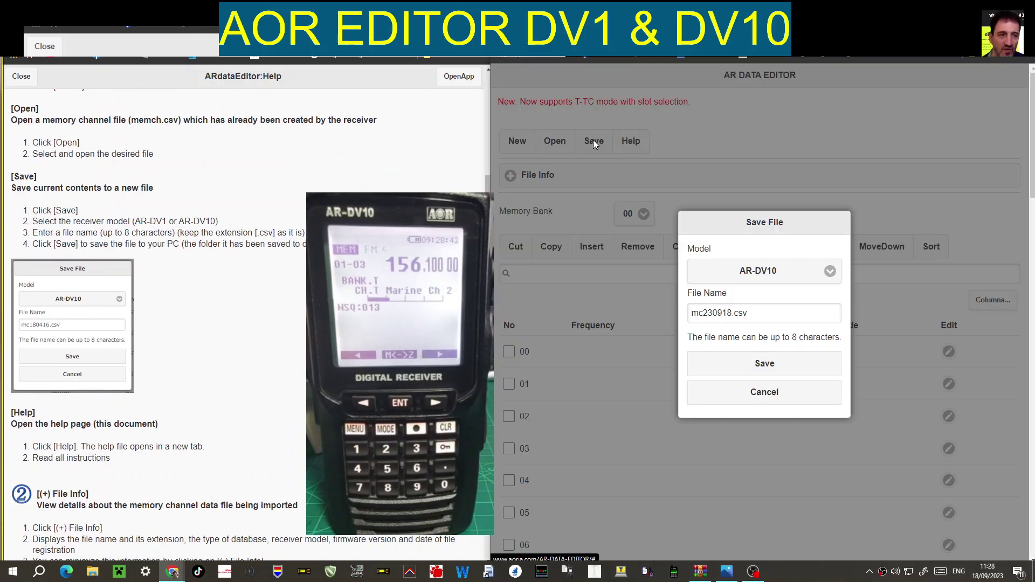
left_click(763, 364)
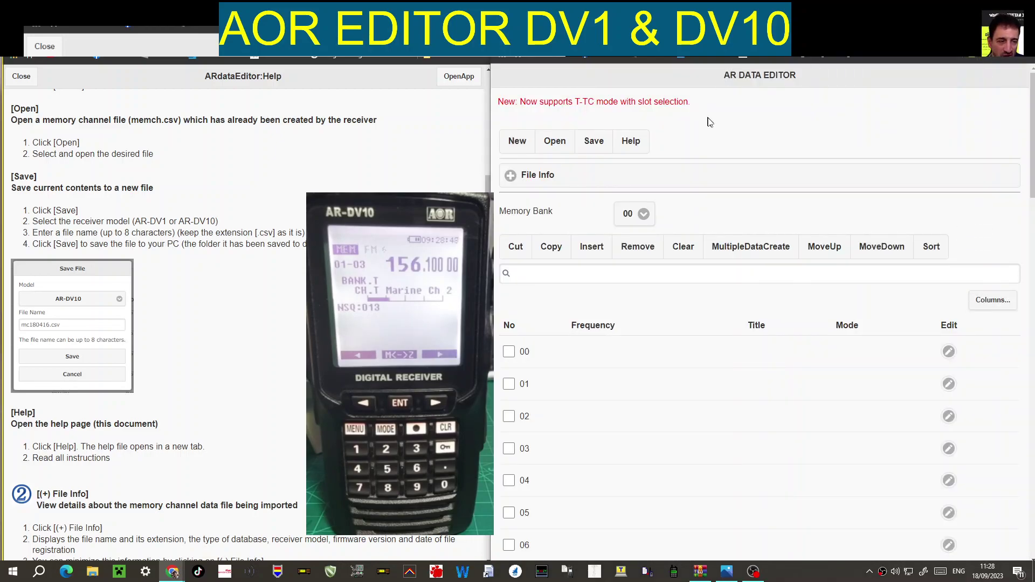
Read the help sections on file handling, File Info, memory banks and channel editing, and return to the editor.
scroll(813, 290, "down", 5)
scroll(812, 290, "up", 5)
scroll(813, 289, "down", 1)
scroll(161, 324, "down", 2)
scroll(162, 324, "down", 2)
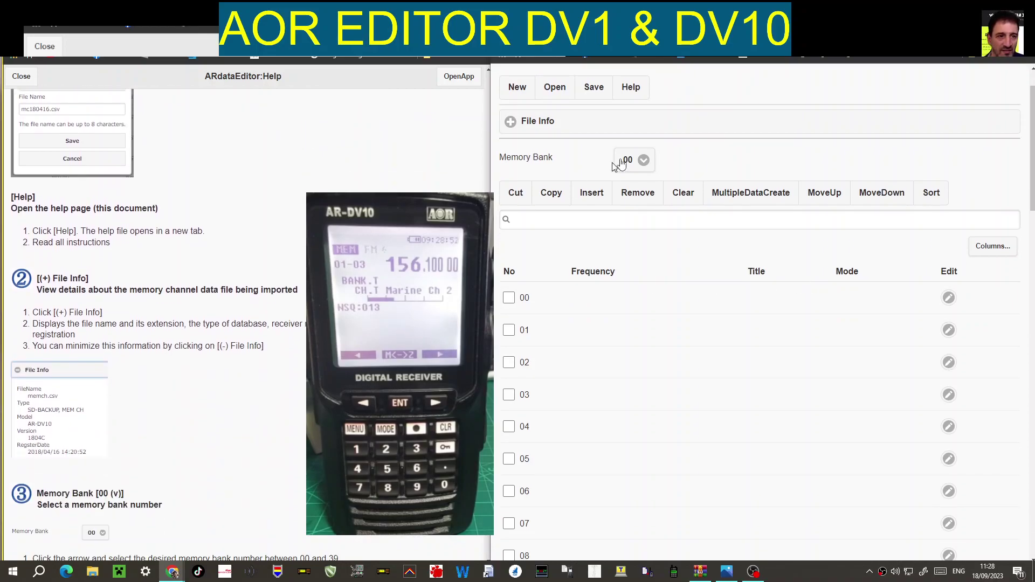
left_click(640, 88)
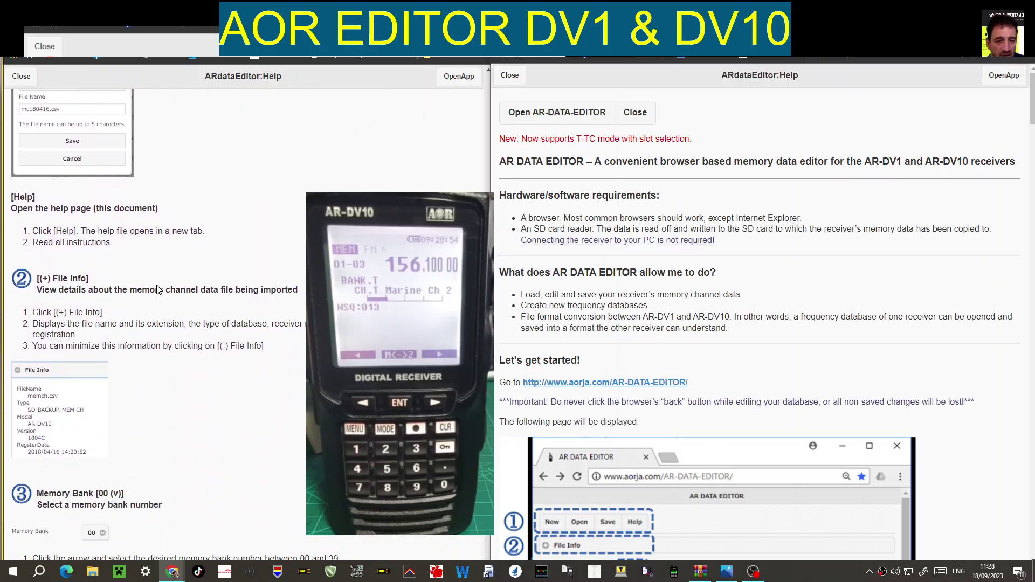
scroll(773, 268, "down", 8)
scroll(774, 269, "down", 10)
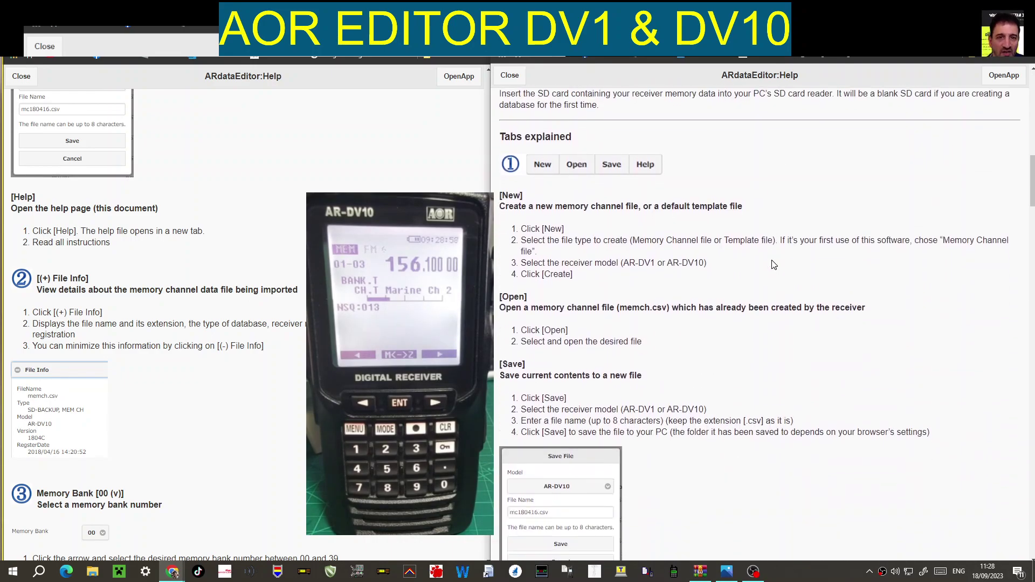
scroll(774, 262, "down", 1)
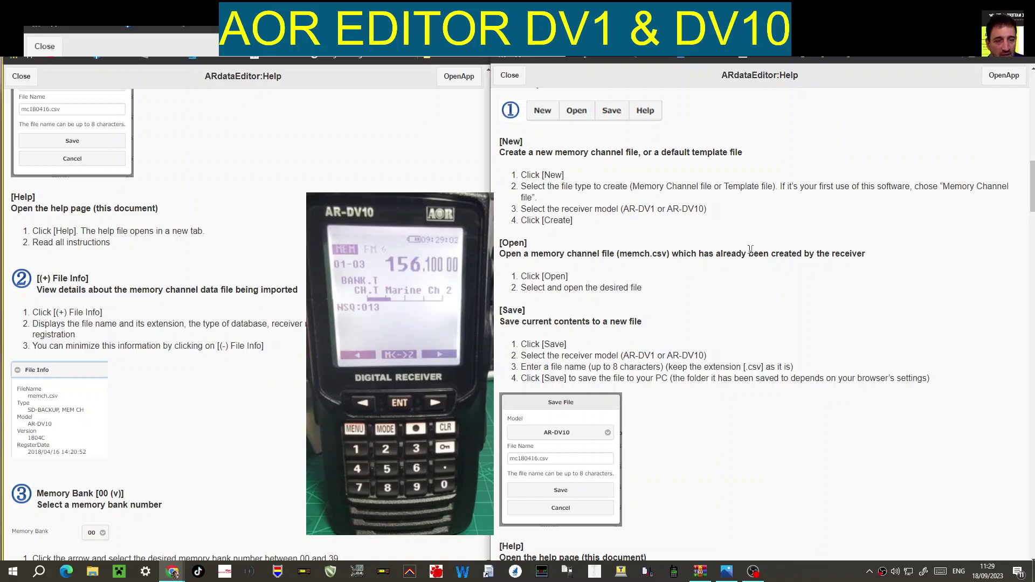
scroll(744, 251, "down", 10)
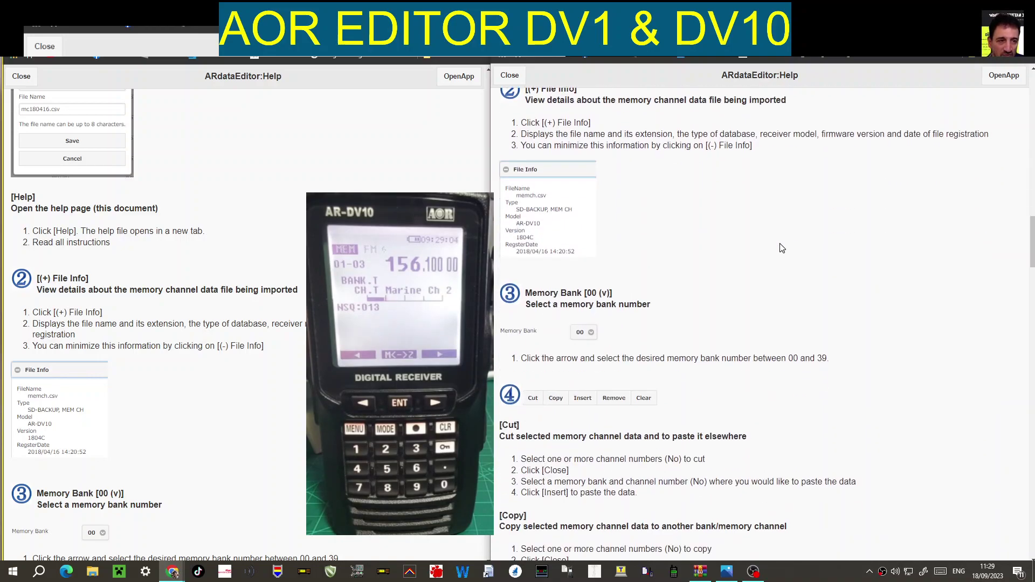
scroll(782, 248, "up", 1)
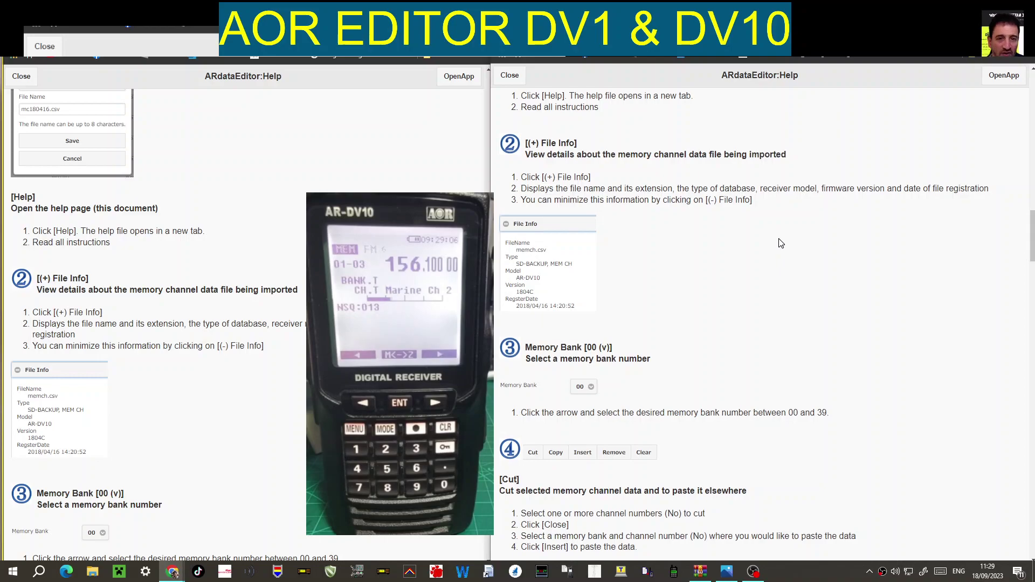
scroll(780, 243, "up", 15)
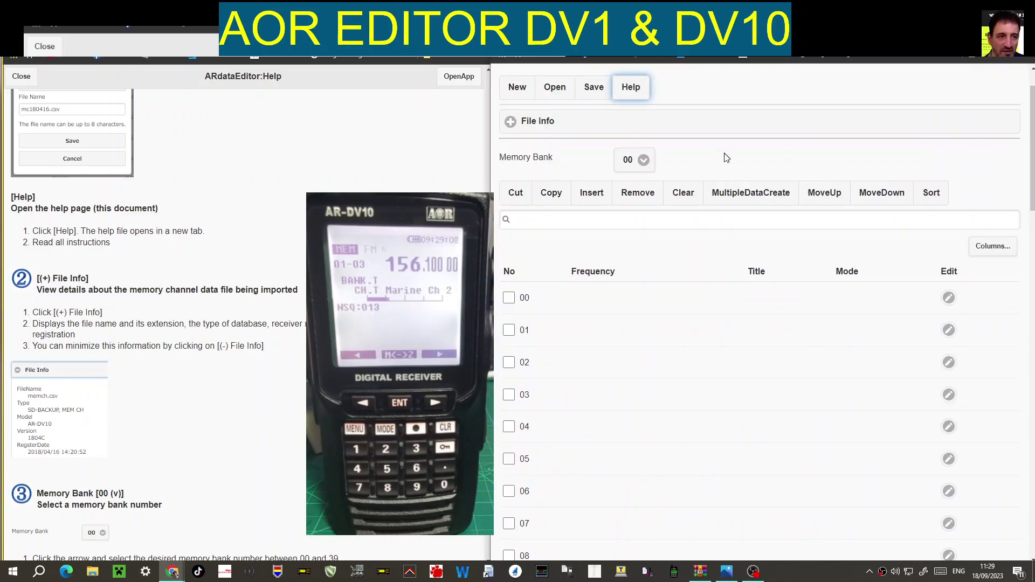
Open m0fxb-DV10 (7).csv at memory bank 01 and expand its file information.
left_click(546, 92)
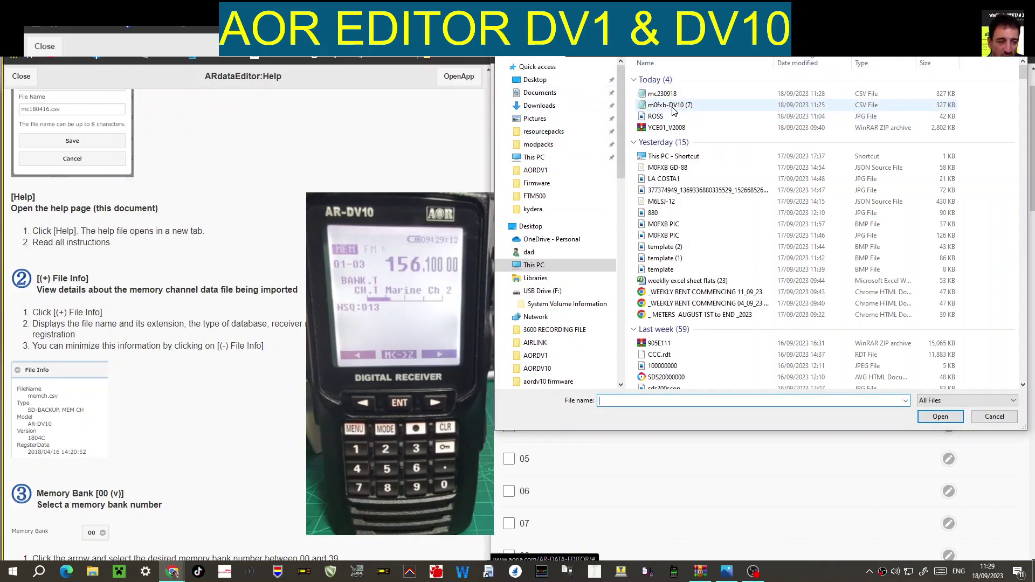
double_click(672, 106)
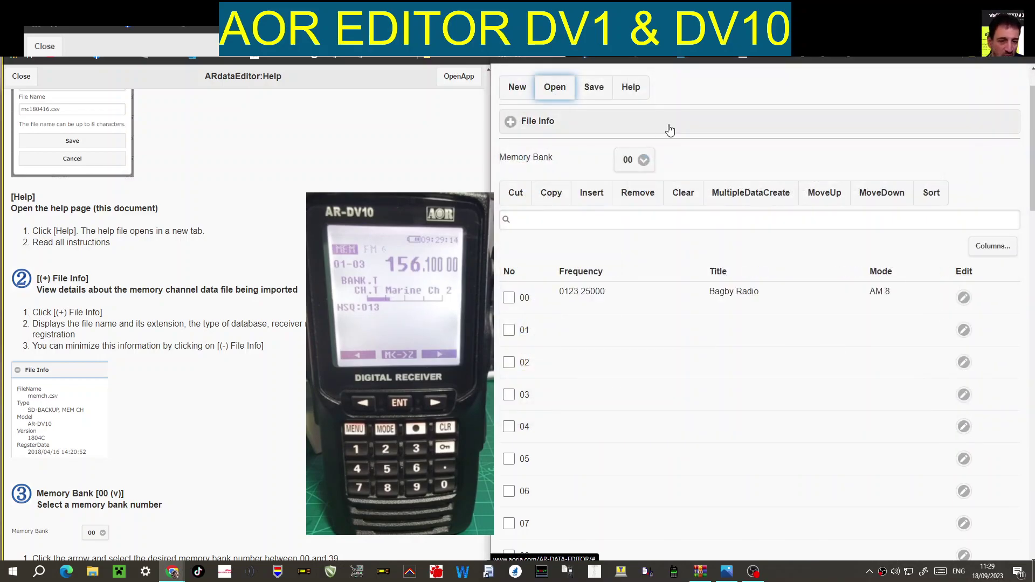
left_click(646, 165)
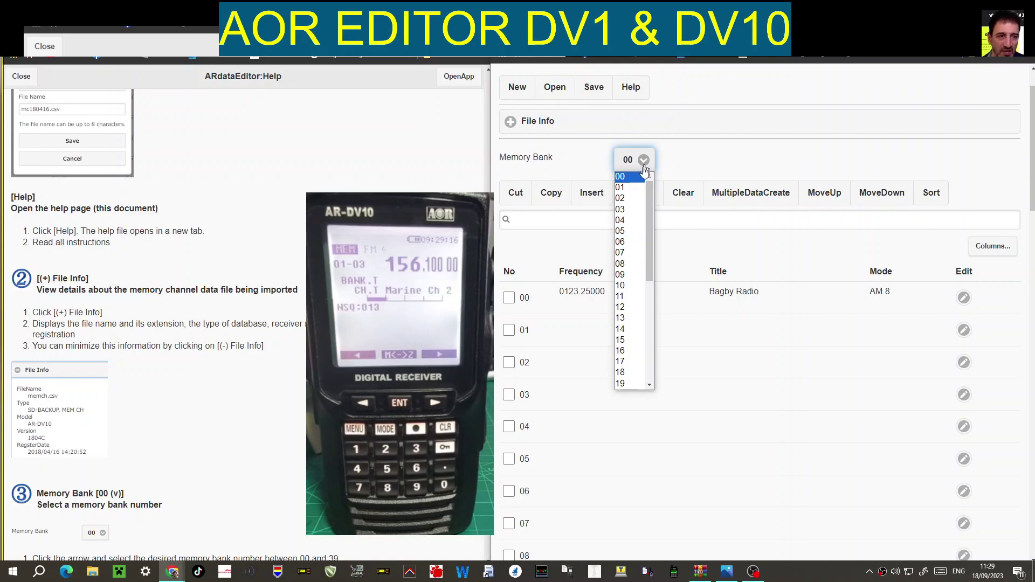
left_click(627, 187)
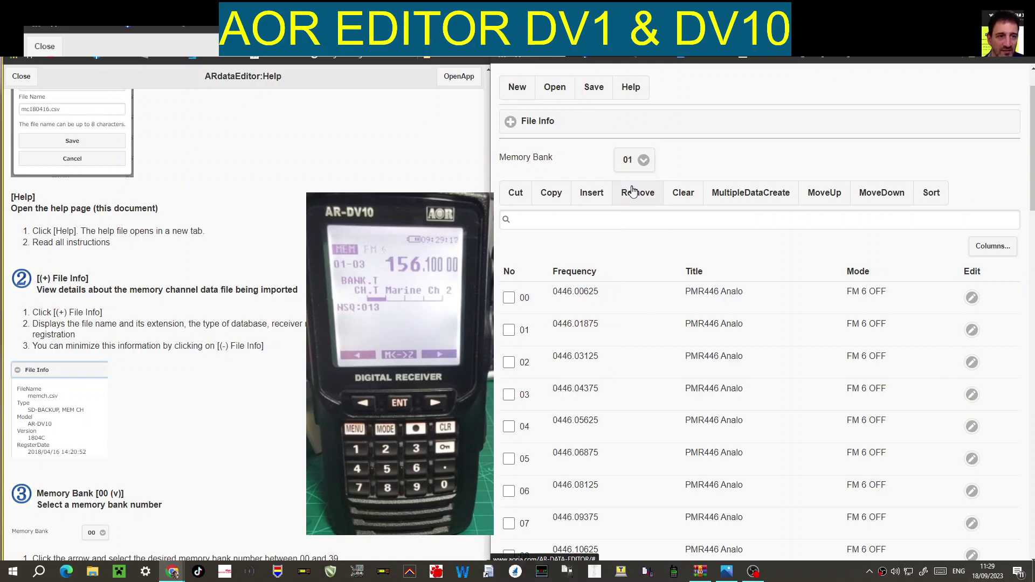
left_click(519, 131)
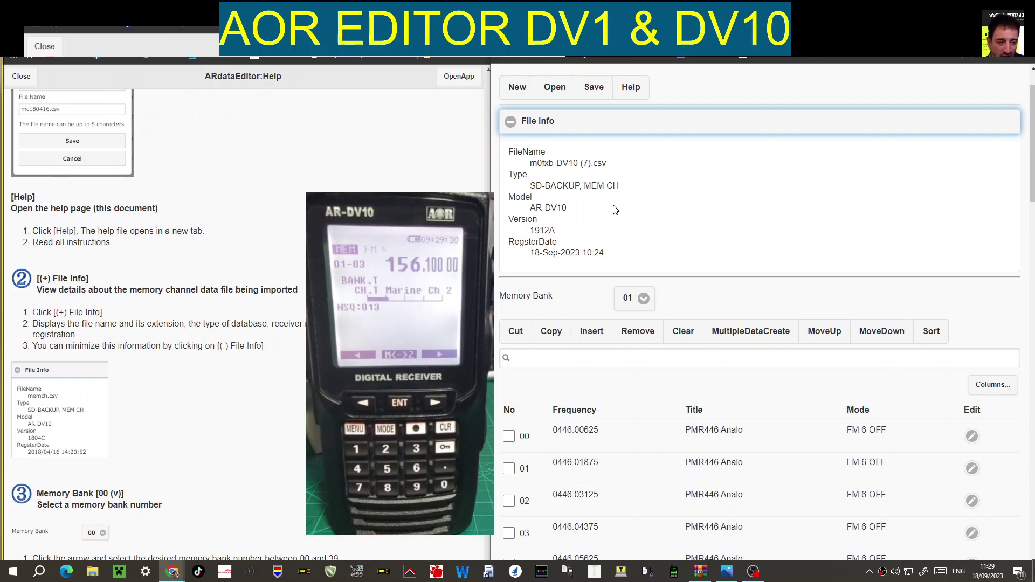
scroll(615, 209, "down", 1)
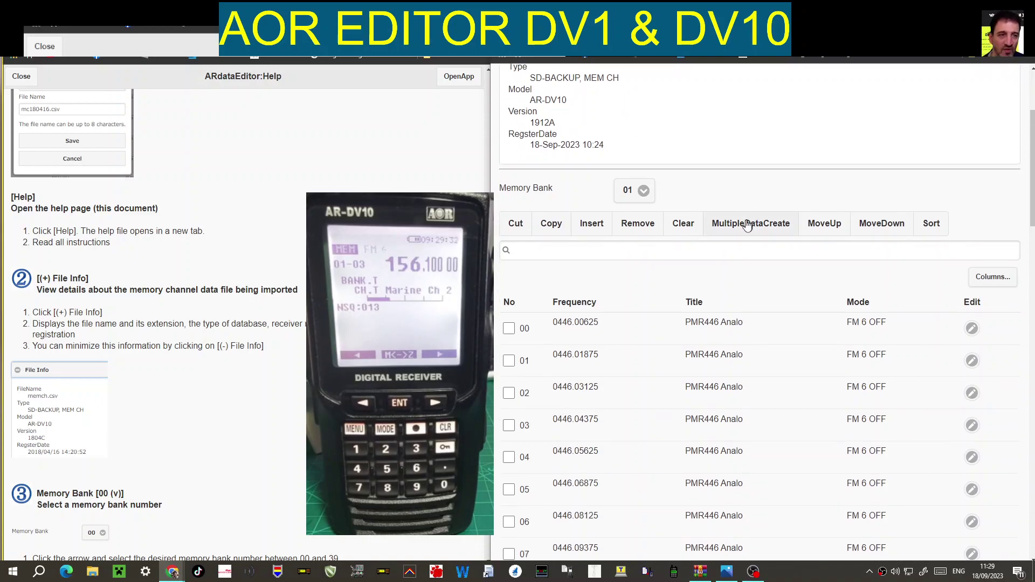
Compare the file information of m0fxb-DV10 (7).csv with the help sections on File Info and memory bank selection.
scroll(565, 199, "up", 2)
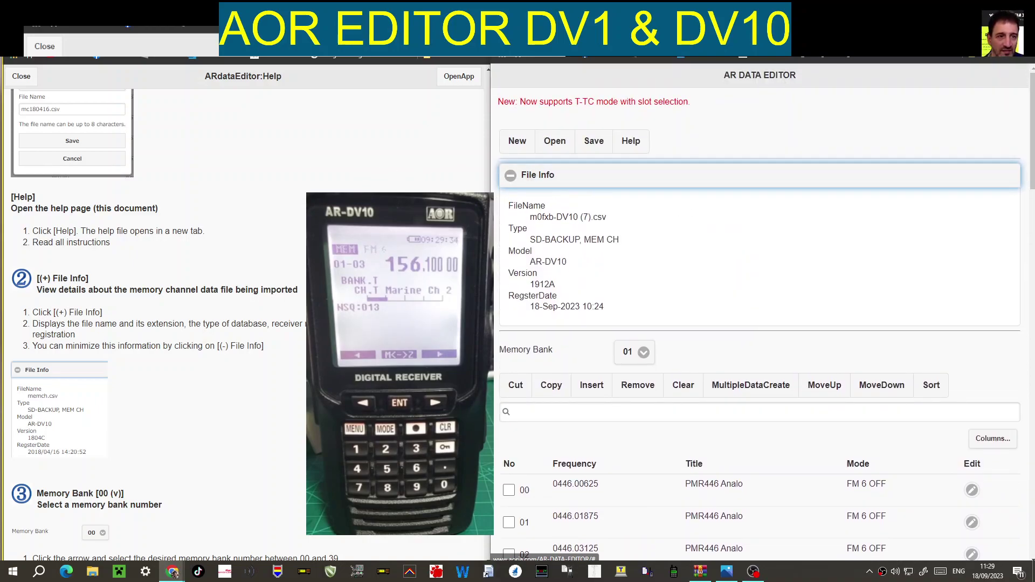
scroll(650, 243, "down", 1)
scroll(650, 242, "down", 2)
scroll(161, 324, "down", 3)
scroll(162, 323, "down", 3)
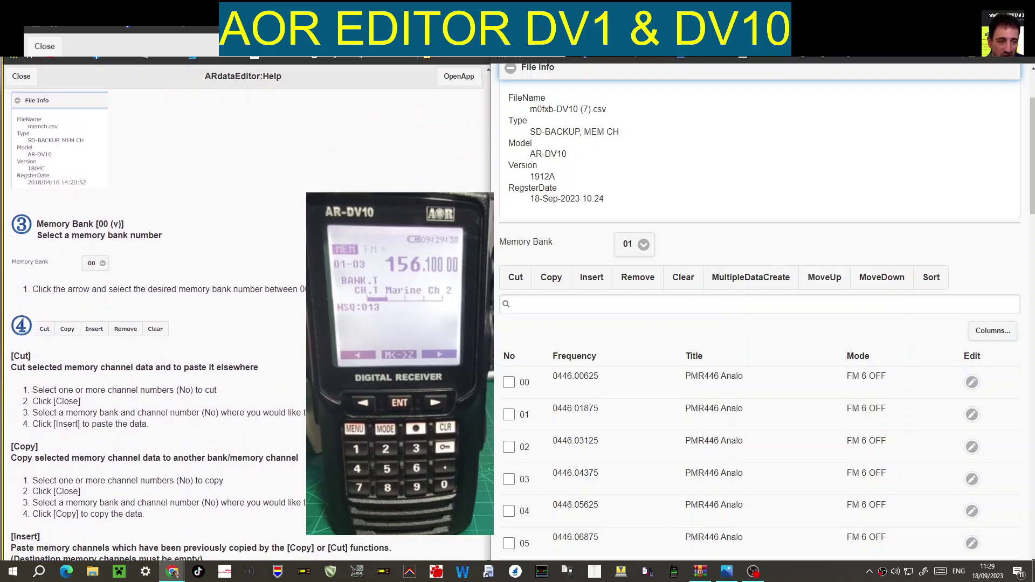
scroll(760, 323, "up", 2)
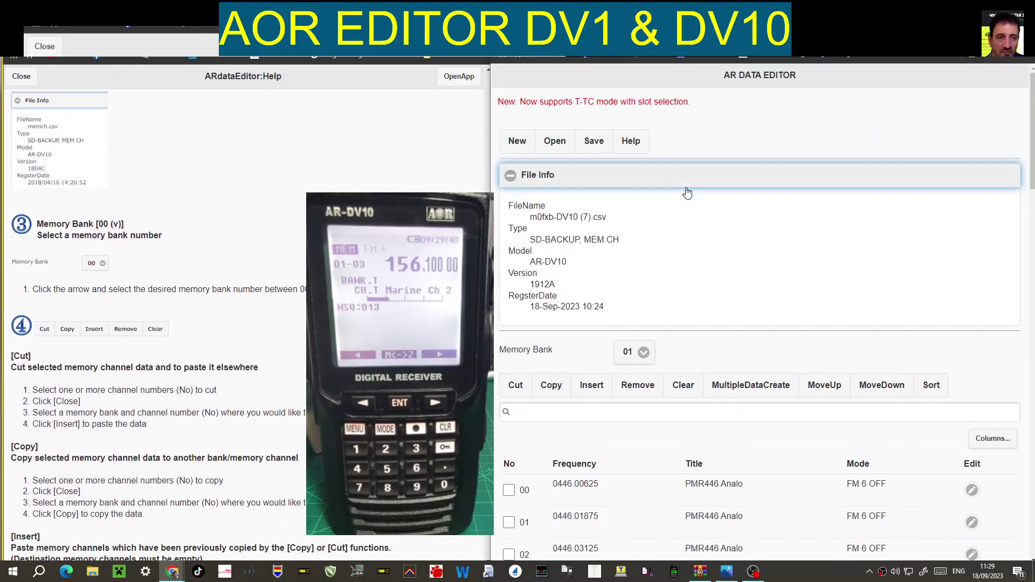
scroll(212, 197, "up", 2)
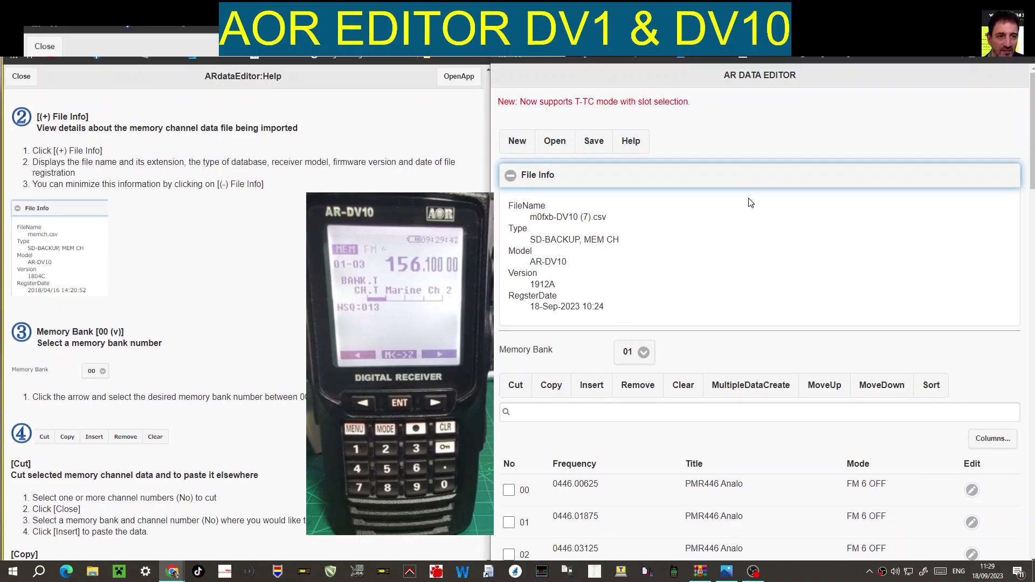
scroll(691, 315, "down", 2)
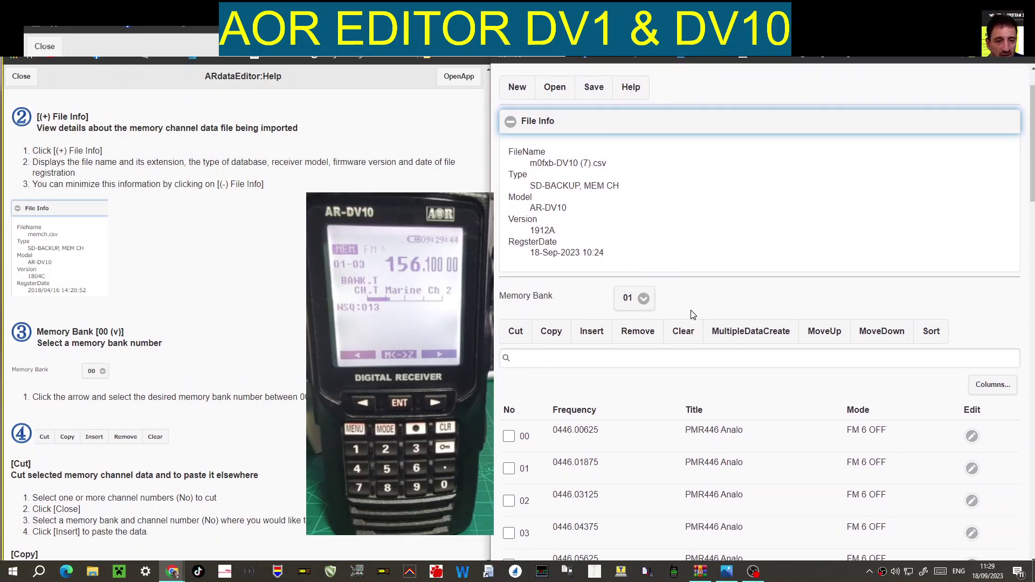
View memory banks 02 and 04 of the file and return to bank 01.
left_click(643, 244)
key("Down")
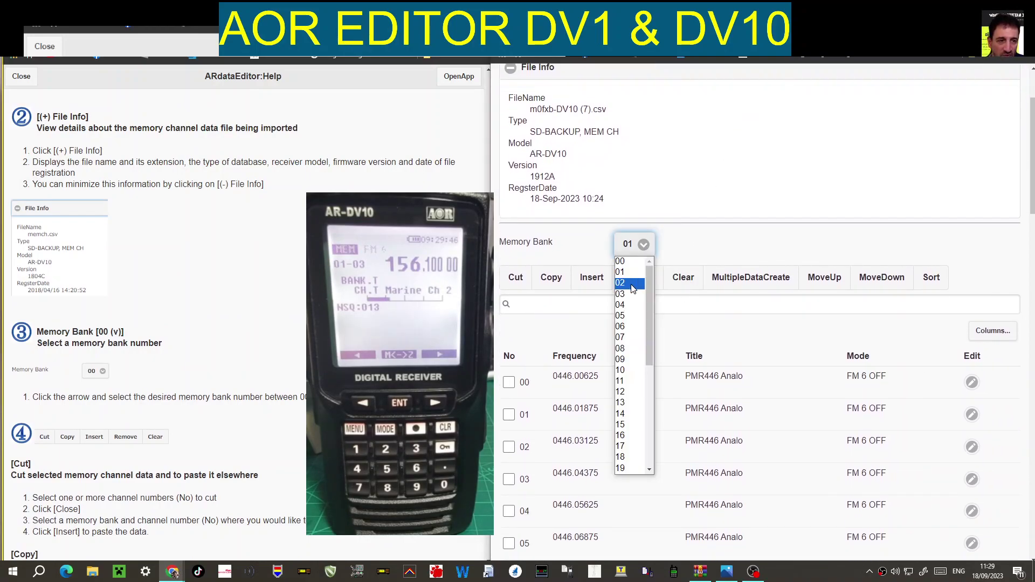
key("Return")
left_click(643, 245)
left_click(628, 304)
left_click(644, 245)
left_click(629, 273)
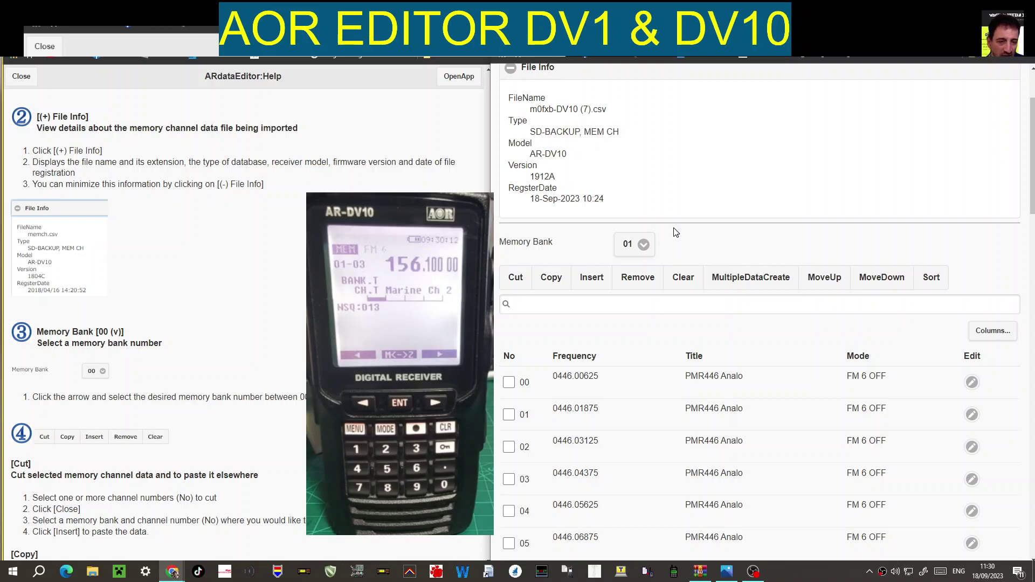
scroll(747, 231, "down", 1)
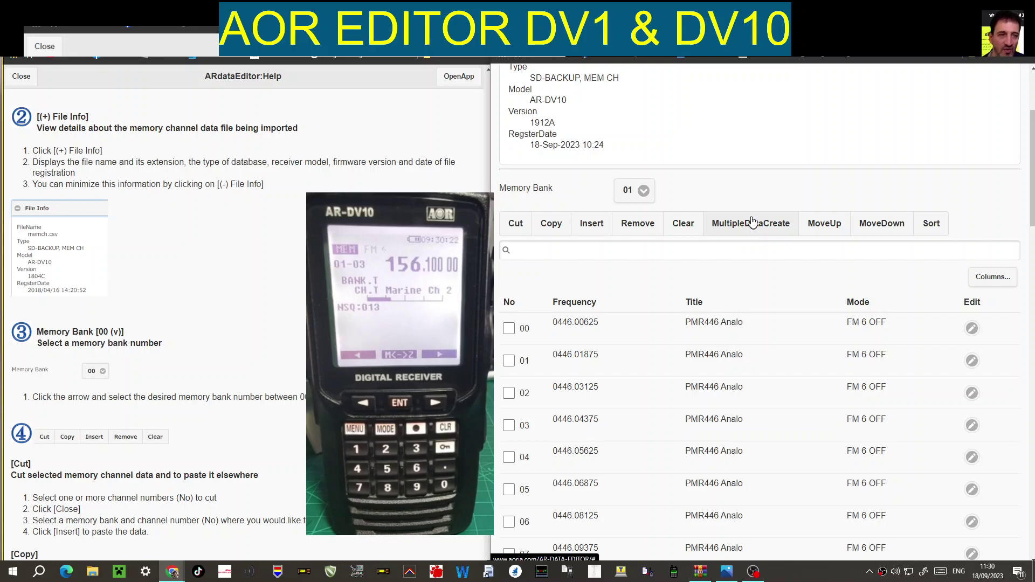
Find the help instructions for Cut and mark channel 00 of memory bank 01 for cutting.
scroll(749, 232, "up", 3)
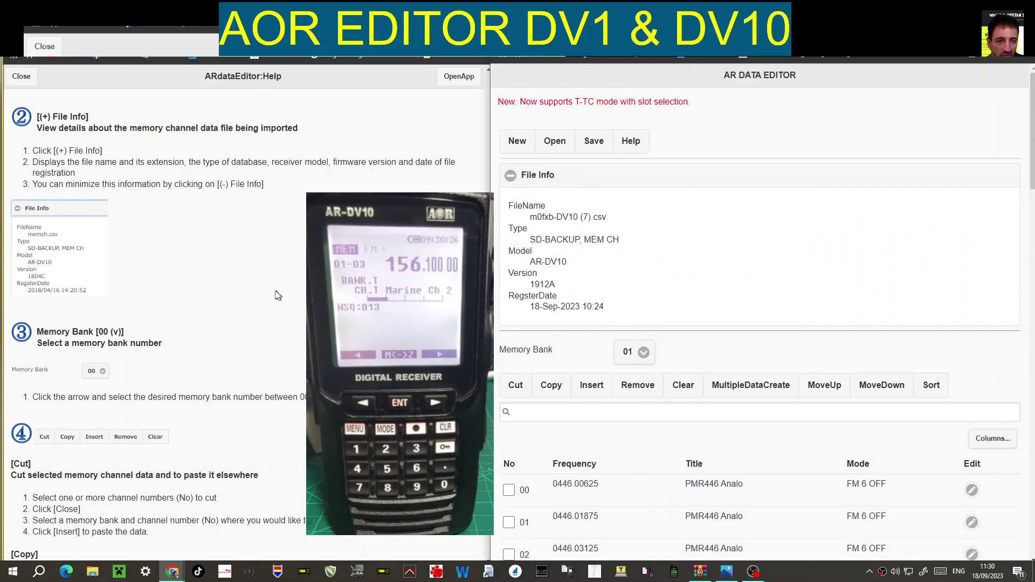
scroll(280, 295, "down", 5)
scroll(211, 323, "up", 1)
scroll(210, 323, "down", 1)
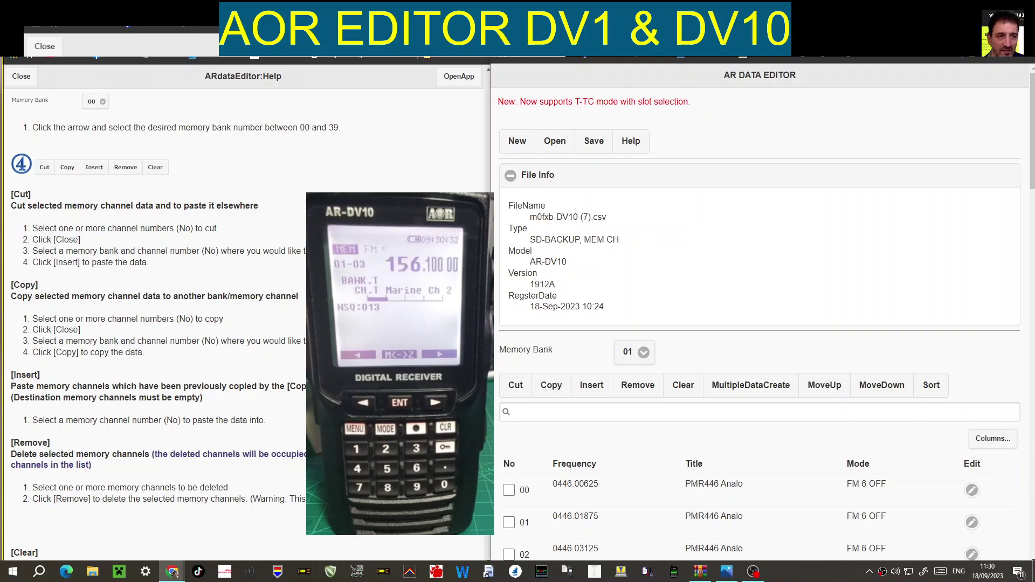
scroll(619, 233, "down", 3)
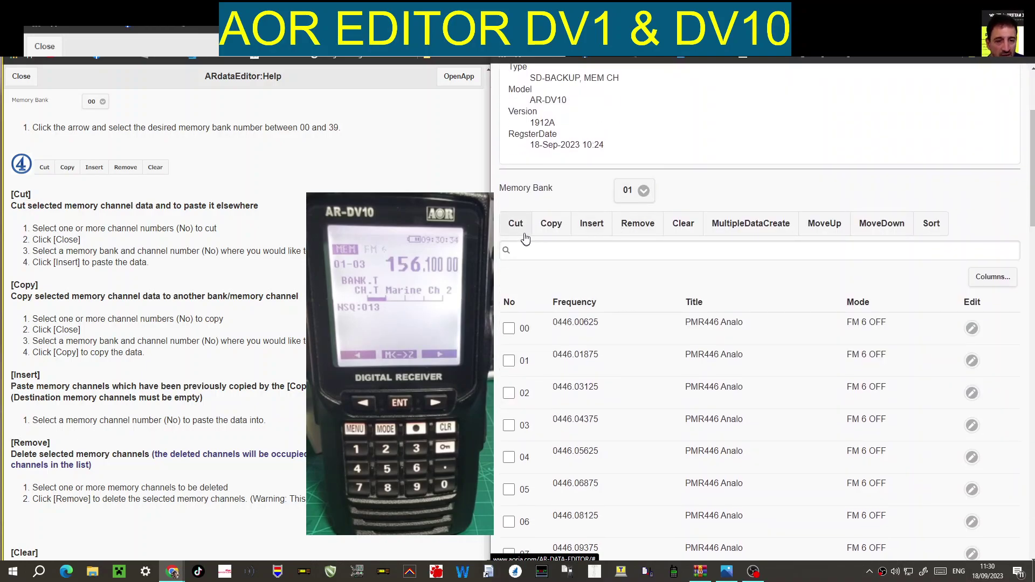
scroll(629, 257, "down", 3)
scroll(593, 264, "up", 2)
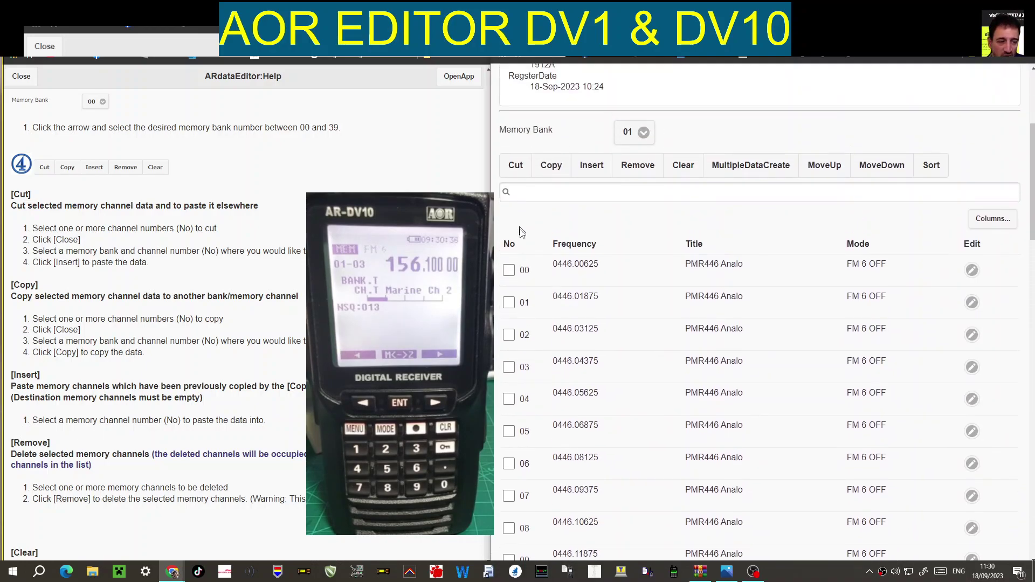
left_click(509, 275)
left_click(513, 171)
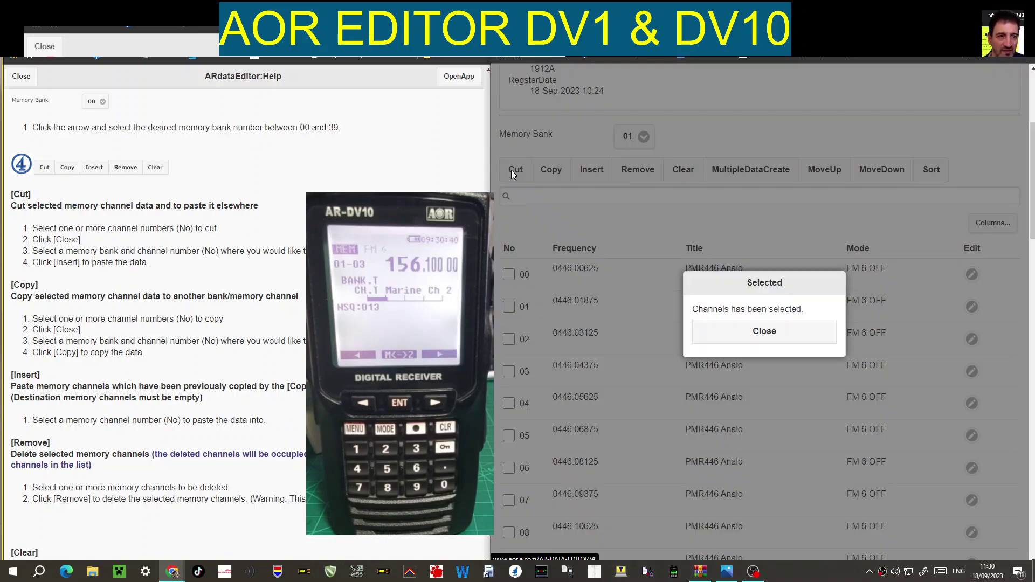
left_click(772, 335)
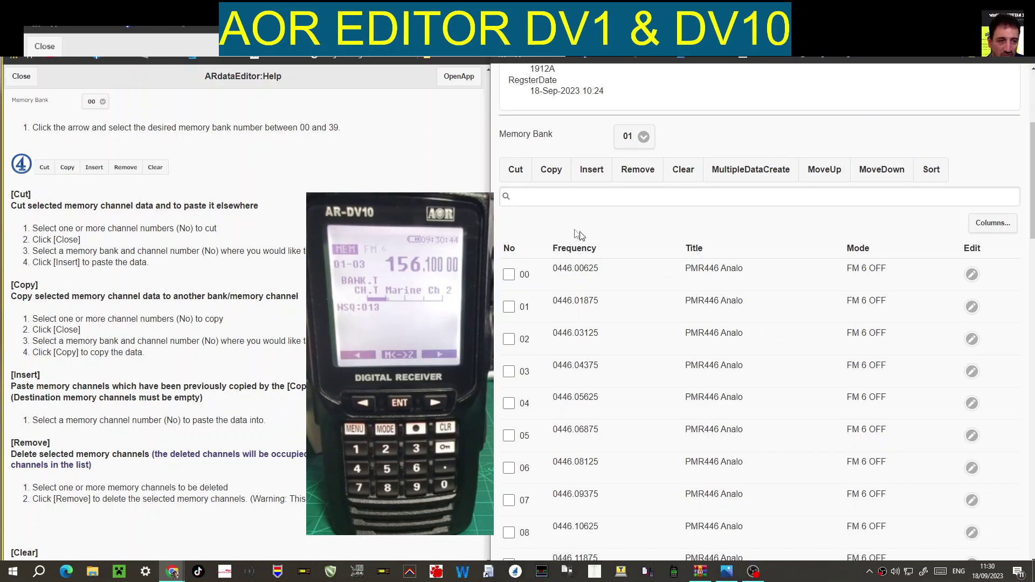
Copy channel 00 of memory bank 01.
left_click(545, 171)
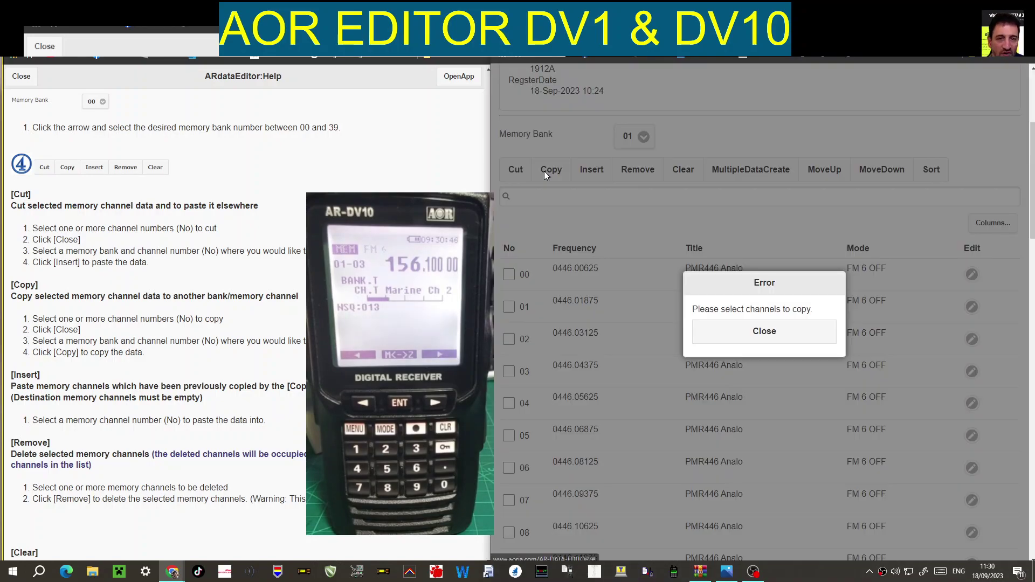
left_click(788, 326)
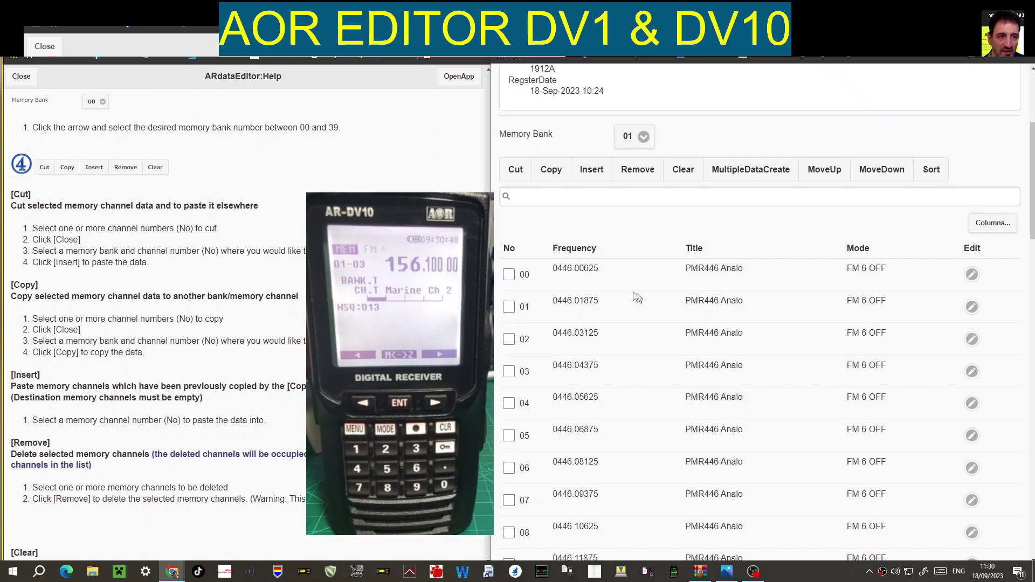
left_click(508, 274)
left_click(547, 170)
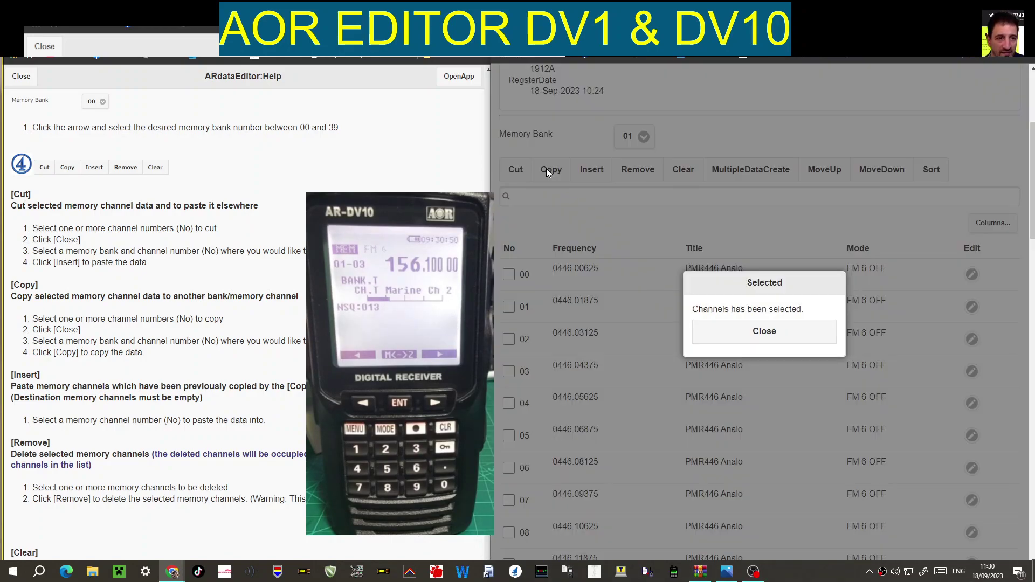
left_click(757, 337)
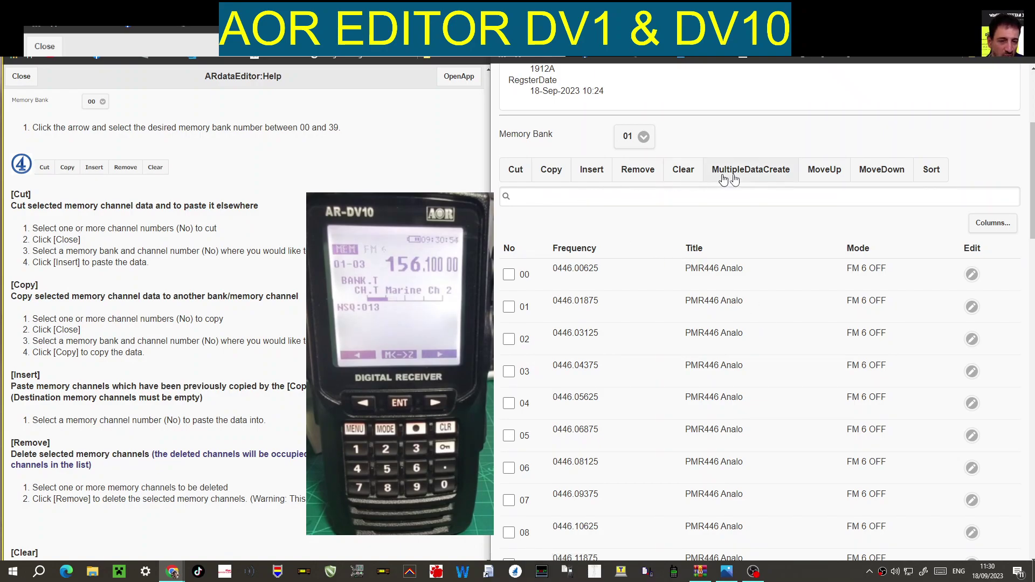
right_click(564, 196)
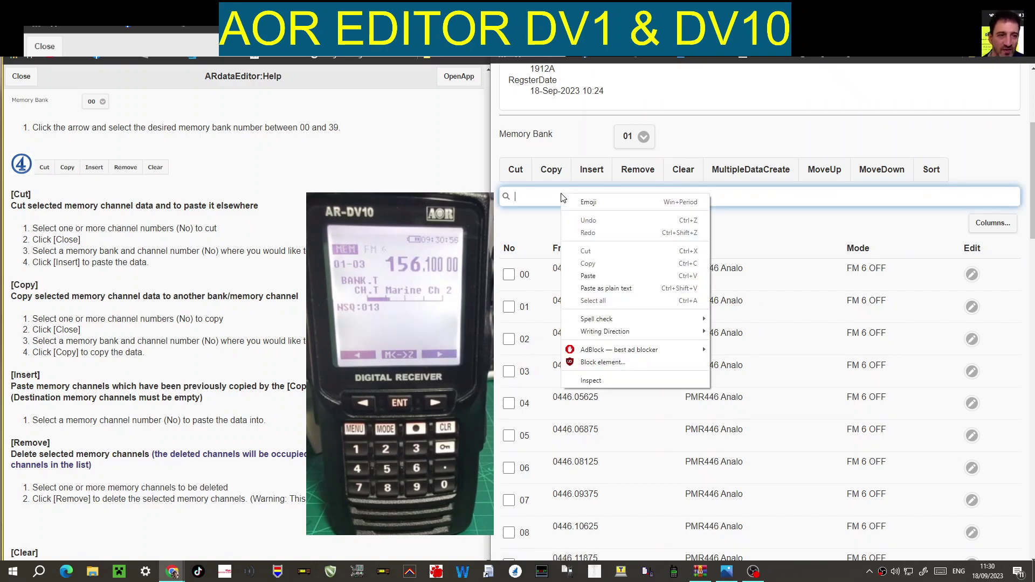
left_click(621, 284)
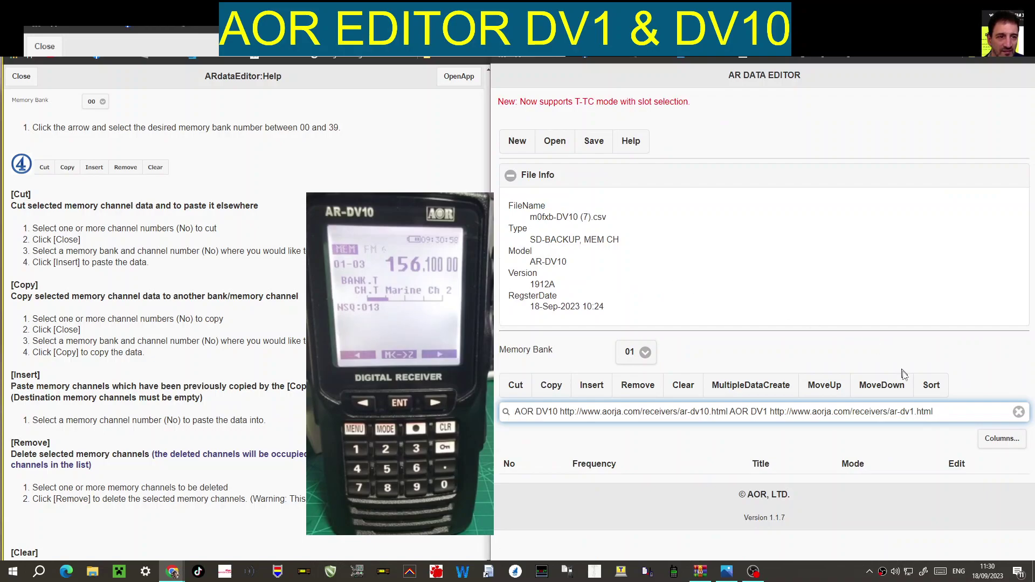
key("BackSpace")
key("BackSpace")
key("BackSpace")
key("BackSpace")
key("BackSpace")
key("BackSpace")
key("BackSpace")
key("BackSpace")
key("BackSpace")
key("BackSpace")
key("BackSpace")
key("BackSpace")
key("BackSpace")
key("BackSpace")
key("BackSpace")
key("BackSpace")
key("BackSpace")
key("BackSpace")
key("BackSpace")
key("BackSpace")
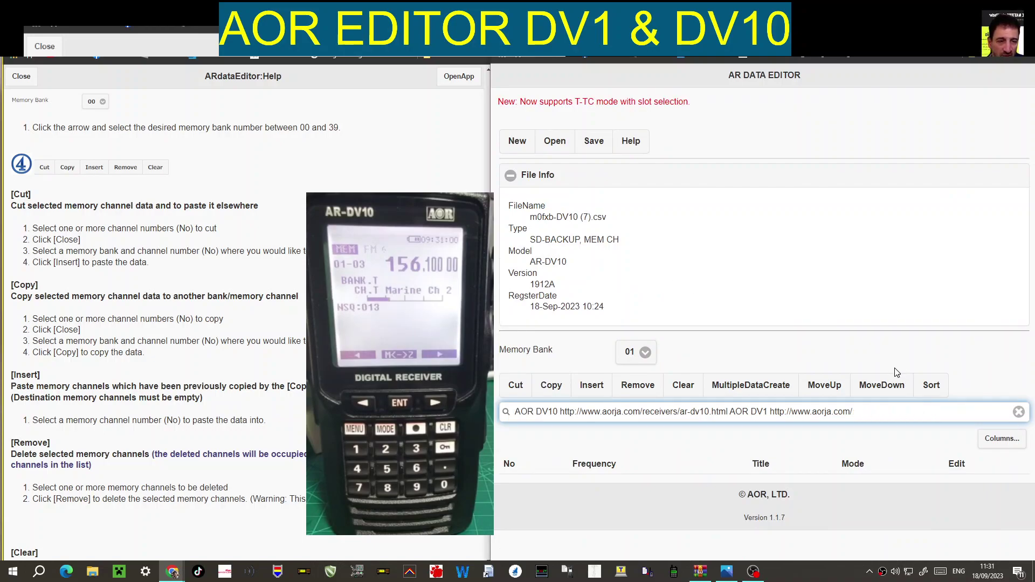
key("BackSpace")
key("BackSpace")
key("BackSpace")
key("BackSpace")
key("BackSpace")
key("BackSpace")
key("BackSpace")
key("BackSpace")
key("BackSpace")
key("BackSpace")
key("BackSpace")
key("BackSpace")
key("BackSpace")
key("BackSpace")
key("BackSpace")
key("BackSpace")
key("BackSpace")
key("BackSpace")
key("BackSpace")
key("BackSpace")
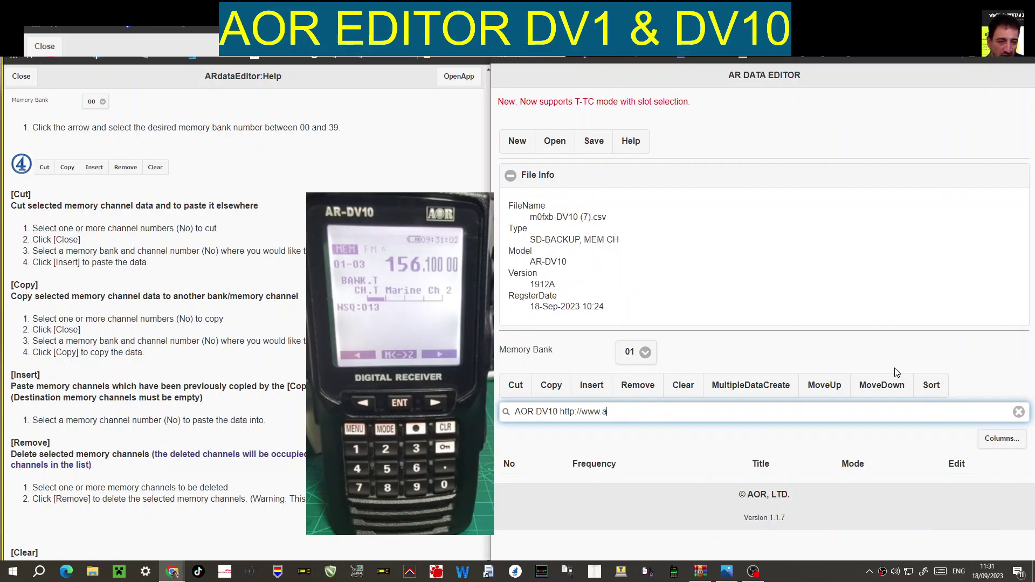
key("BackSpace")
key("BackSpace")
key("BackSpace")
key("BackSpace")
key("BackSpace")
key("BackSpace")
scroll(900, 372, "down", 4)
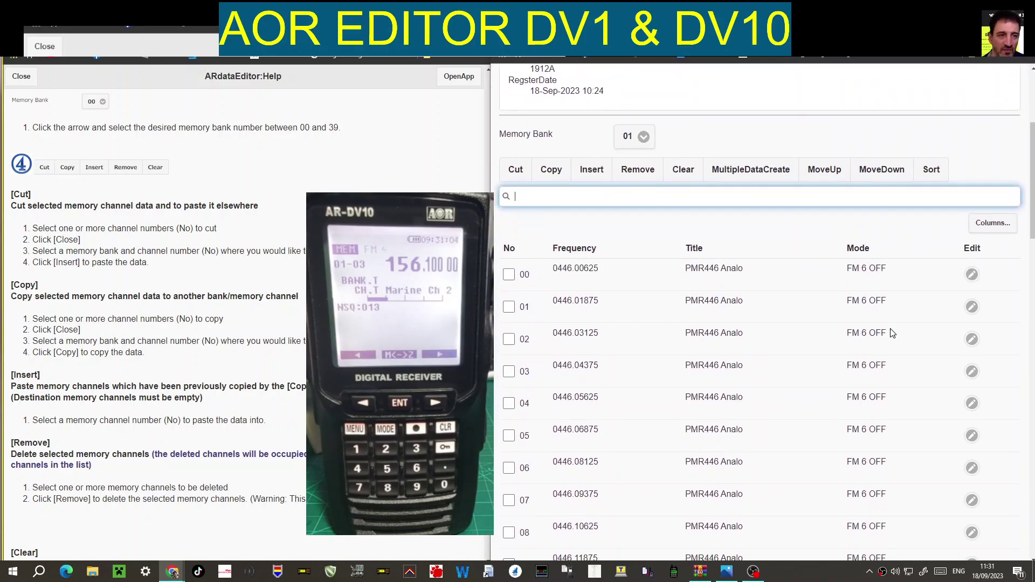
Read the help on Clear and MultipleDataCreate, including Method A with a template file, start frequency and step size.
scroll(243, 324, "down", 7)
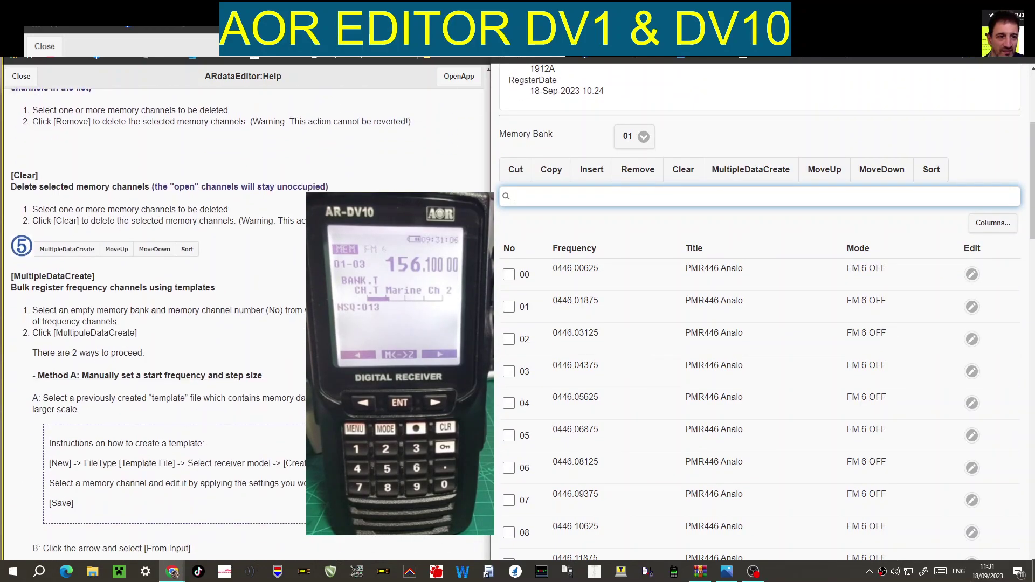
scroll(162, 323, "down", 3)
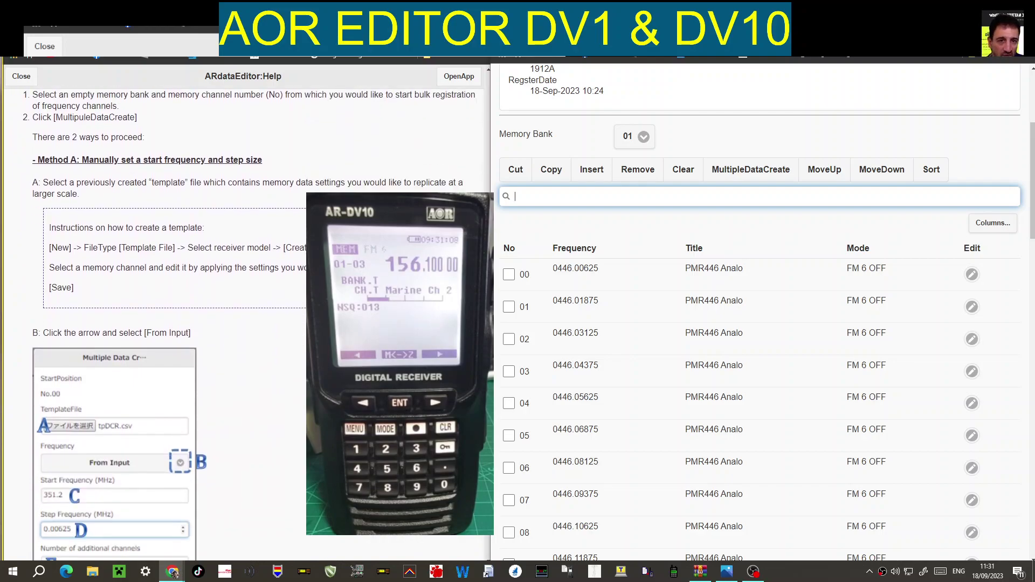
scroll(302, 289, "up", 2)
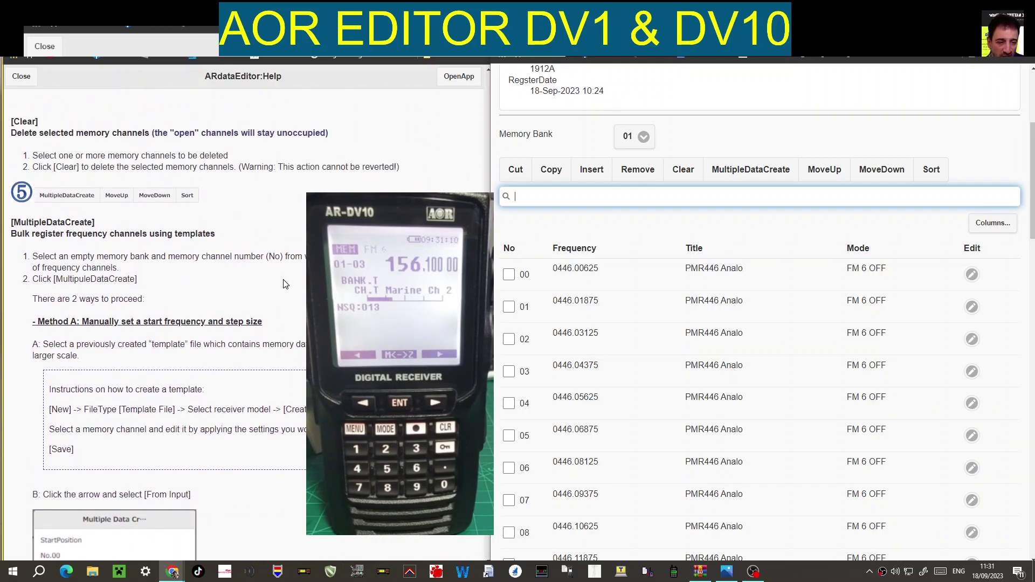
scroll(214, 290, "down", 1)
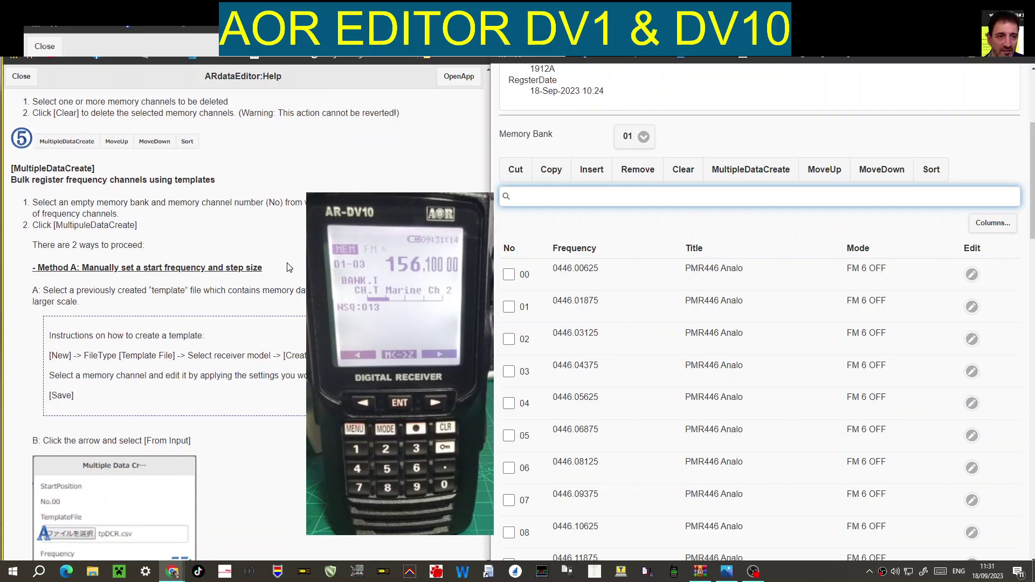
scroll(297, 264, "down", 1)
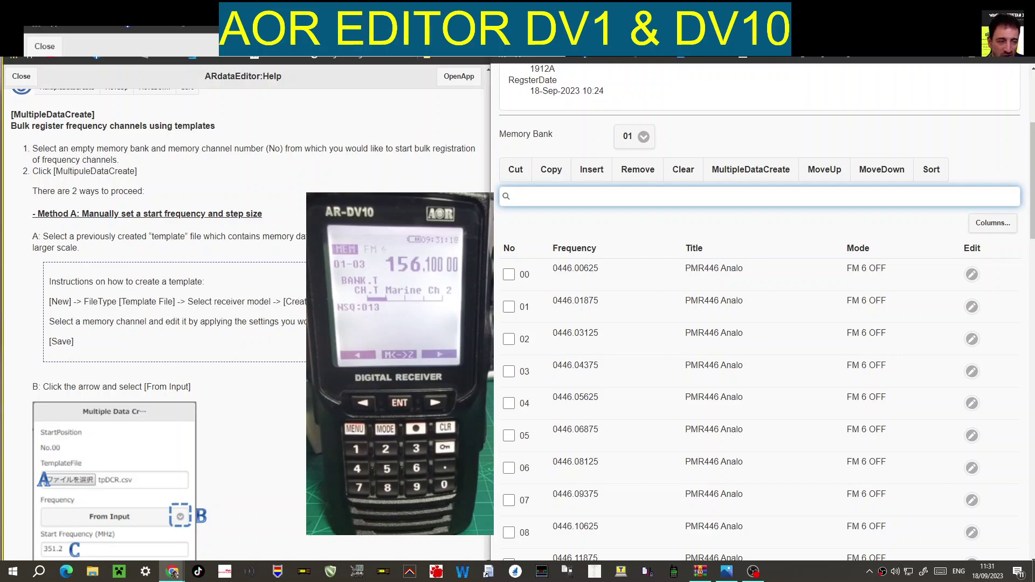
scroll(291, 232, "down", 2)
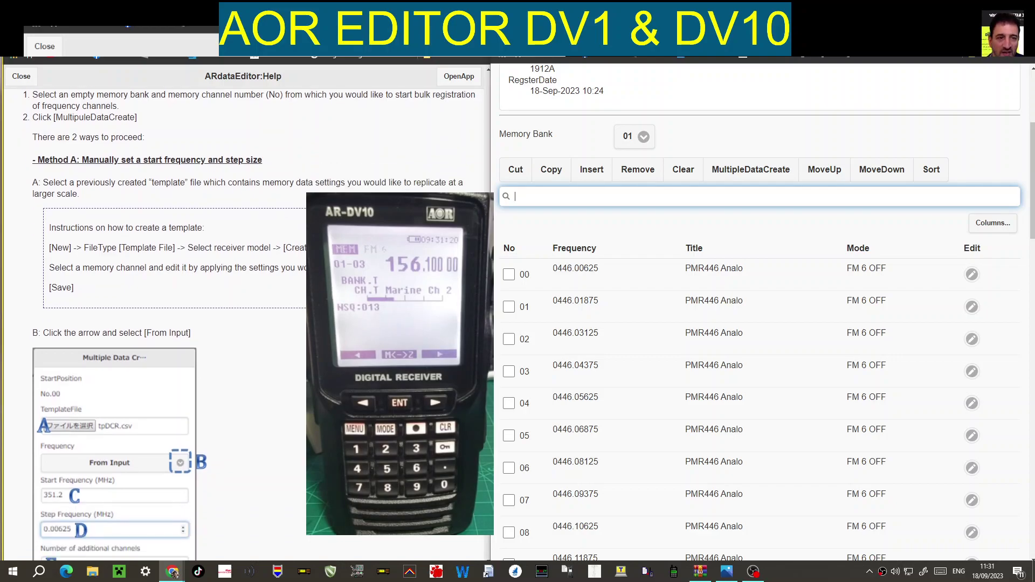
scroll(253, 323, "up", 1)
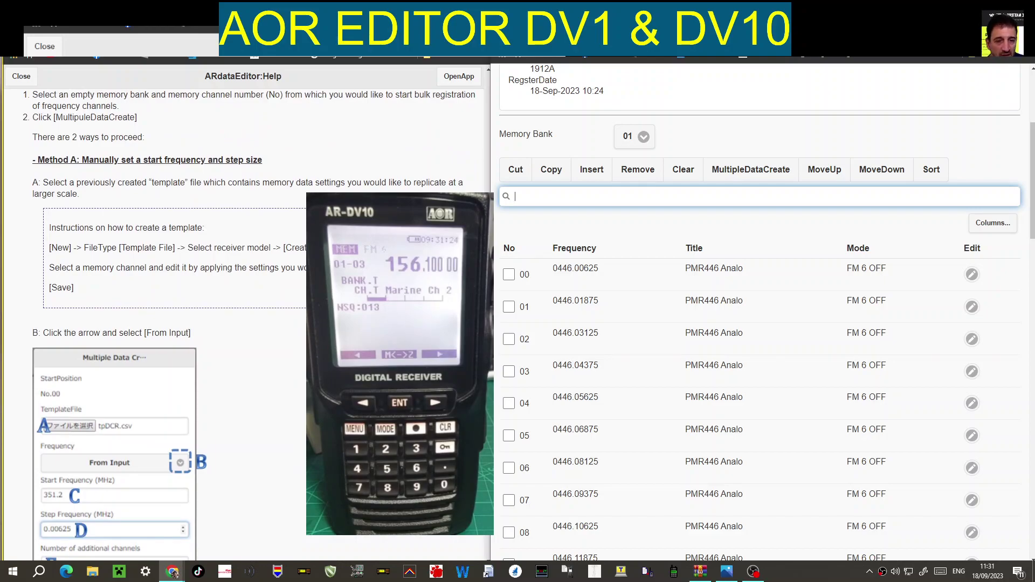
scroll(242, 323, "up", 1)
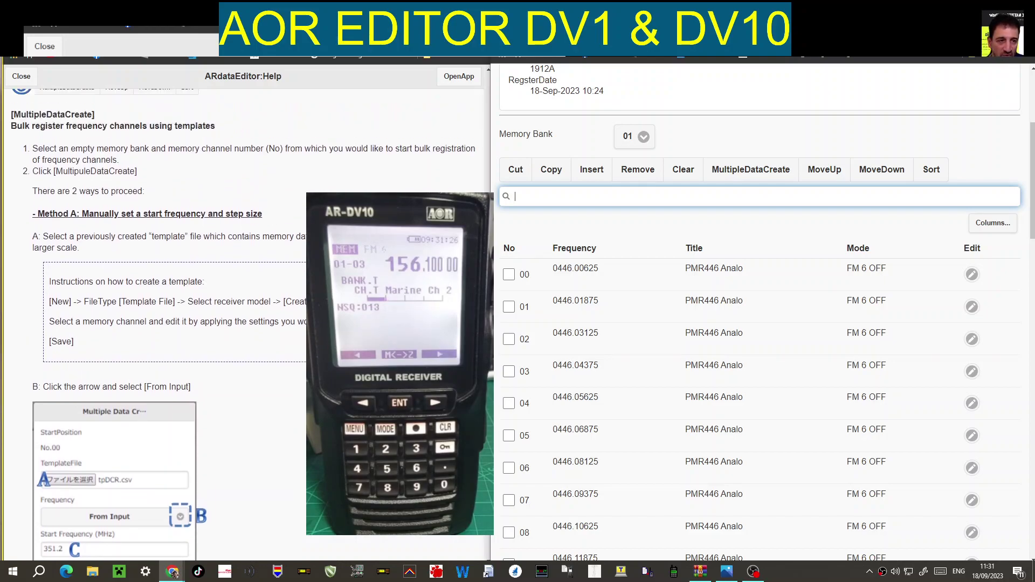
scroll(243, 323, "down", 1)
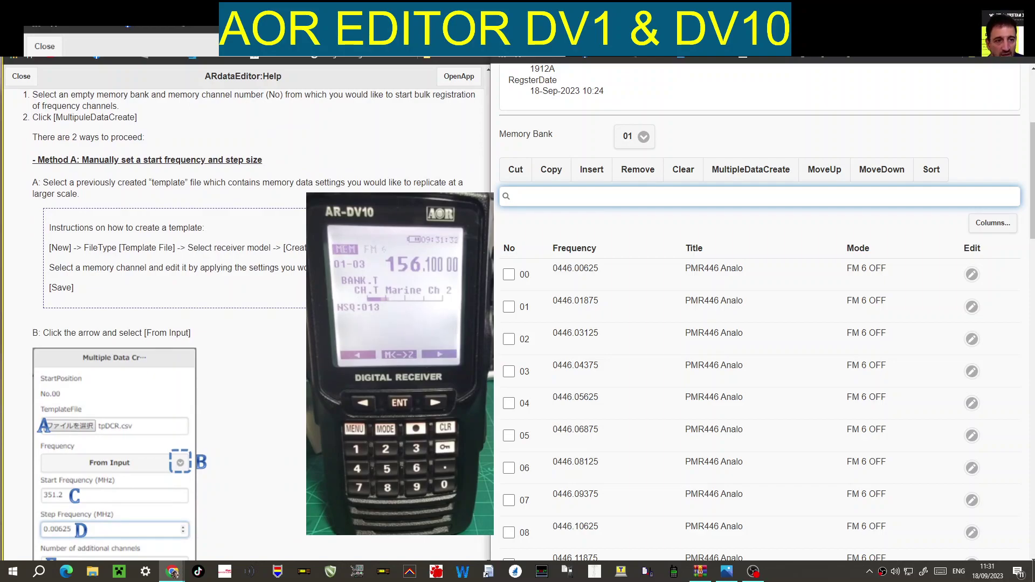
scroll(243, 324, "up", 1)
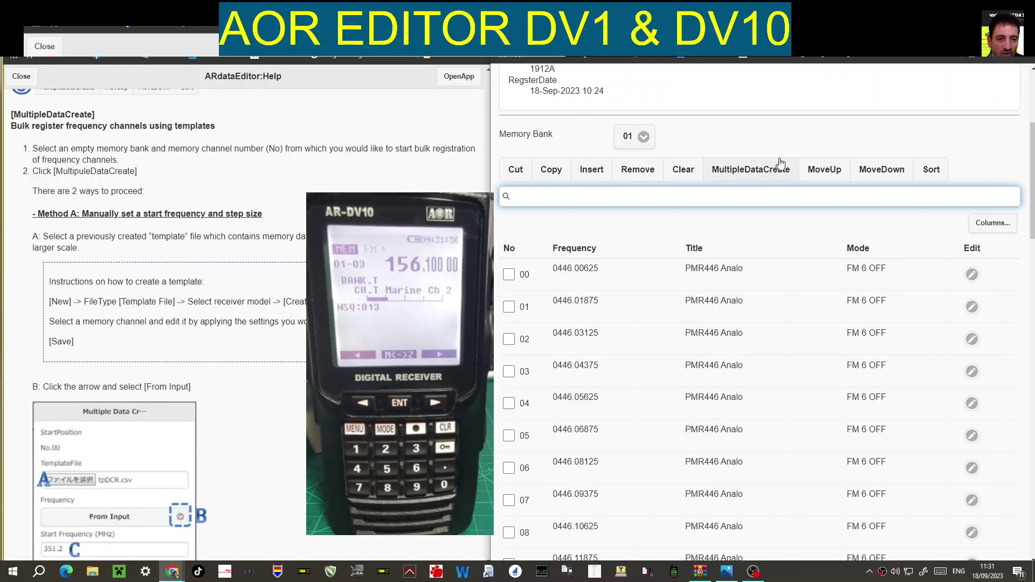
Switch to empty memory bank 11 and try to start MultipleDataCreate without a selected channel.
left_click(642, 138)
left_click(645, 278)
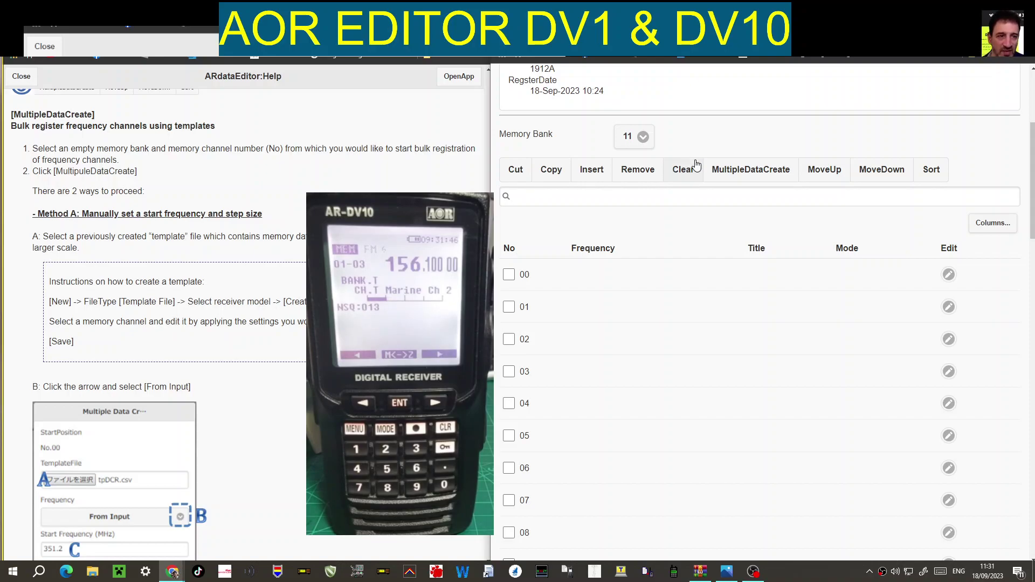
left_click(742, 171)
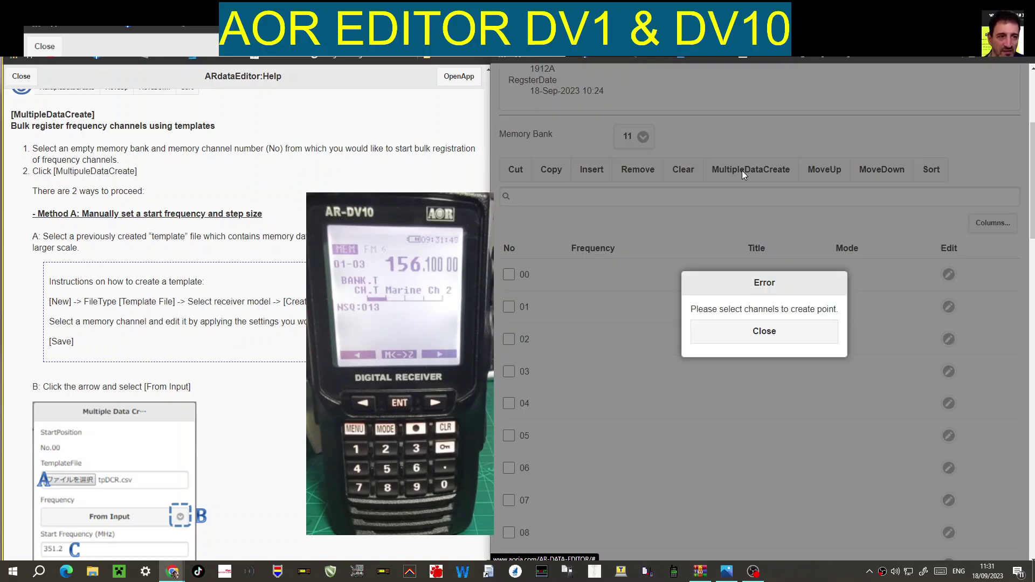
left_click(776, 335)
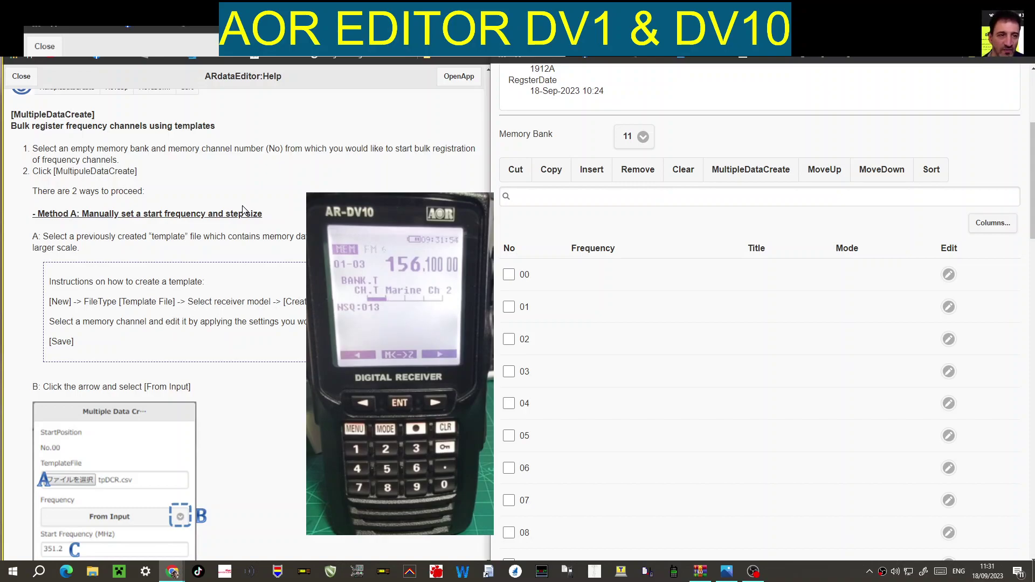
Select channel 00 of memory bank 11 as the start position and open MultipleDataCreate.
left_click(509, 274)
scroll(409, 186, "down", 1)
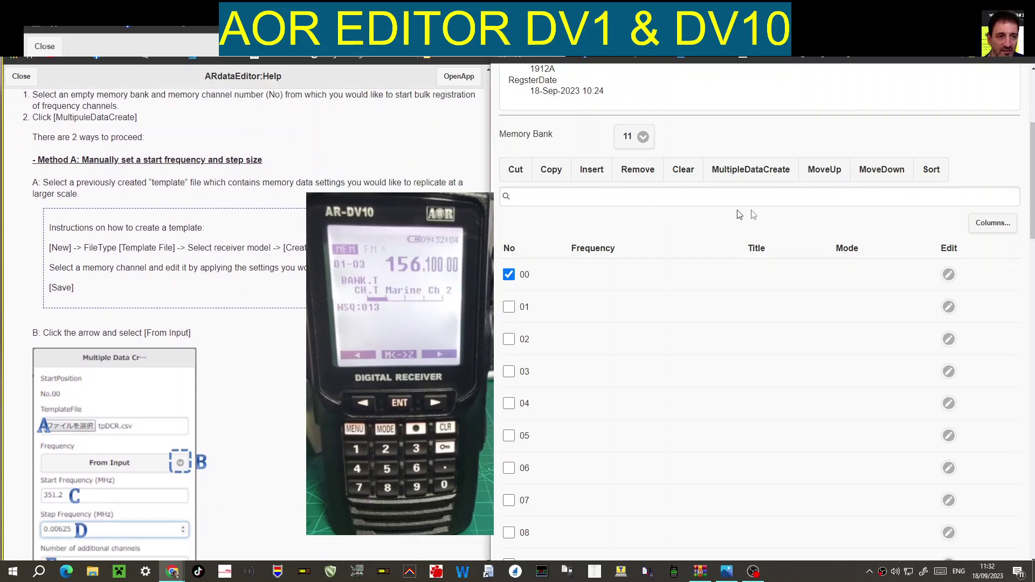
left_click(758, 170)
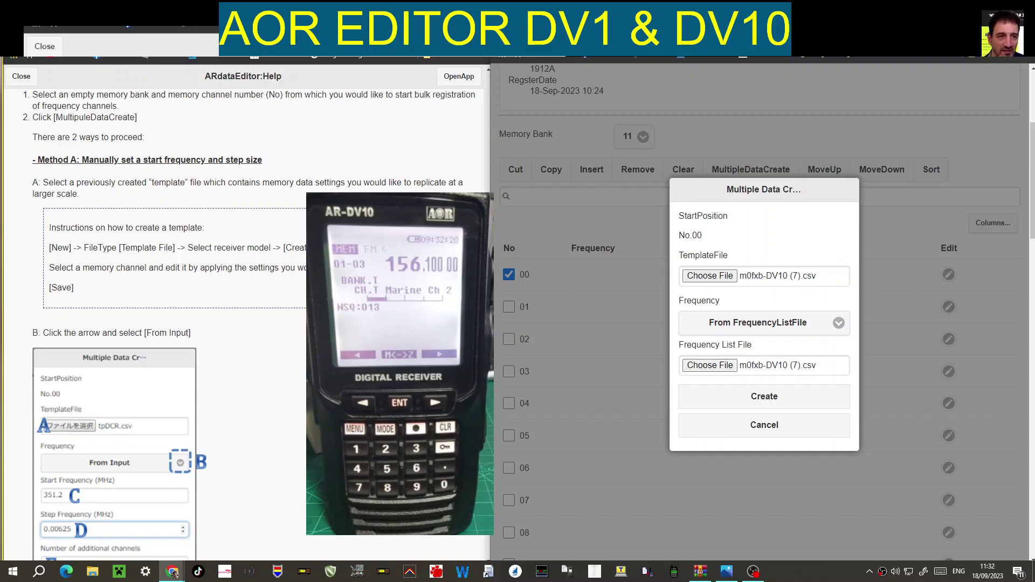
scroll(243, 324, "down", 1)
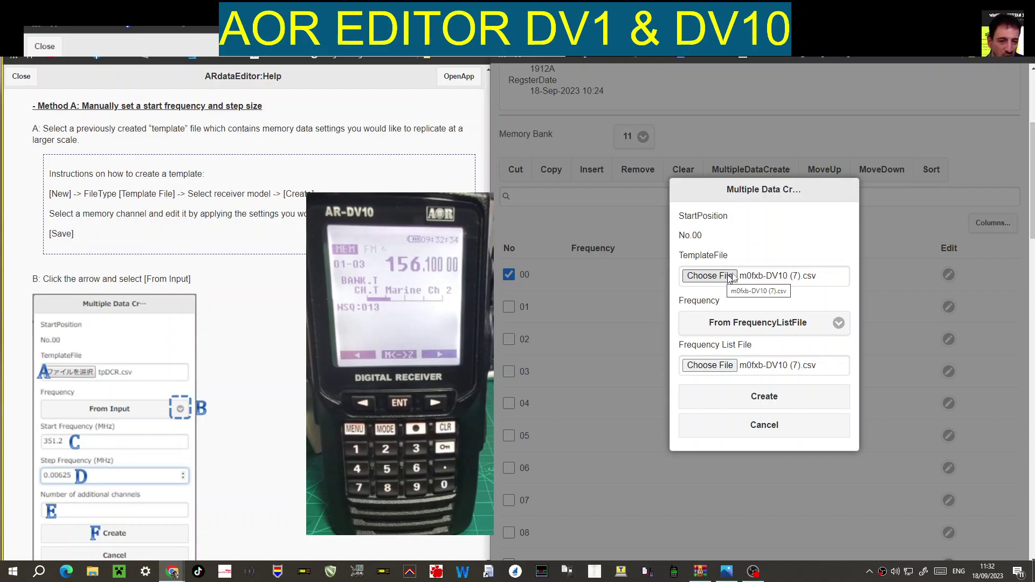
scroll(785, 249, "down", 1)
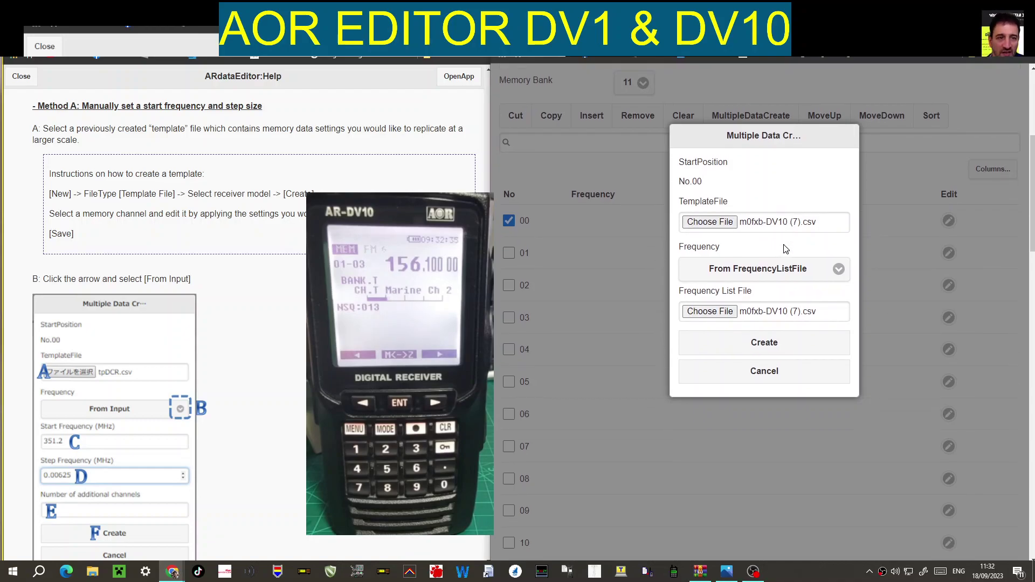
Set the frequency source to From Input with a start frequency of 144.000 MHz.
left_click(841, 269)
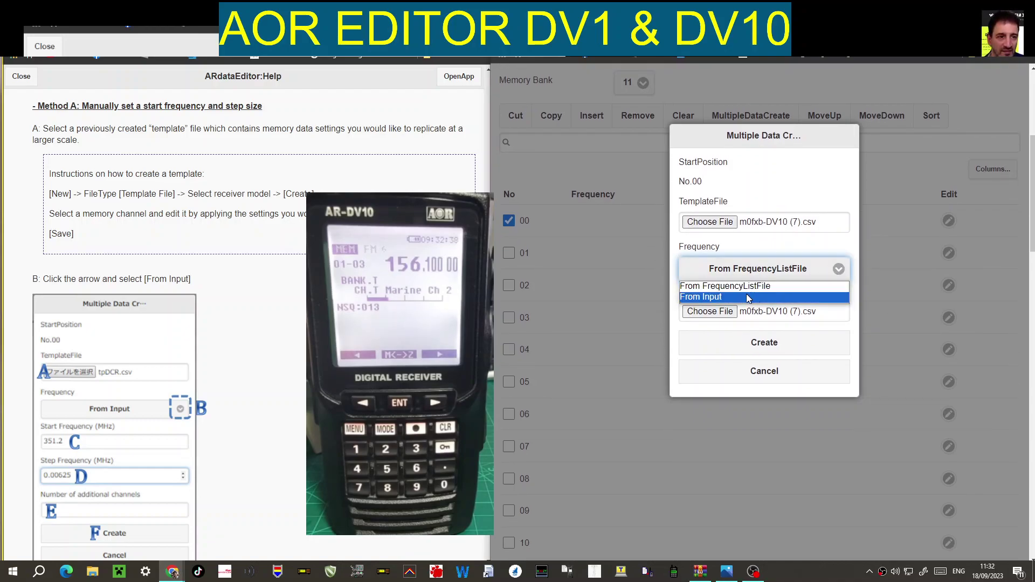
left_click(776, 296)
left_click(759, 312)
type("144")
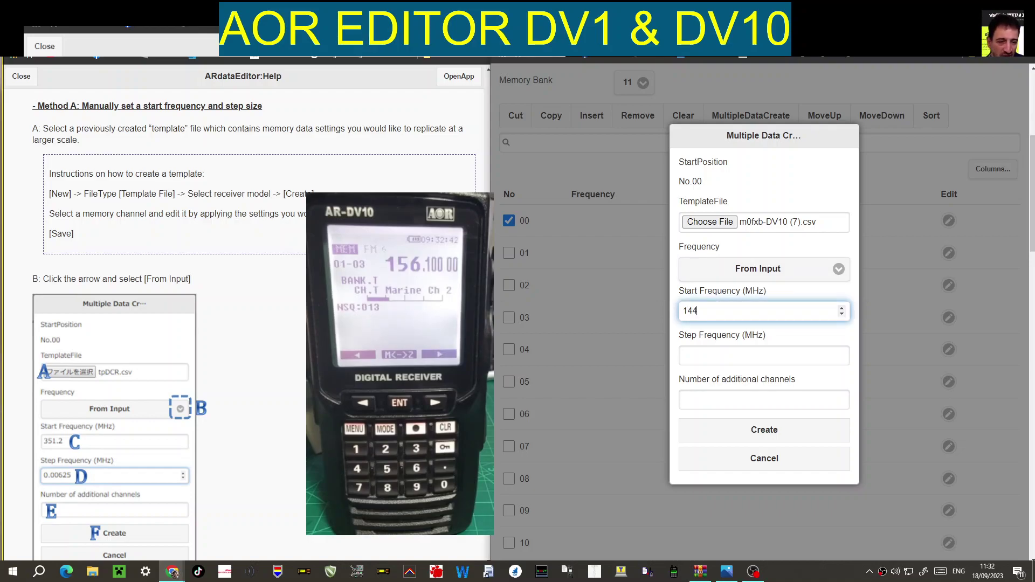
type(".000")
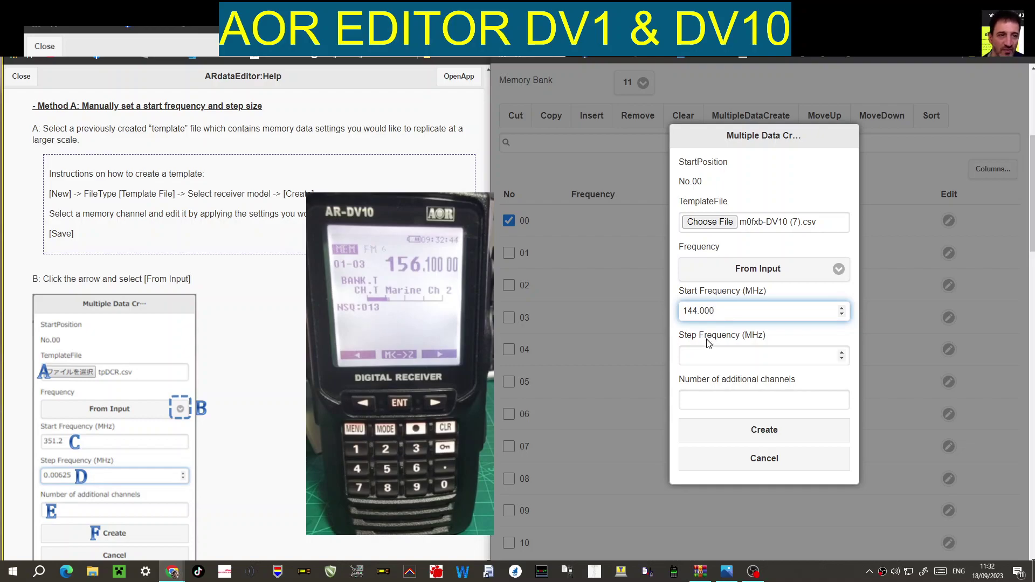
Set the step frequency to 25 and the number of additional channels to 20, and create the channels.
left_click(841, 358)
key("BackSpace")
key("BackSpace")
type("25")
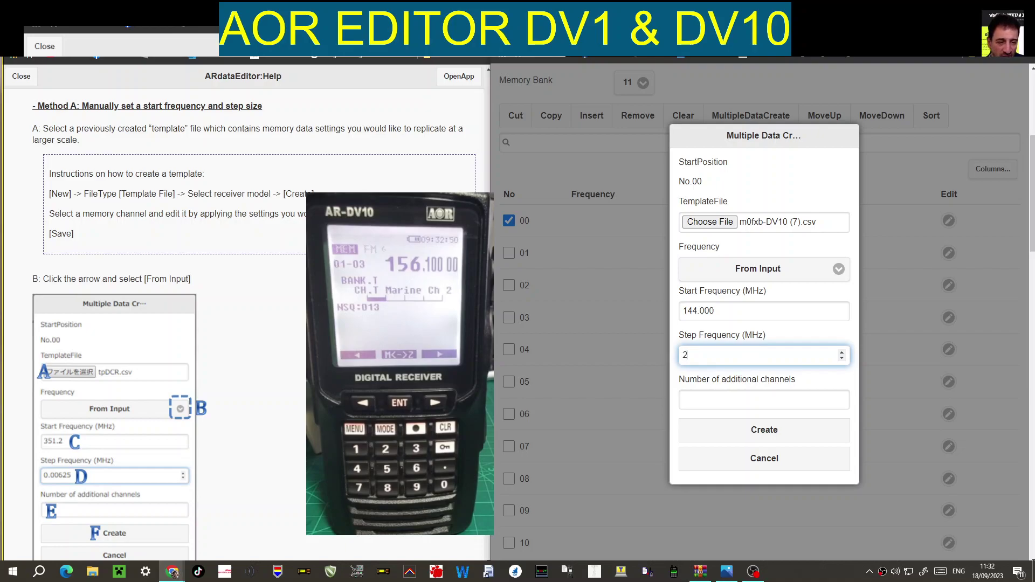
left_click(738, 394)
type("20")
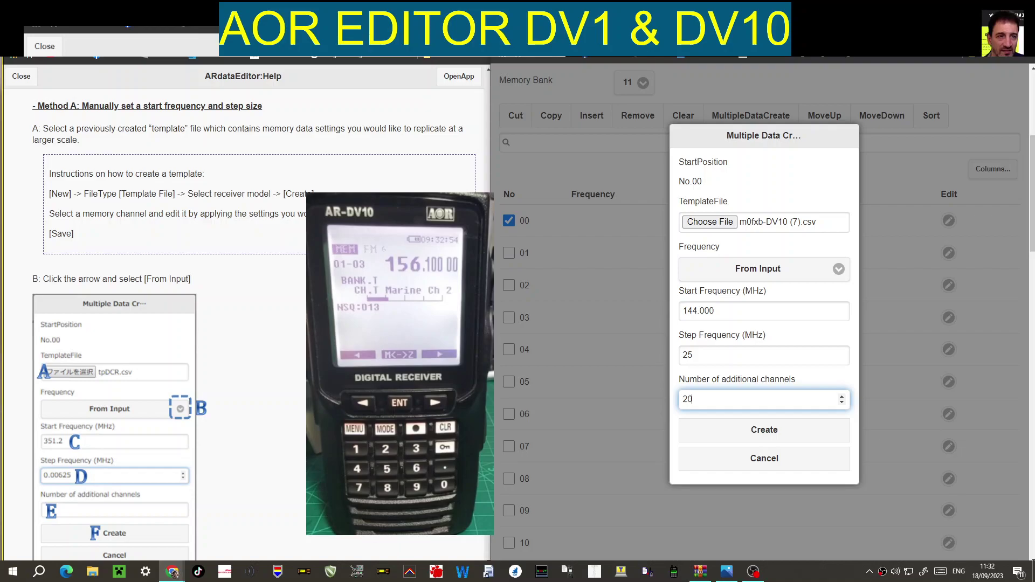
scroll(784, 399, "down", 1)
left_click(770, 382)
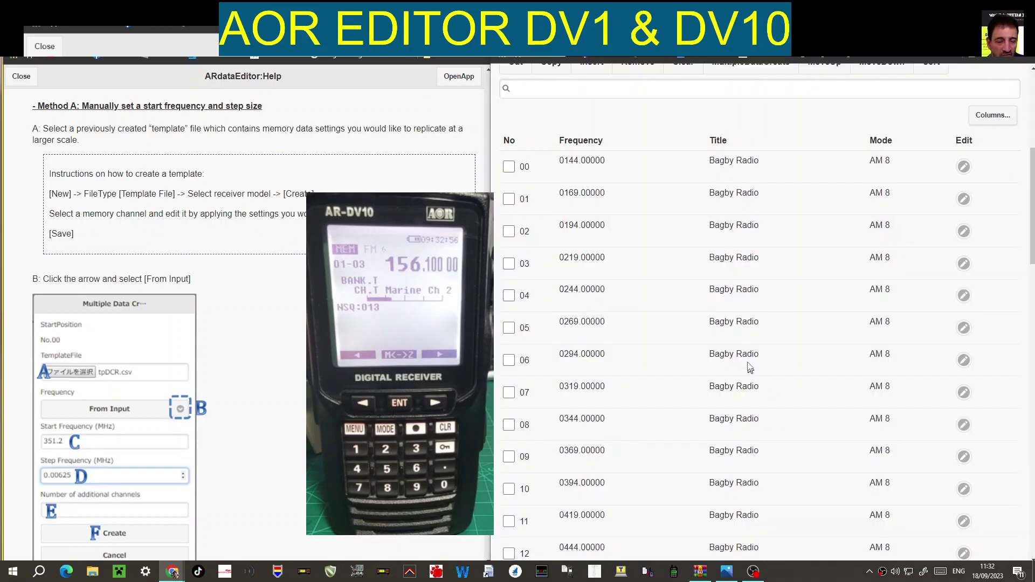
Review the generated channels in memory bank 11 and the detailed settings of channel 00.
scroll(789, 318, "down", 2)
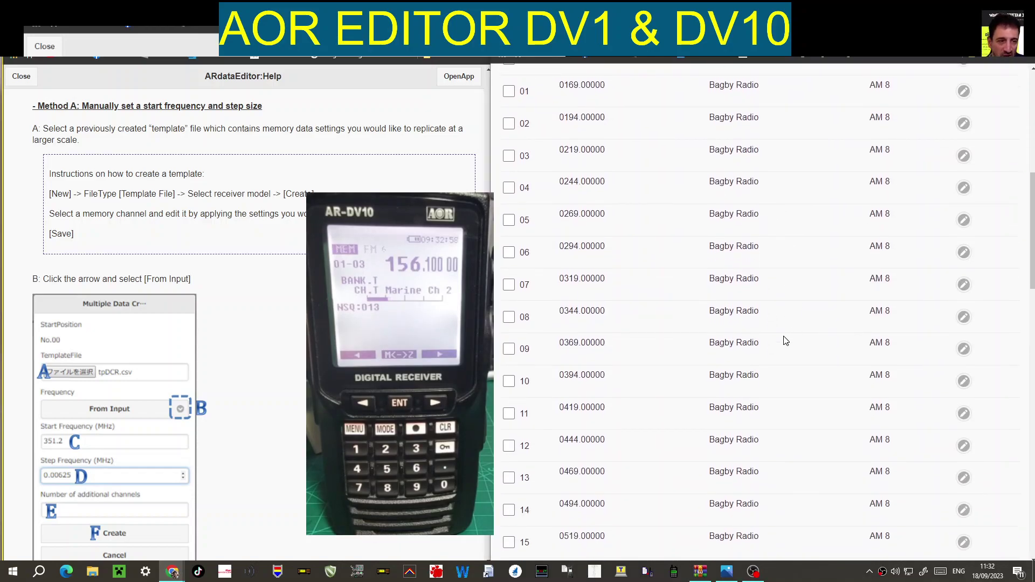
scroll(782, 339, "down", 2)
scroll(782, 342, "down", 2)
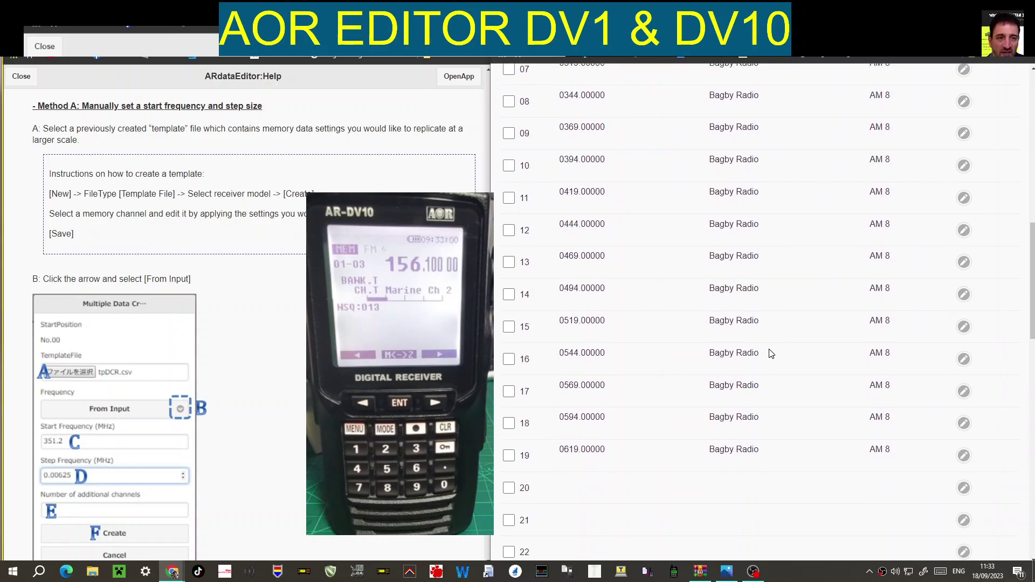
scroll(771, 354, "up", 6)
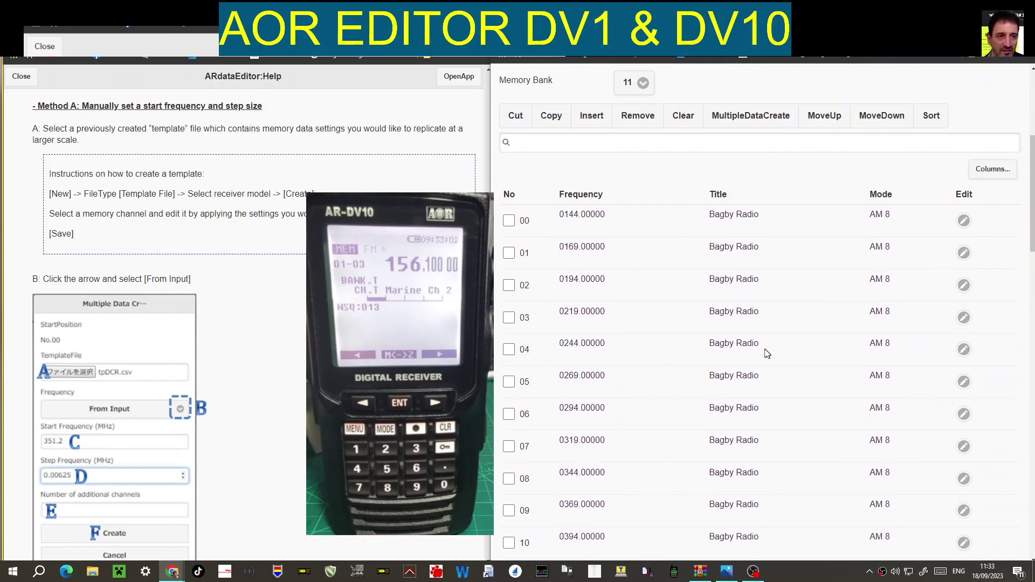
scroll(964, 222, "up", 5)
left_click(964, 224)
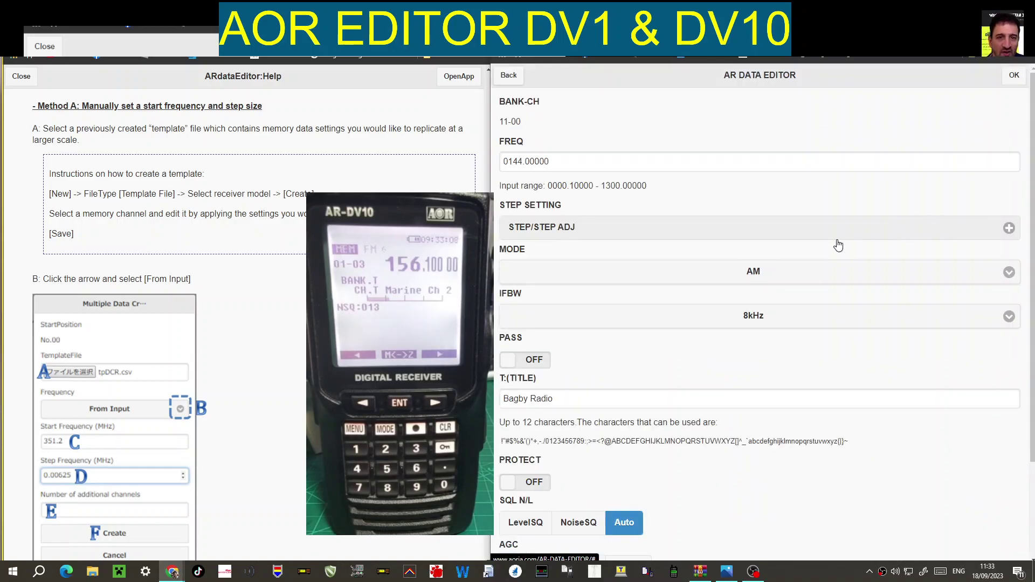
scroll(844, 244, "down", 3)
scroll(844, 244, "up", 3)
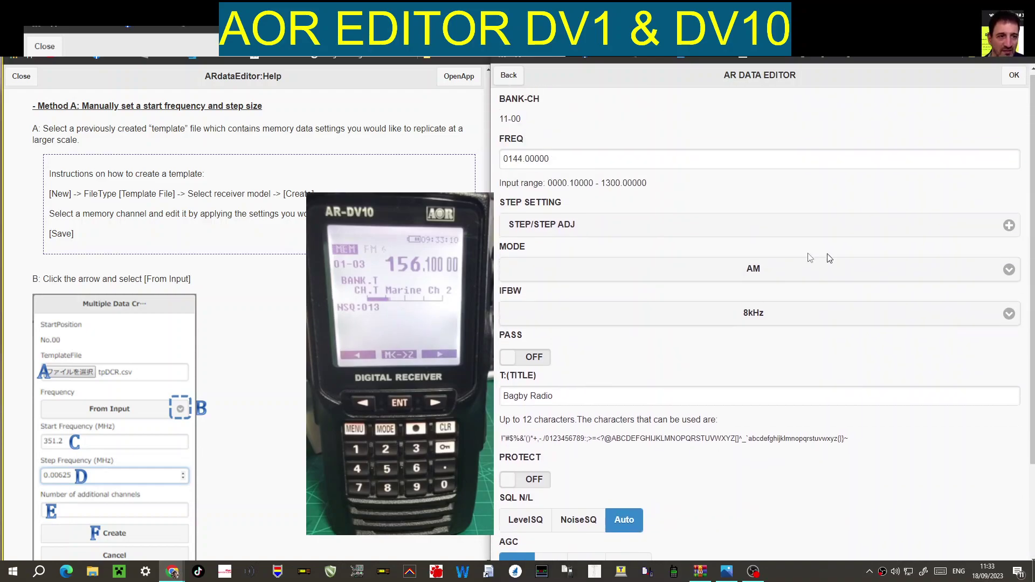
Skim the help on both MultipleDataCreate methods, MoveUp, MoveDown and Sort, and return to its introduction.
scroll(254, 326, "down", 10)
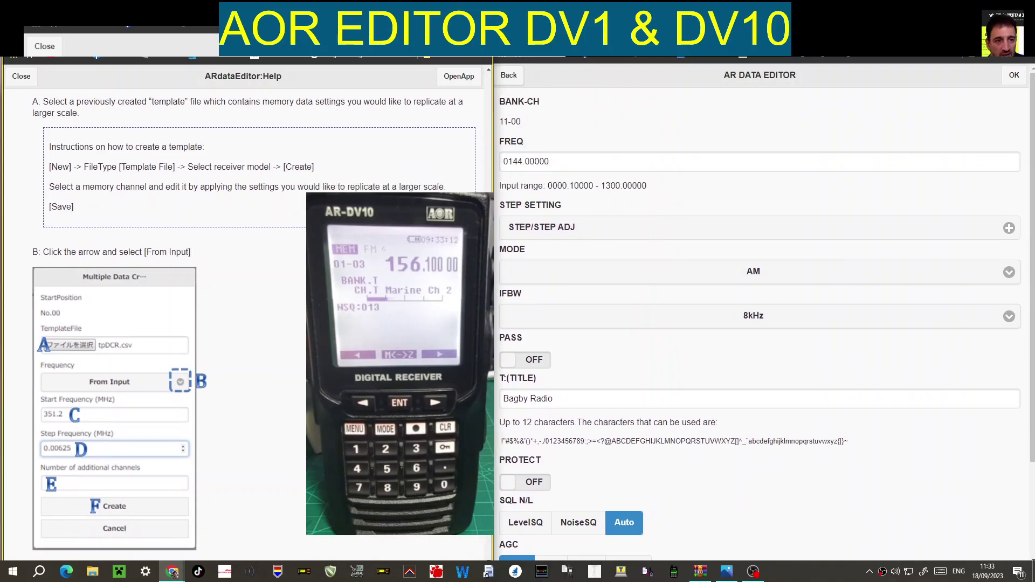
scroll(243, 323, "down", 6)
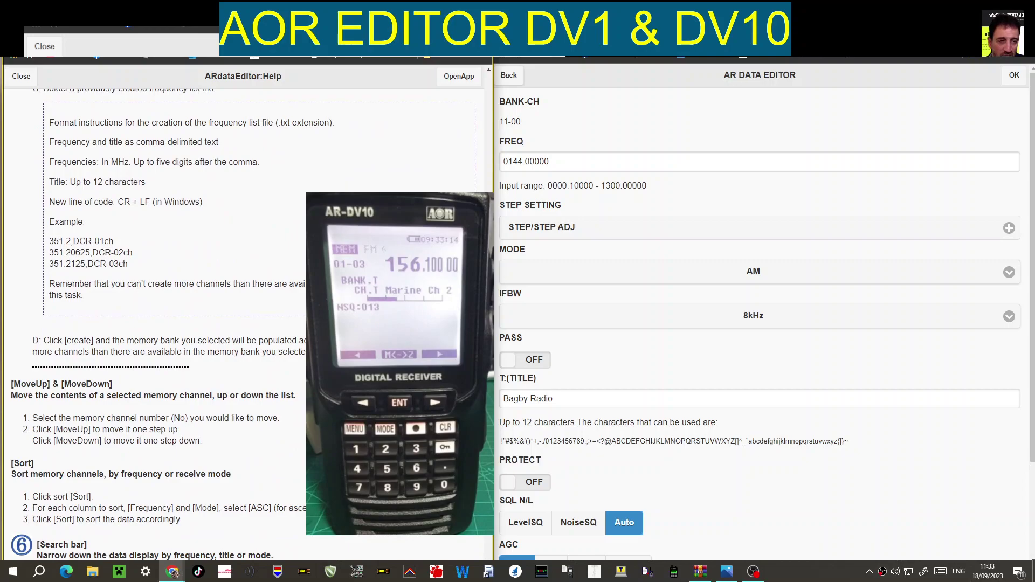
scroll(242, 323, "down", 5)
scroll(161, 323, "up", 10)
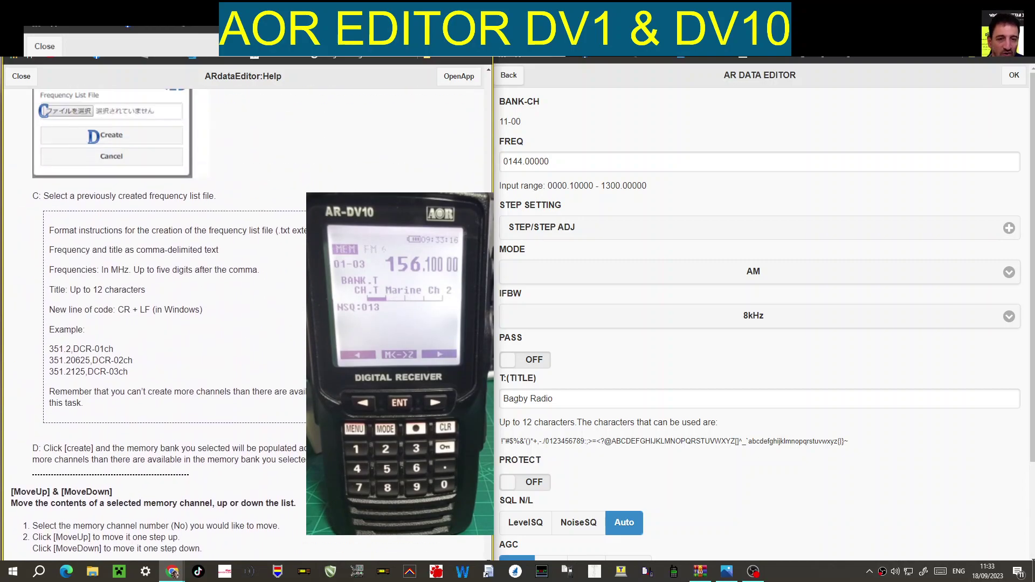
scroll(243, 323, "up", 6)
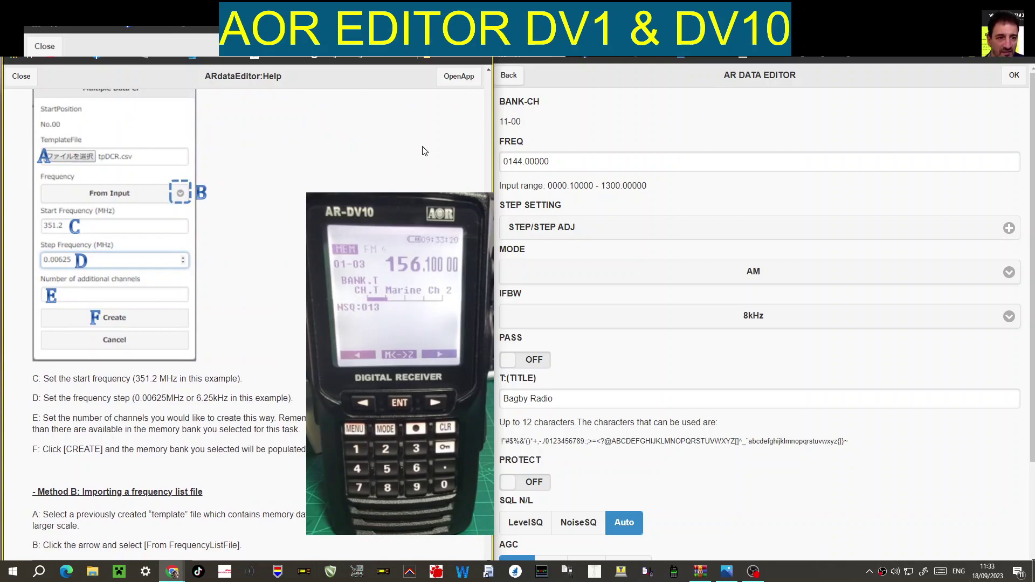
scroll(324, 183, "up", 15)
scroll(324, 183, "up", 15)
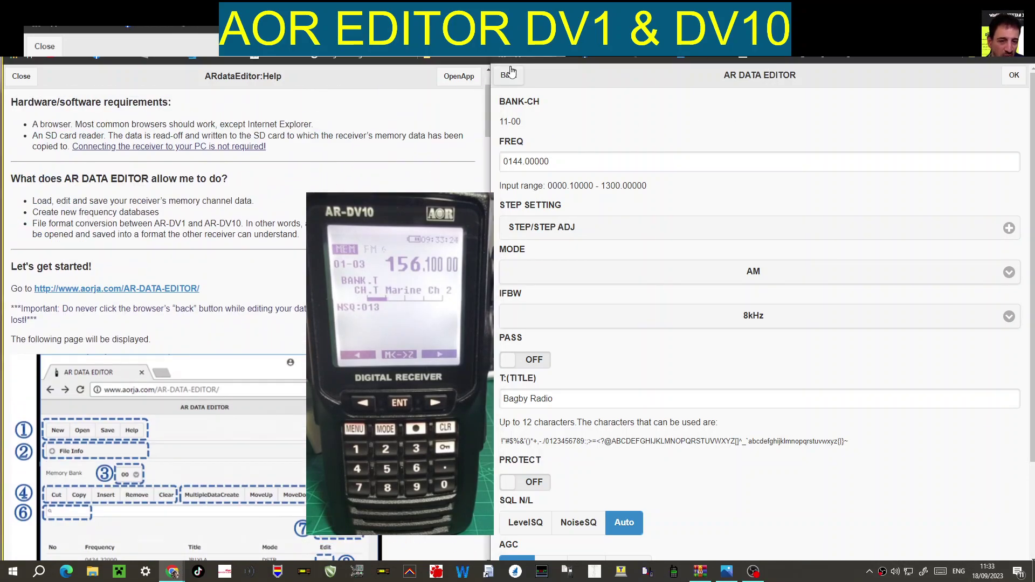
Leave channel 00's settings and look over the channel list of memory bank 11.
left_click(508, 75)
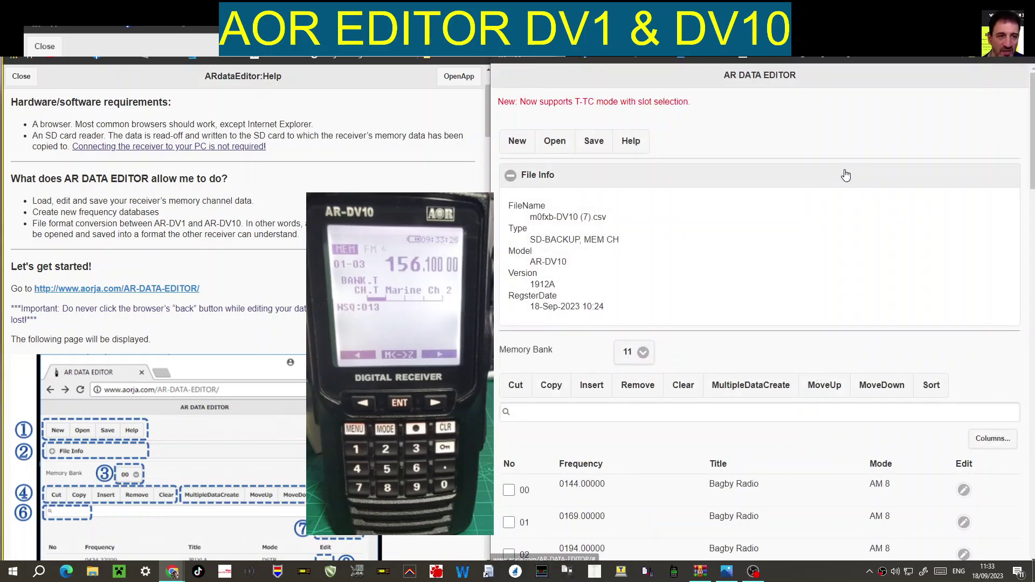
scroll(862, 187, "down", 4)
scroll(862, 186, "up", 2)
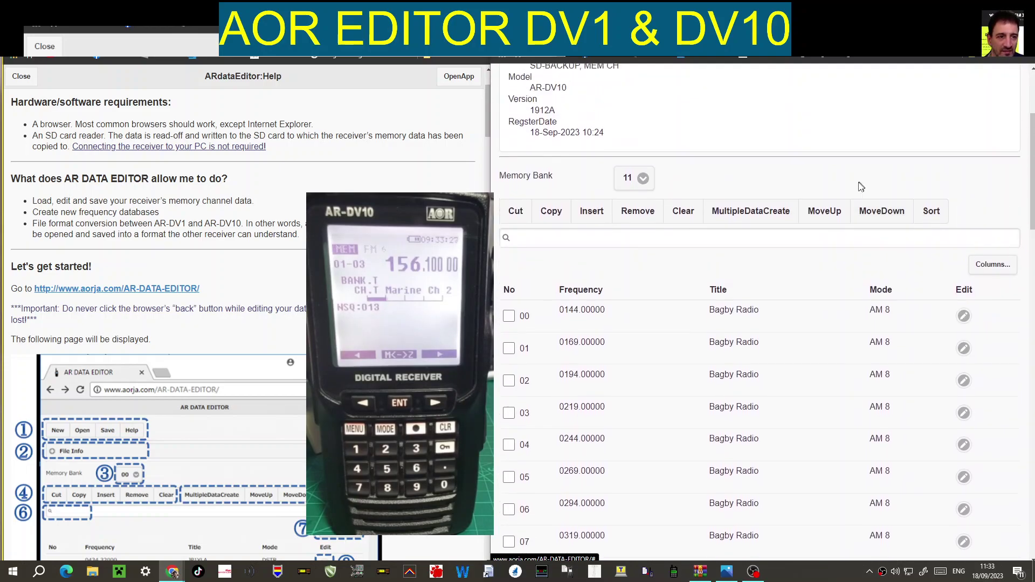